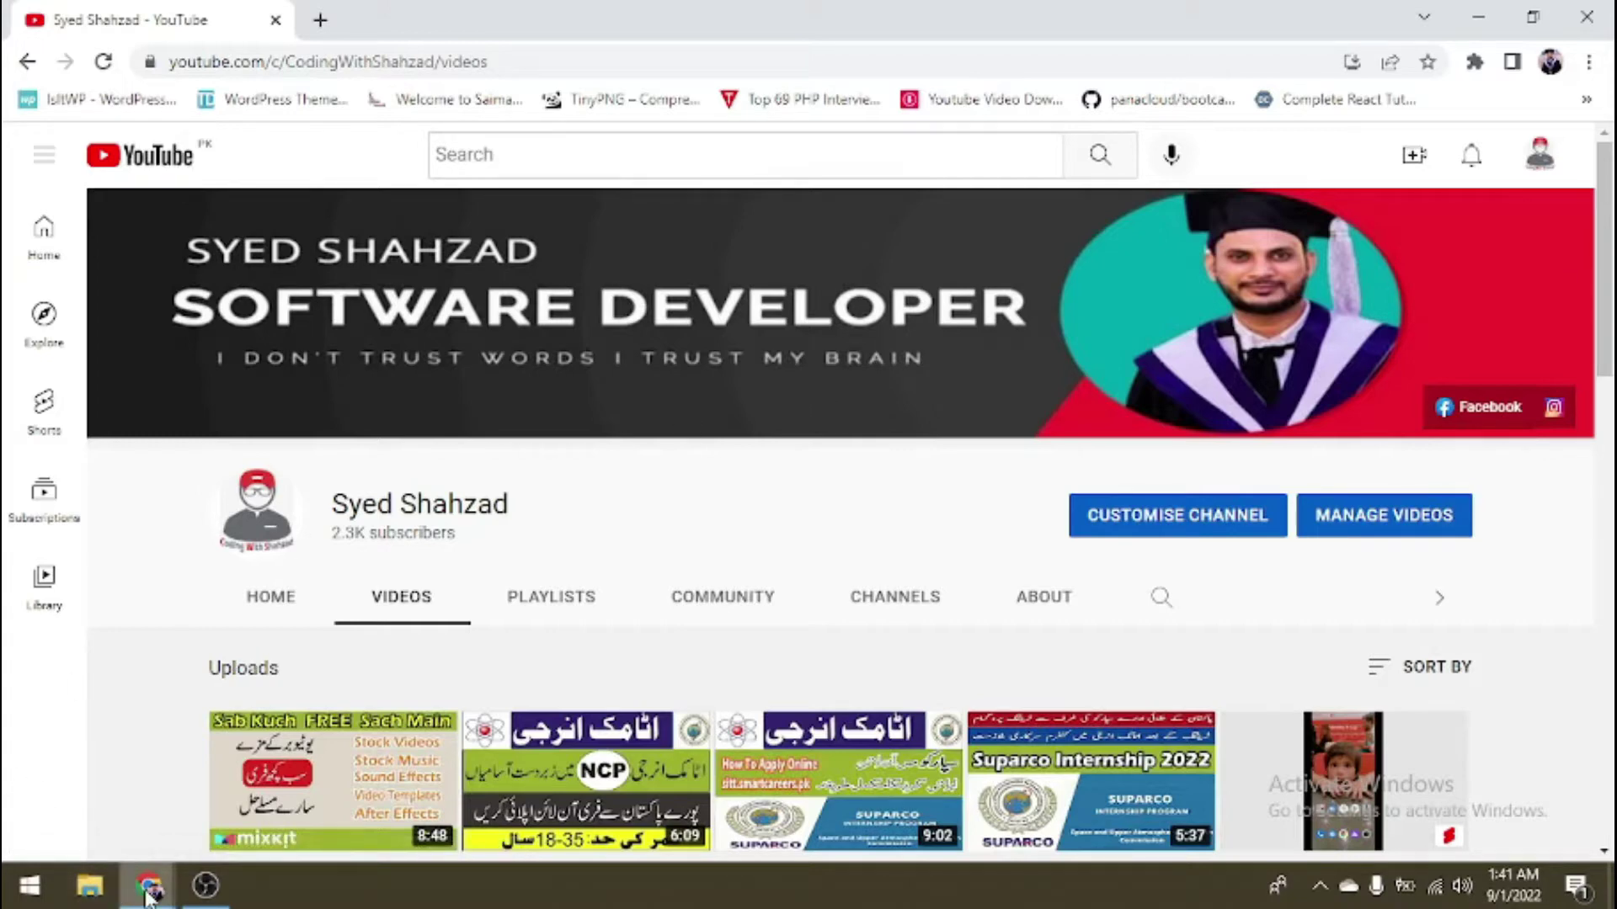
# - Switch to the PIAIC website window and look through the homepage's admissions notice, available programs, videos, images, partners and footer
pyautogui.moveTo(151, 891)
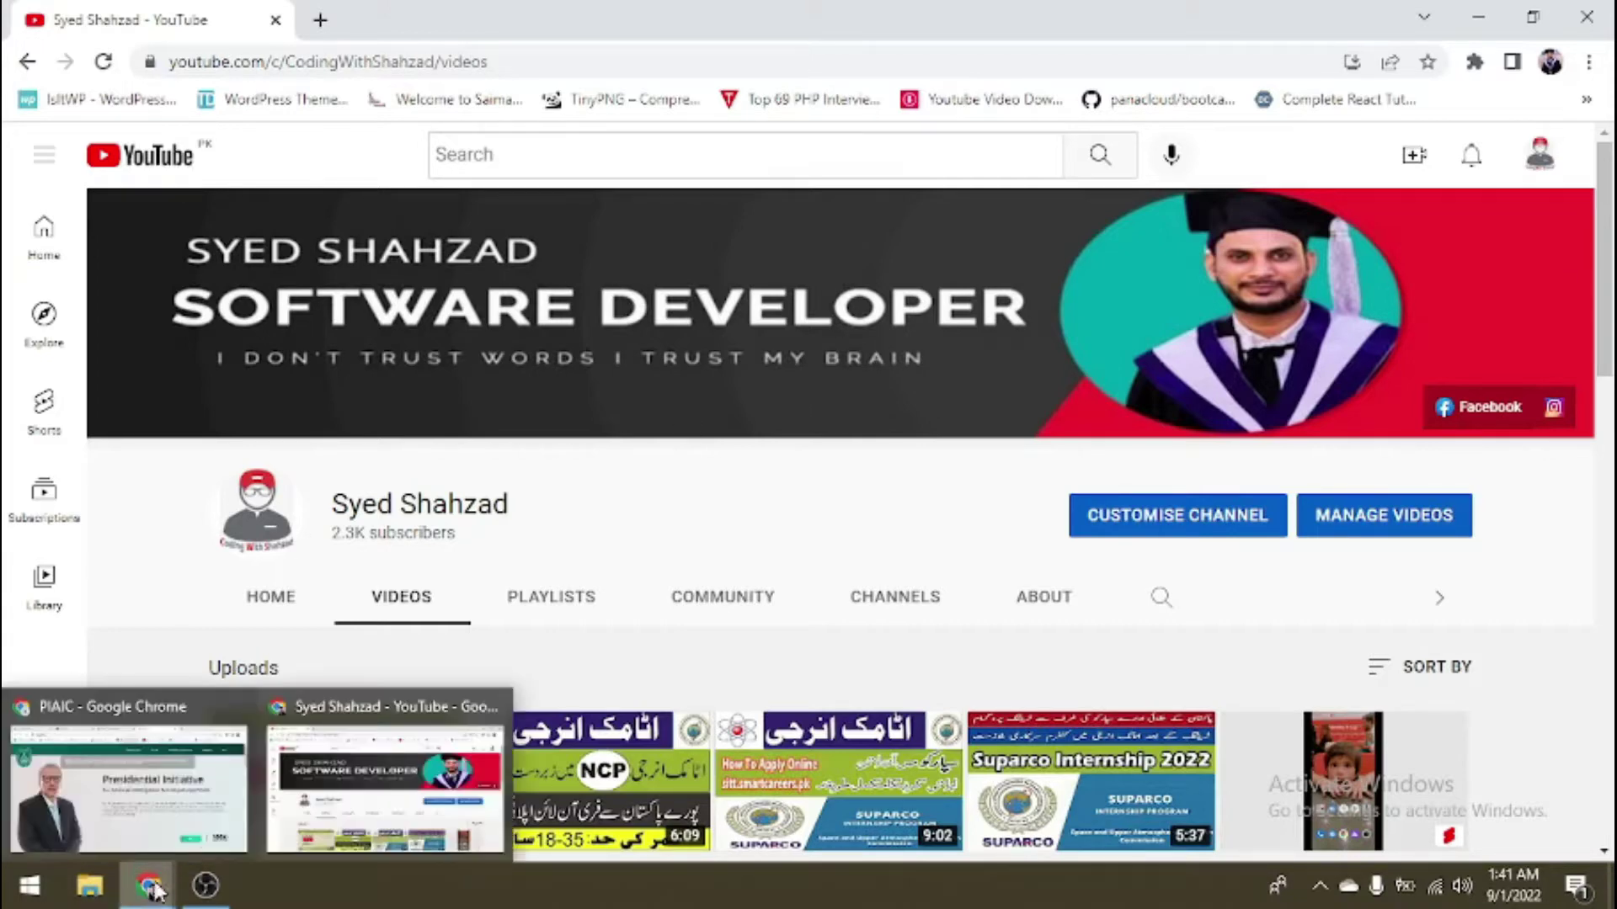
pyautogui.click(83, 745)
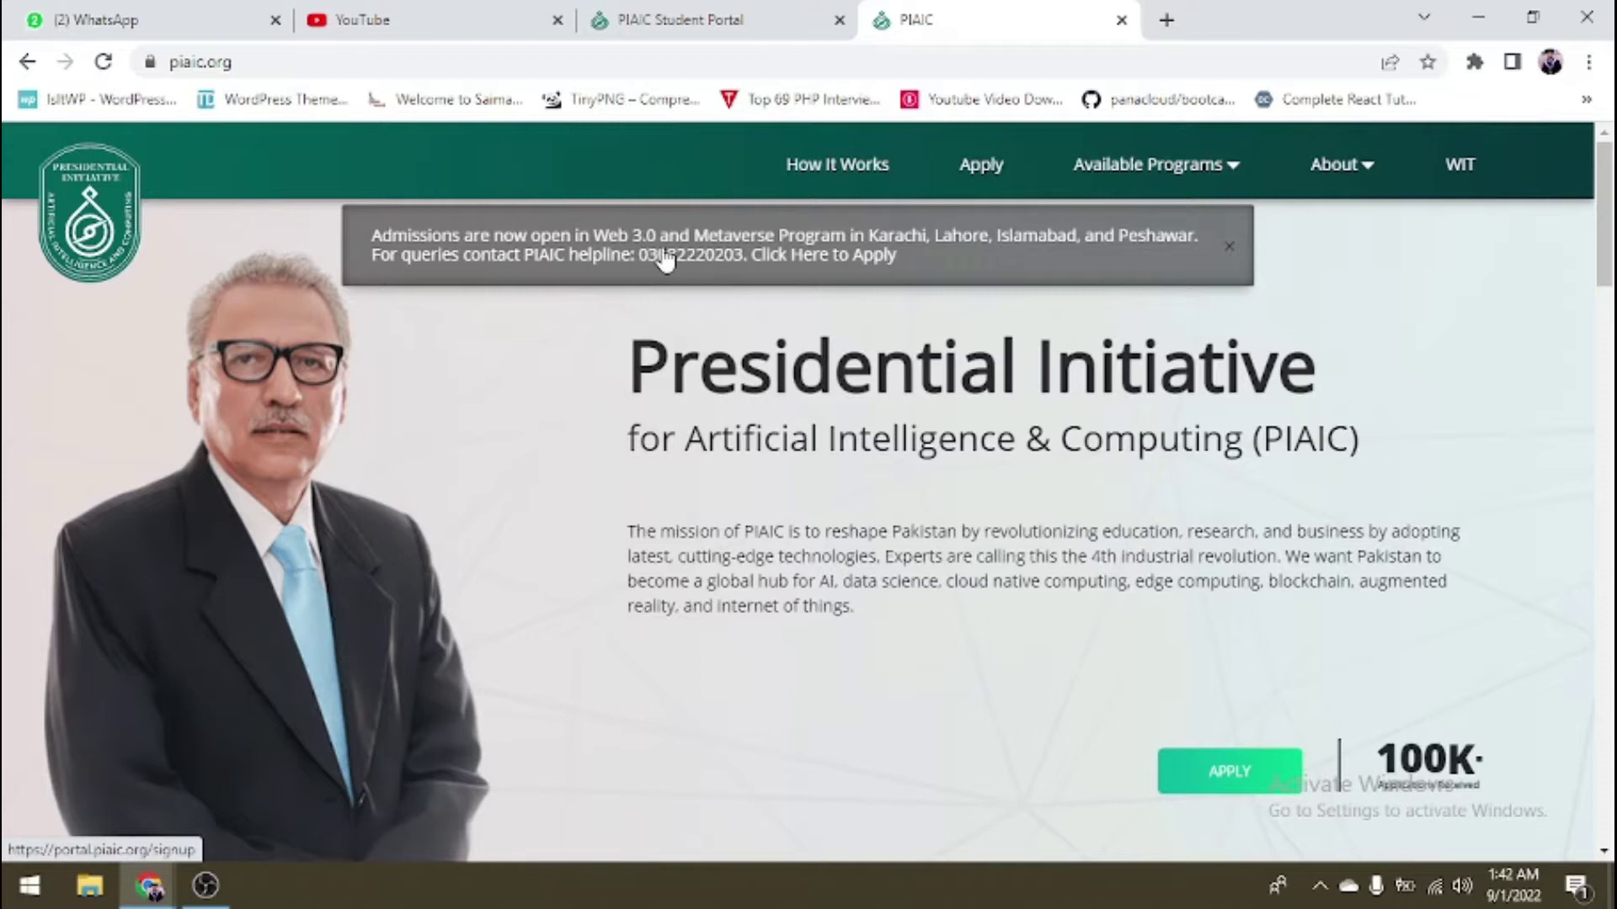
pyautogui.moveTo(1242, 176)
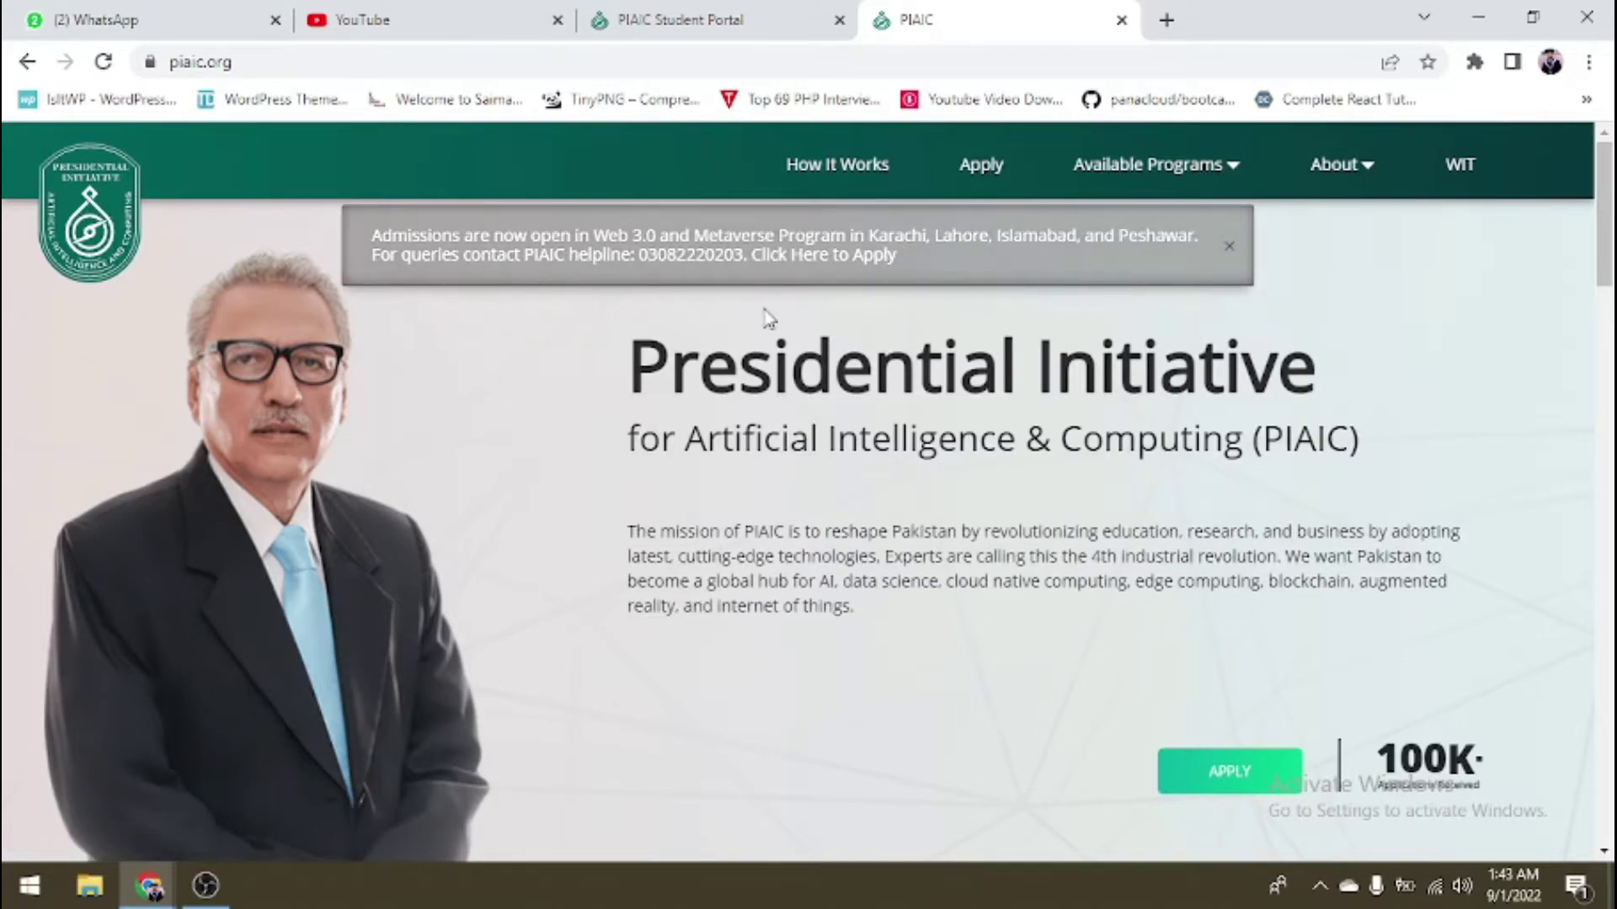
pyautogui.scroll(-10, 767, 318)
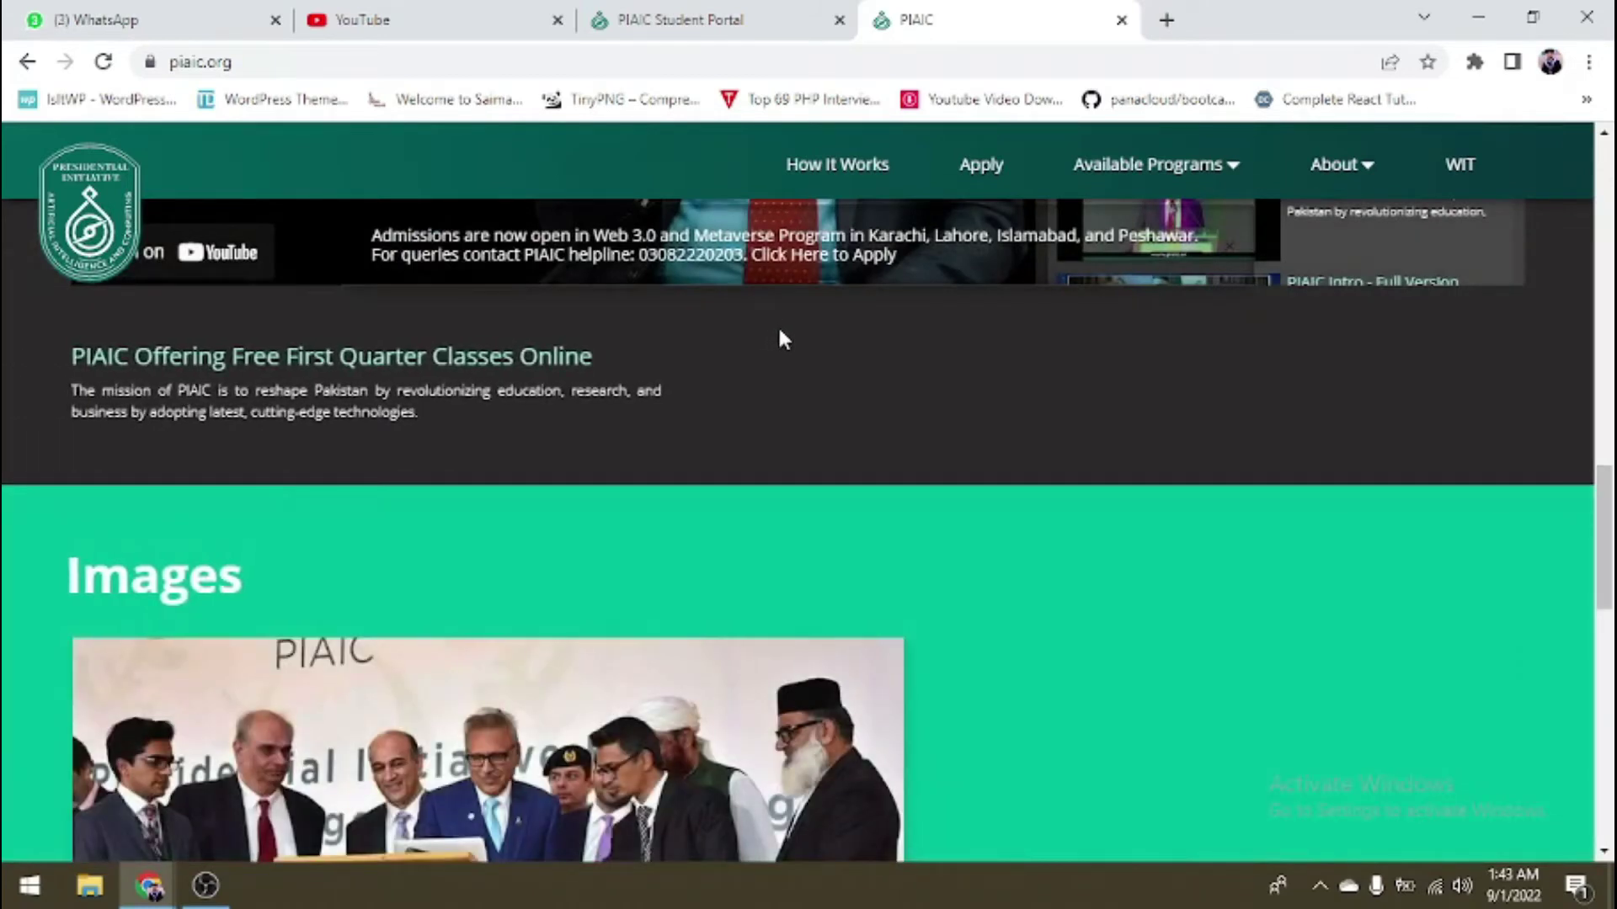
pyautogui.scroll(-4, 779, 333)
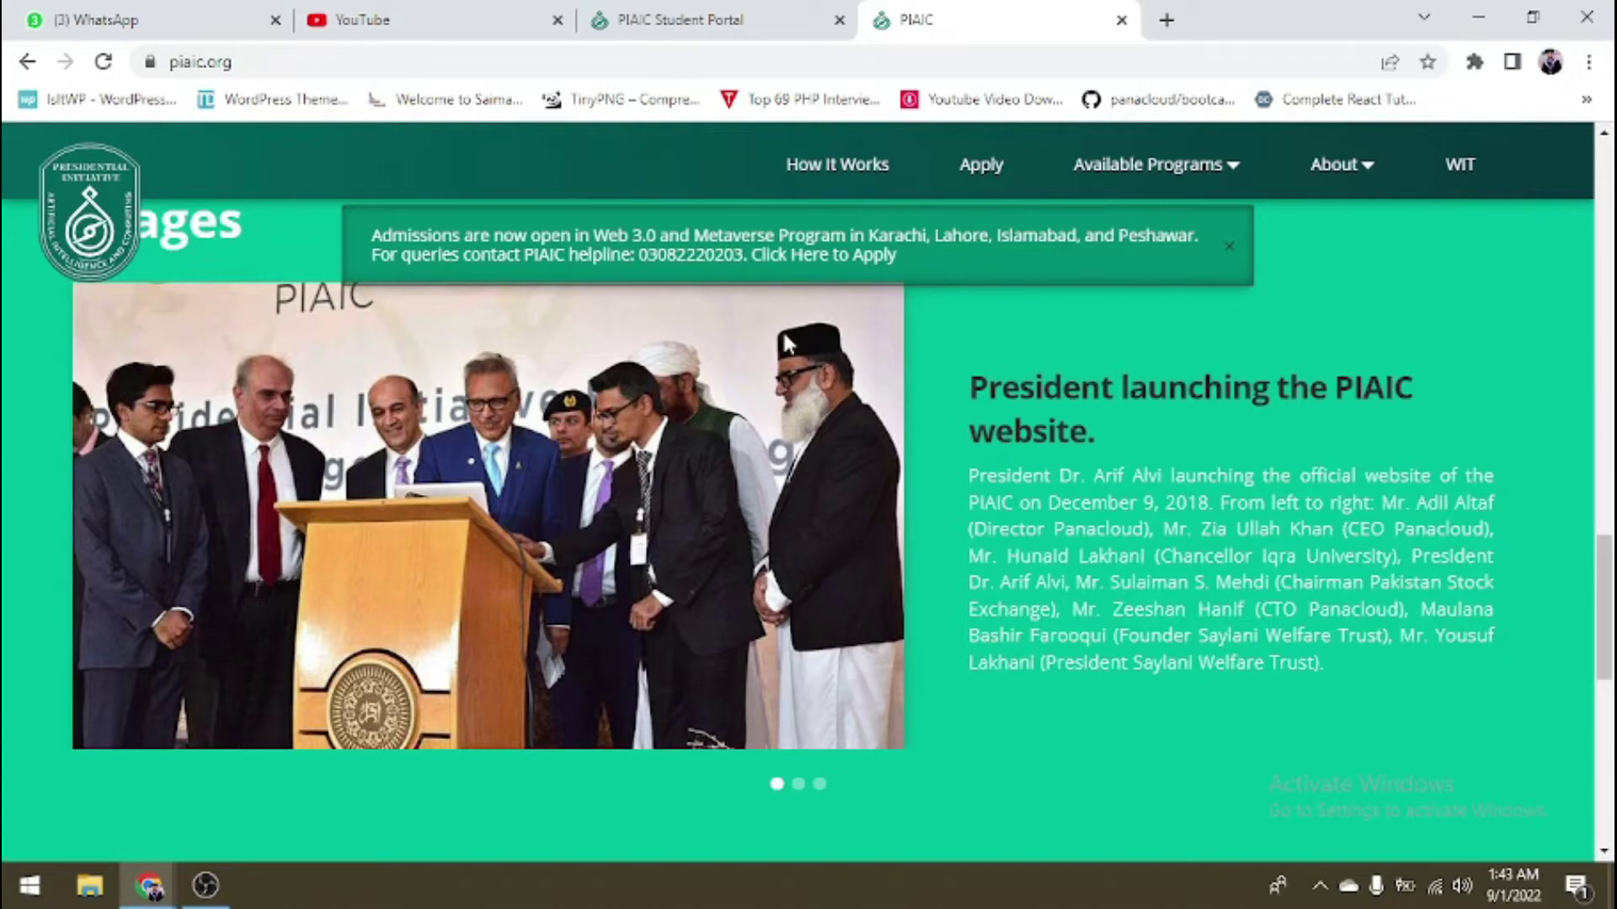
pyautogui.scroll(-8, 785, 341)
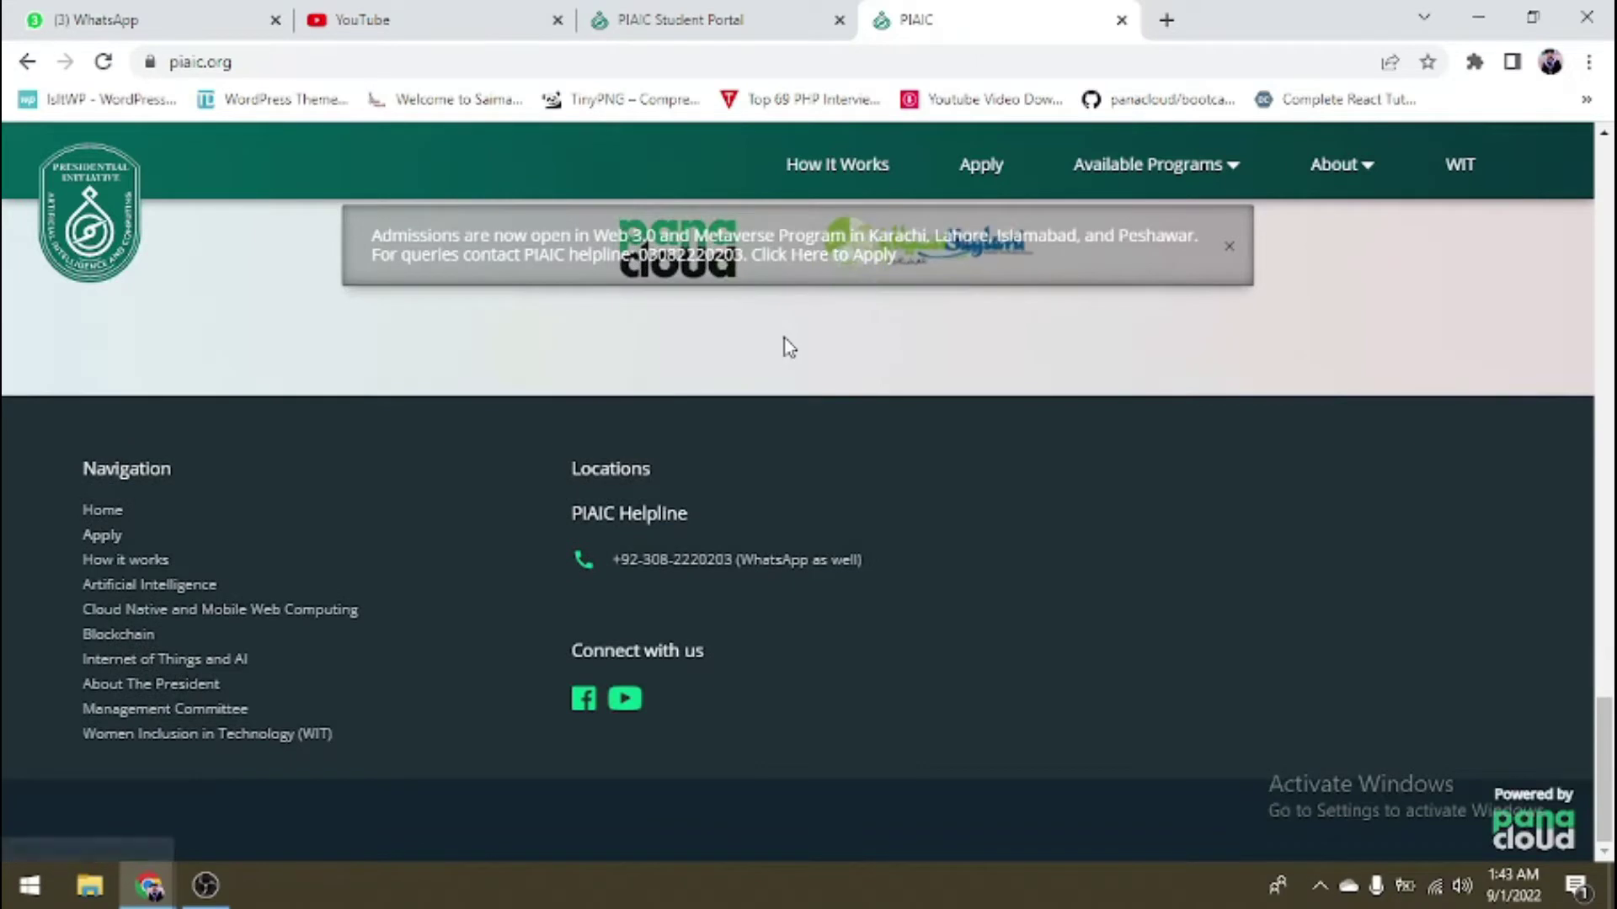
pyautogui.scroll(3, 785, 345)
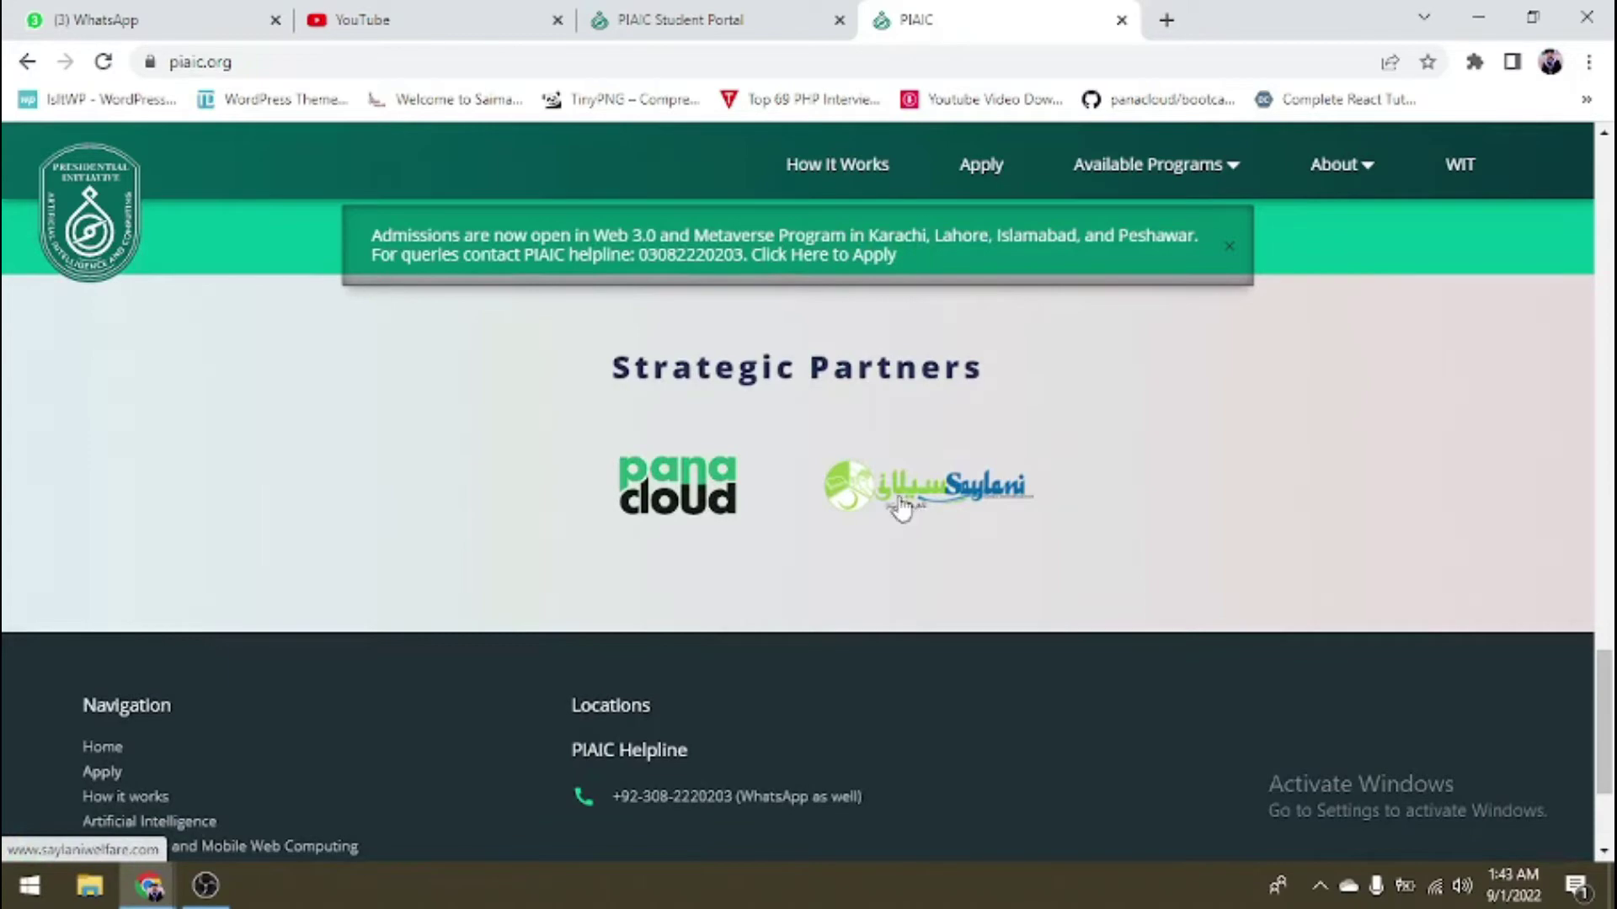
pyautogui.scroll(-3, 899, 509)
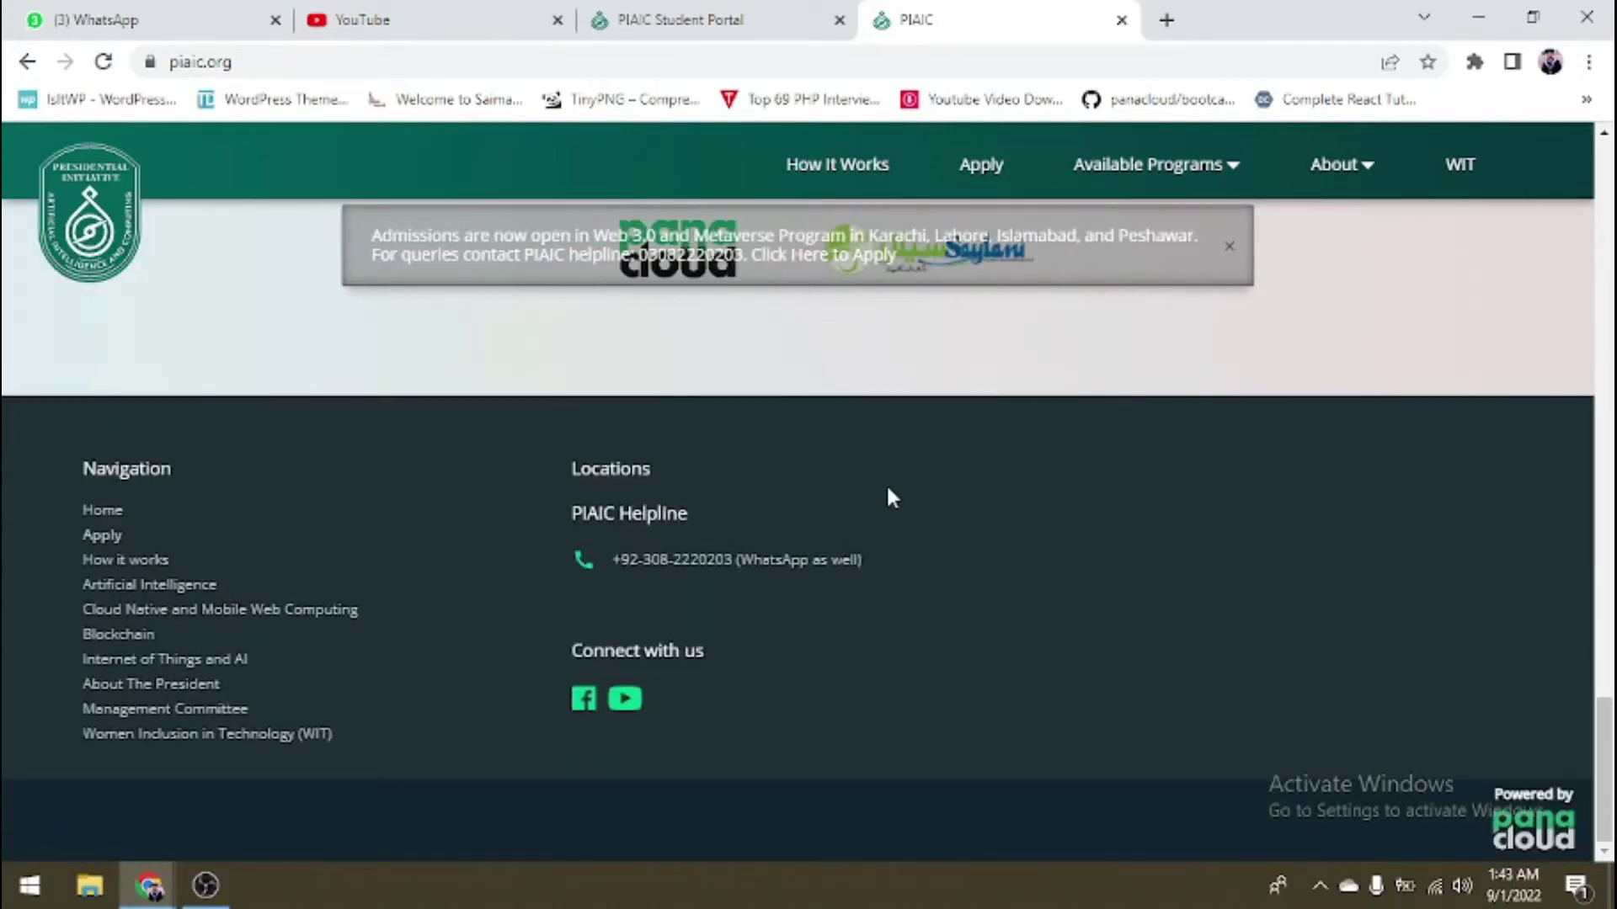
pyautogui.scroll(20, 889, 493)
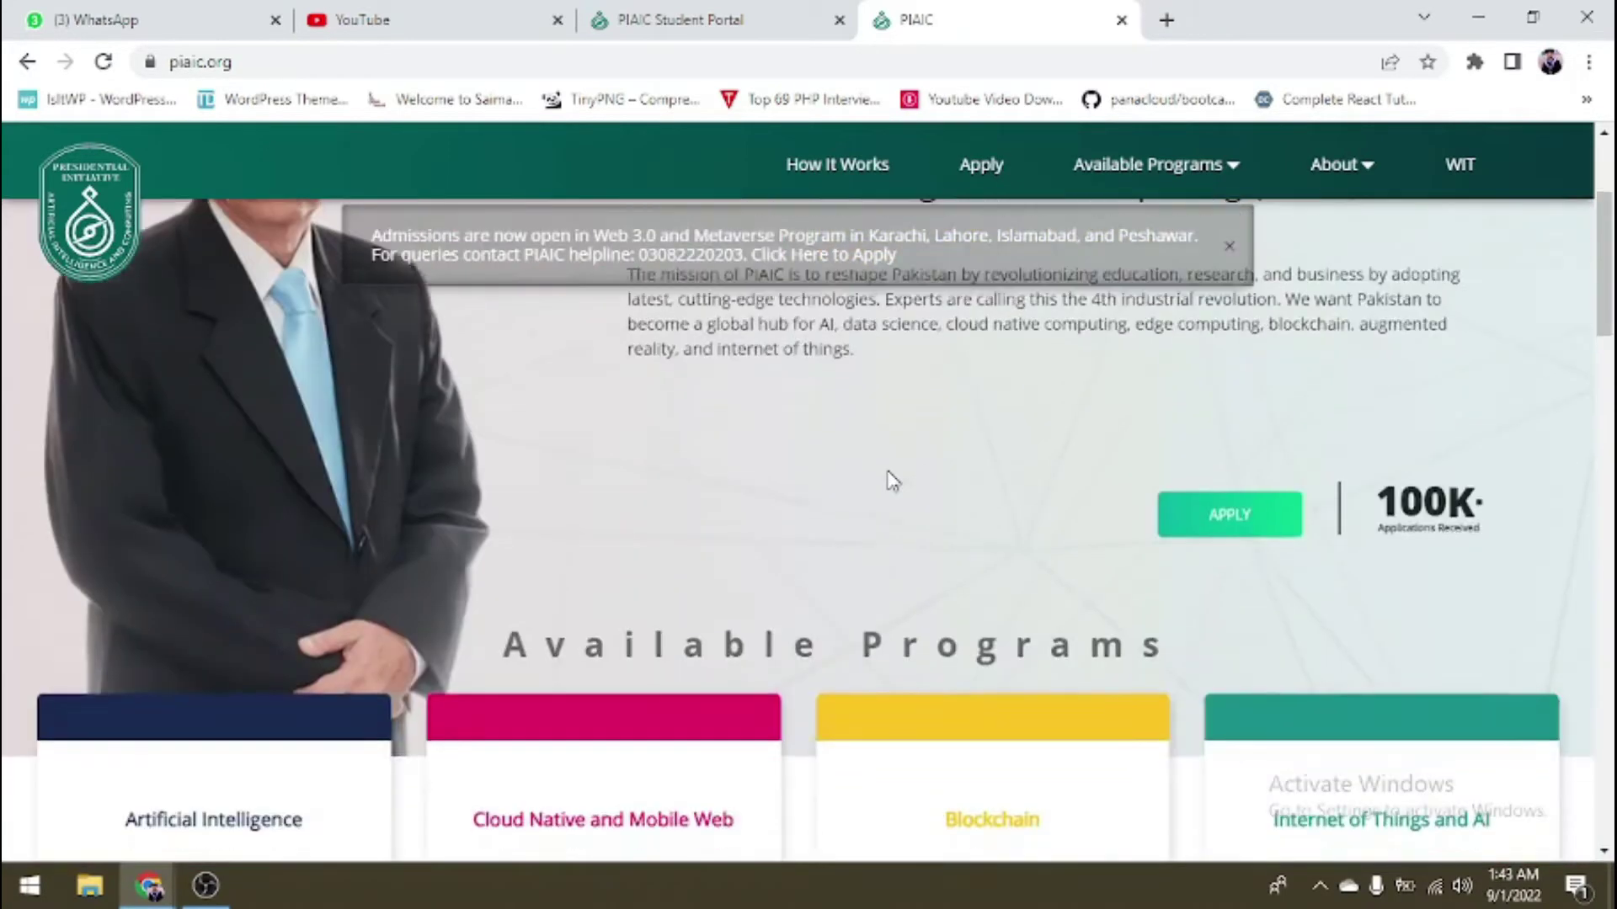
pyautogui.scroll(-10, 893, 480)
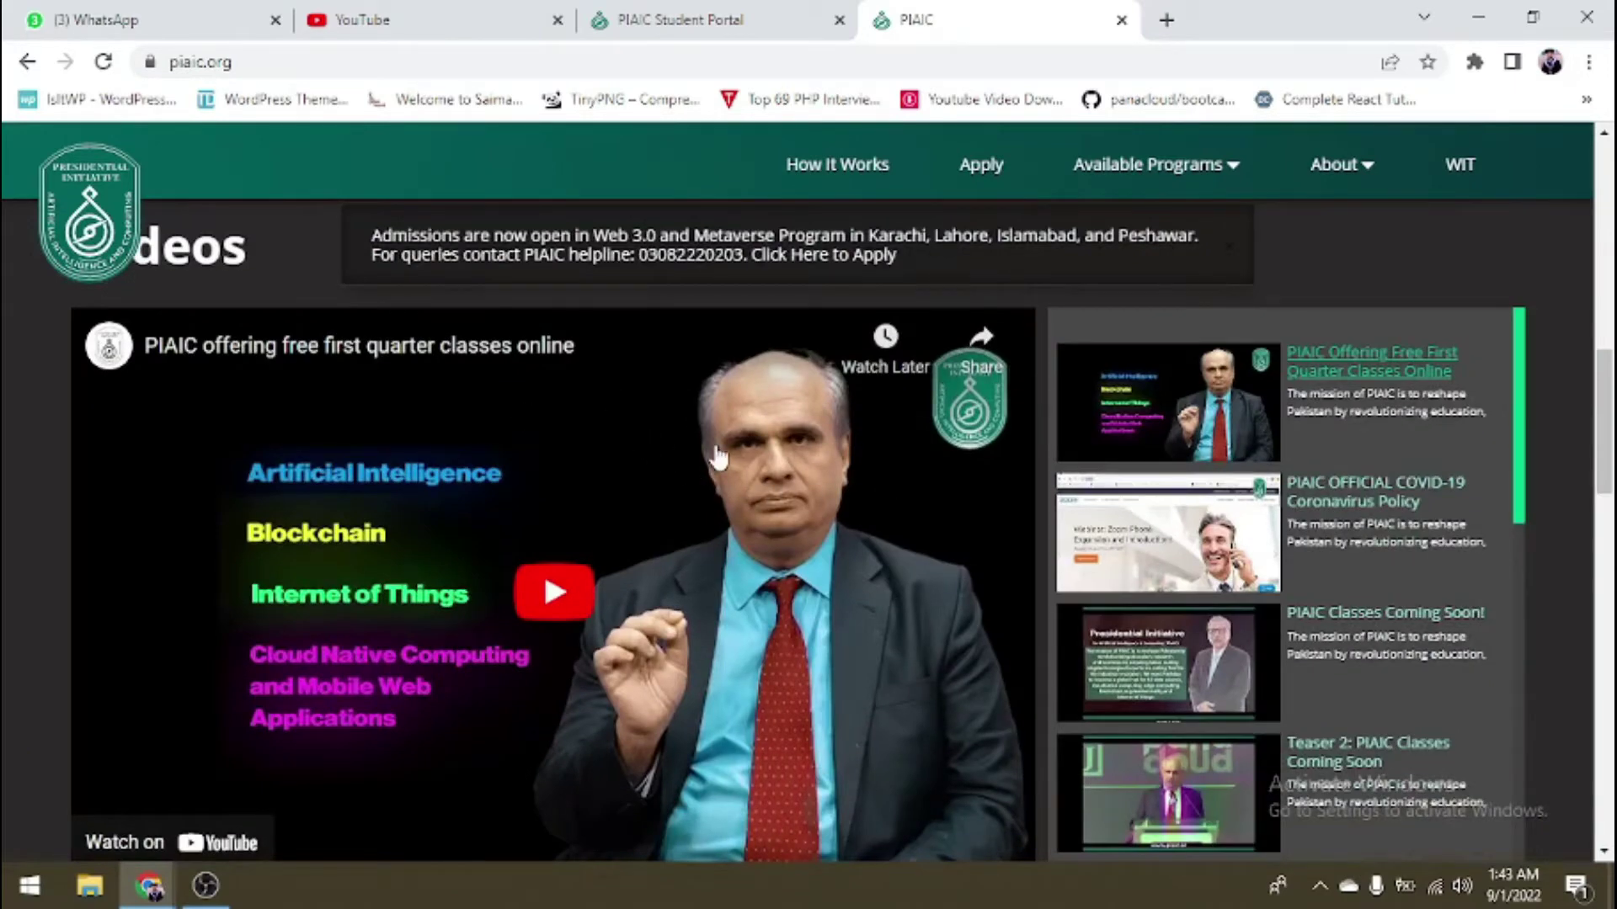
pyautogui.scroll(7, 690, 539)
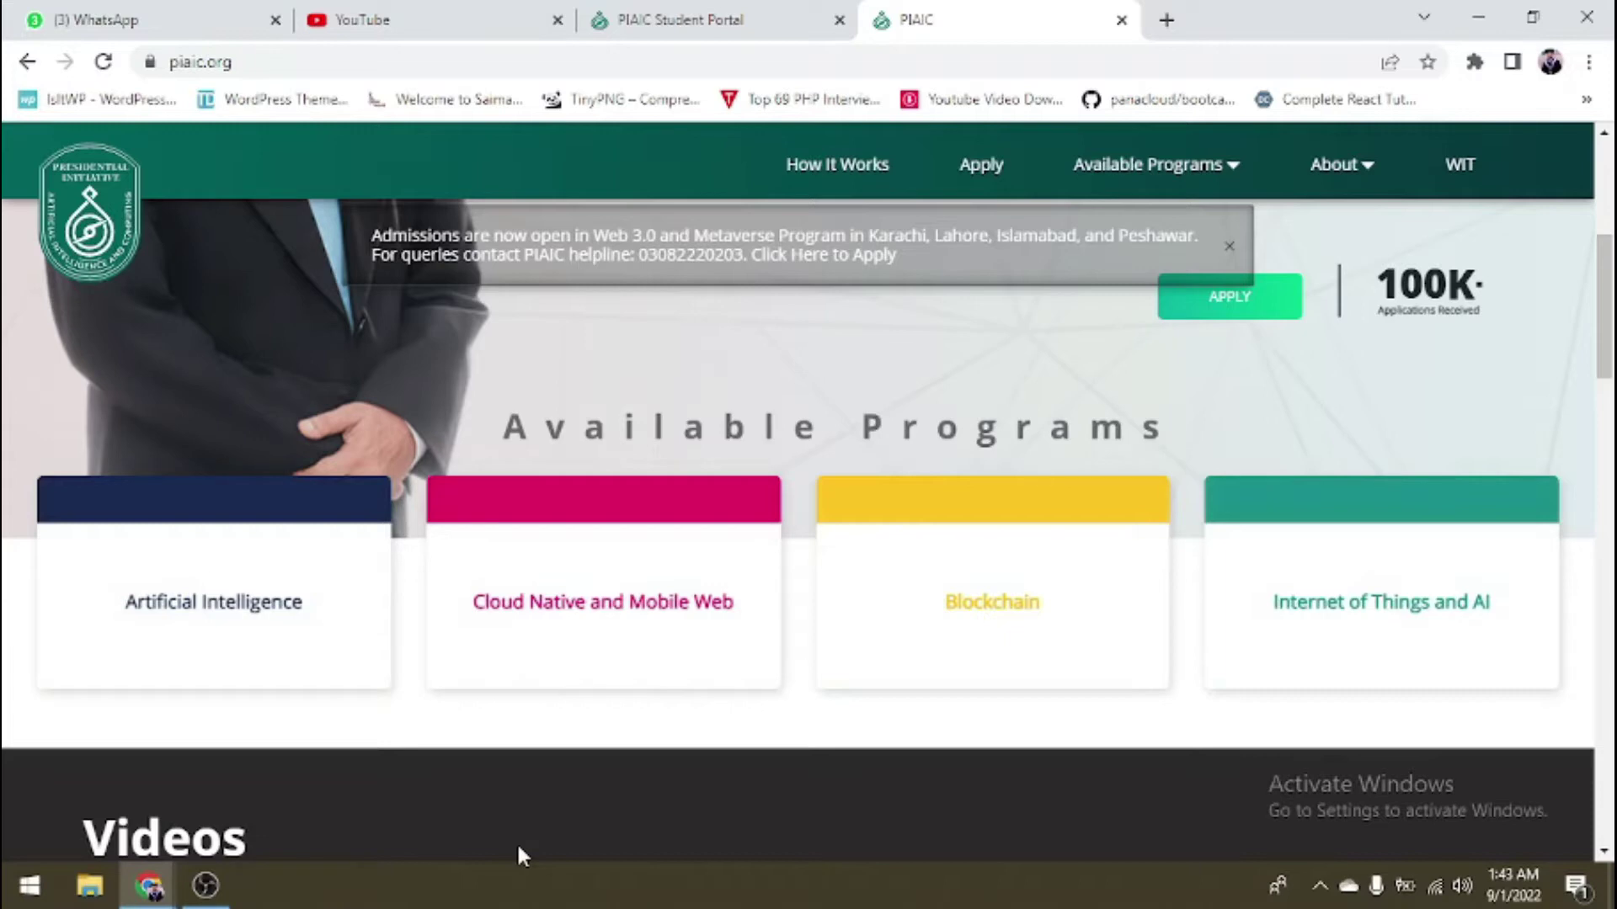
pyautogui.scroll(5, 517, 841)
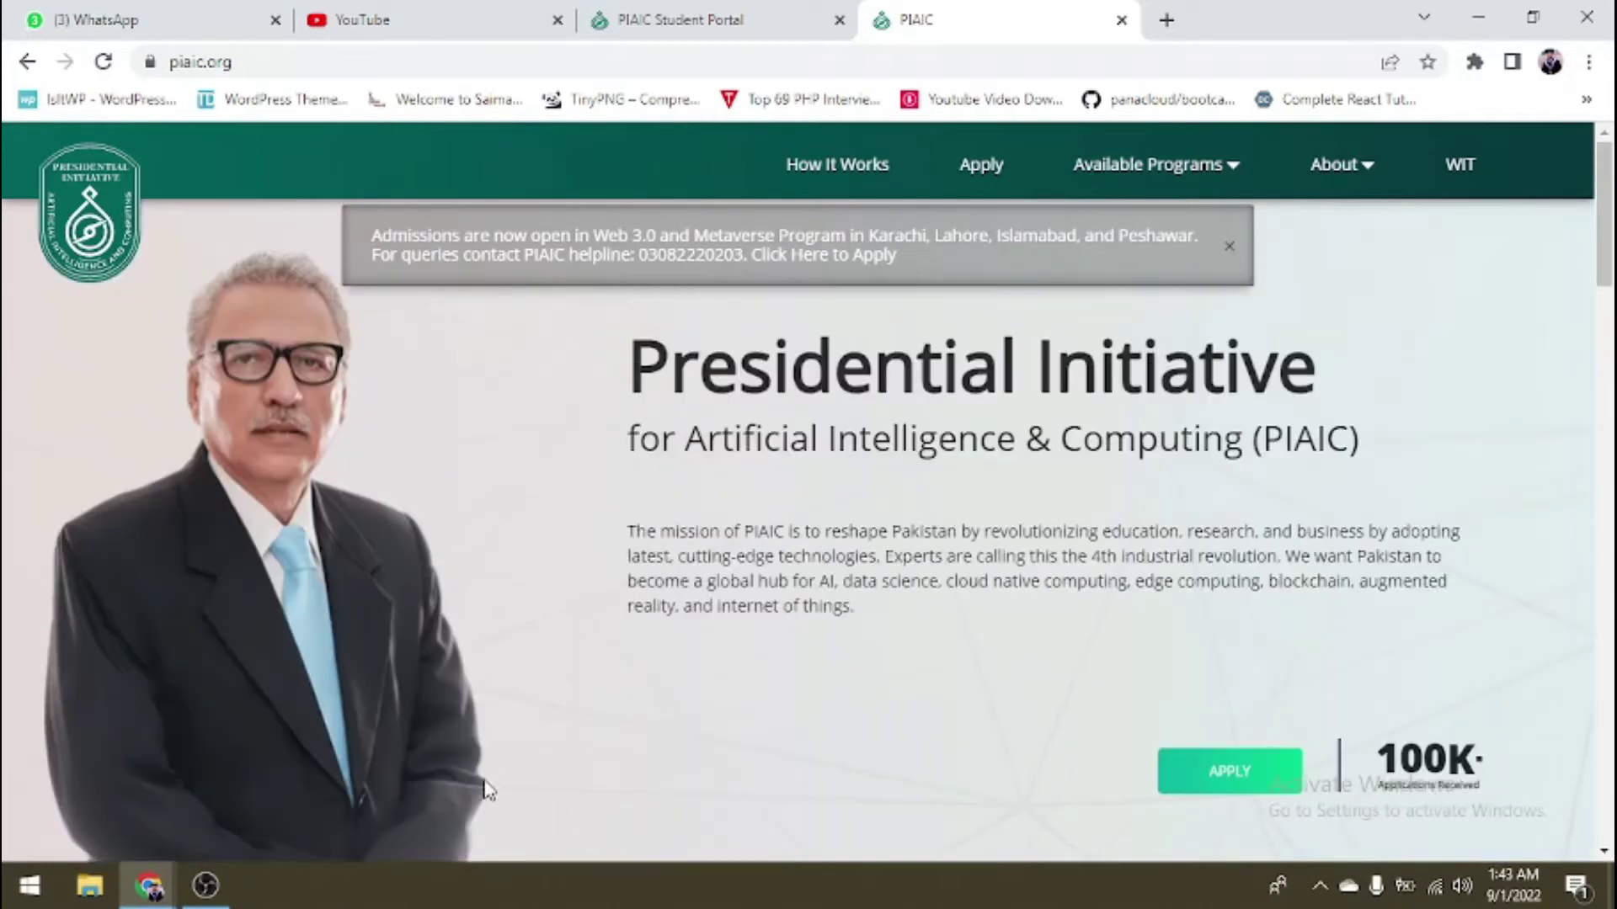
# - Open the student sign-up form from the admissions notice and go through its CNIC, email and password fields
pyautogui.click(669, 255)
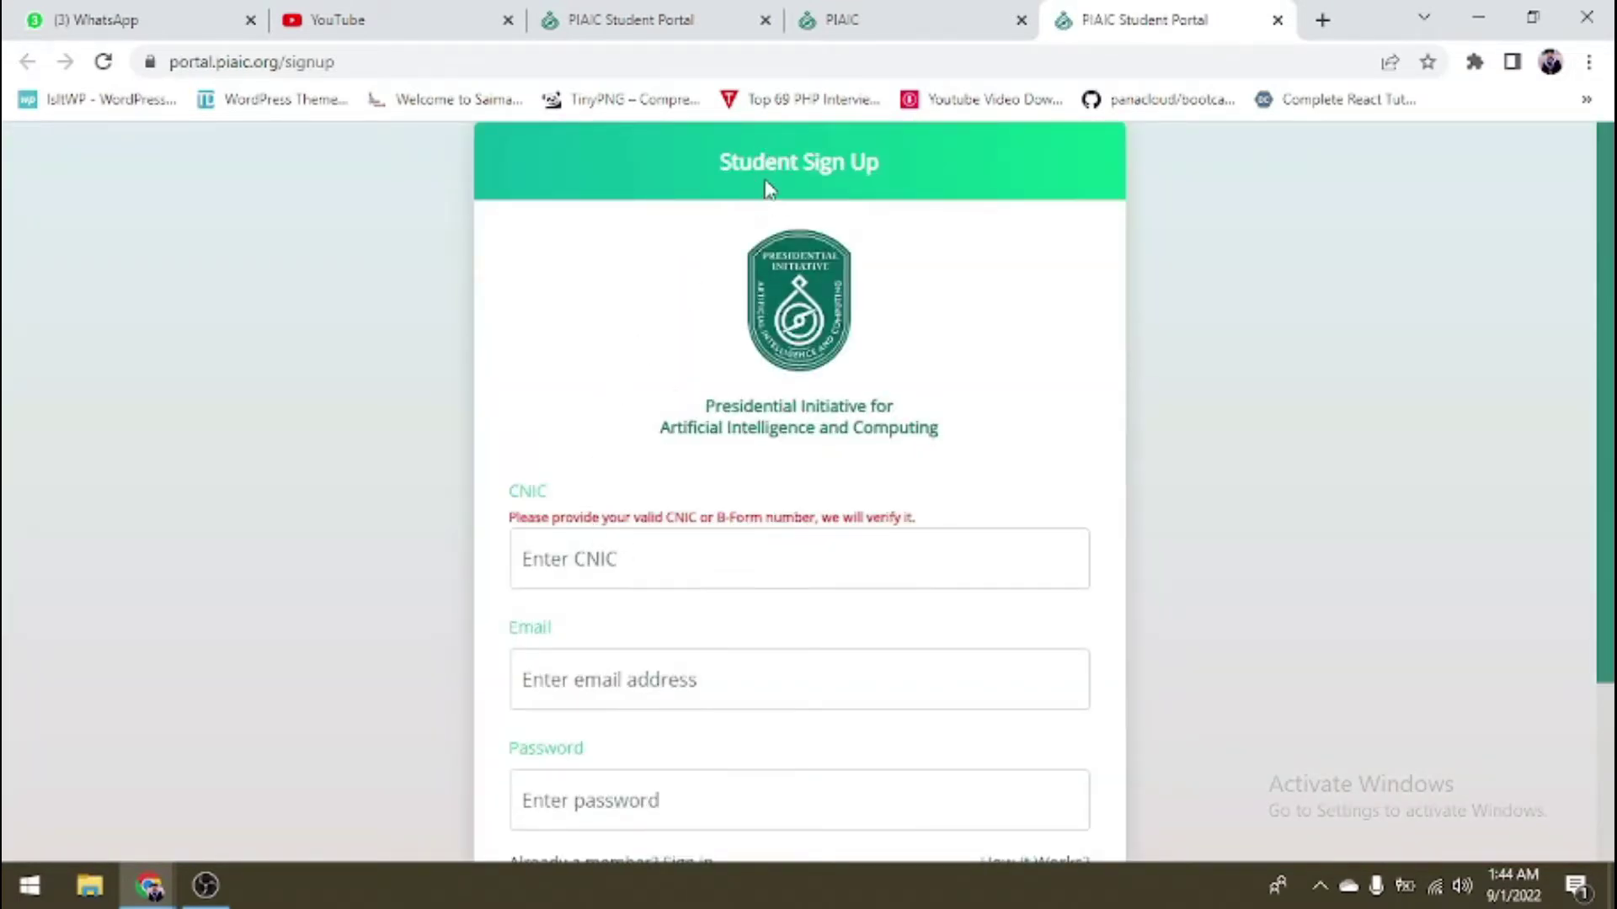
pyautogui.scroll(-3, 639, 408)
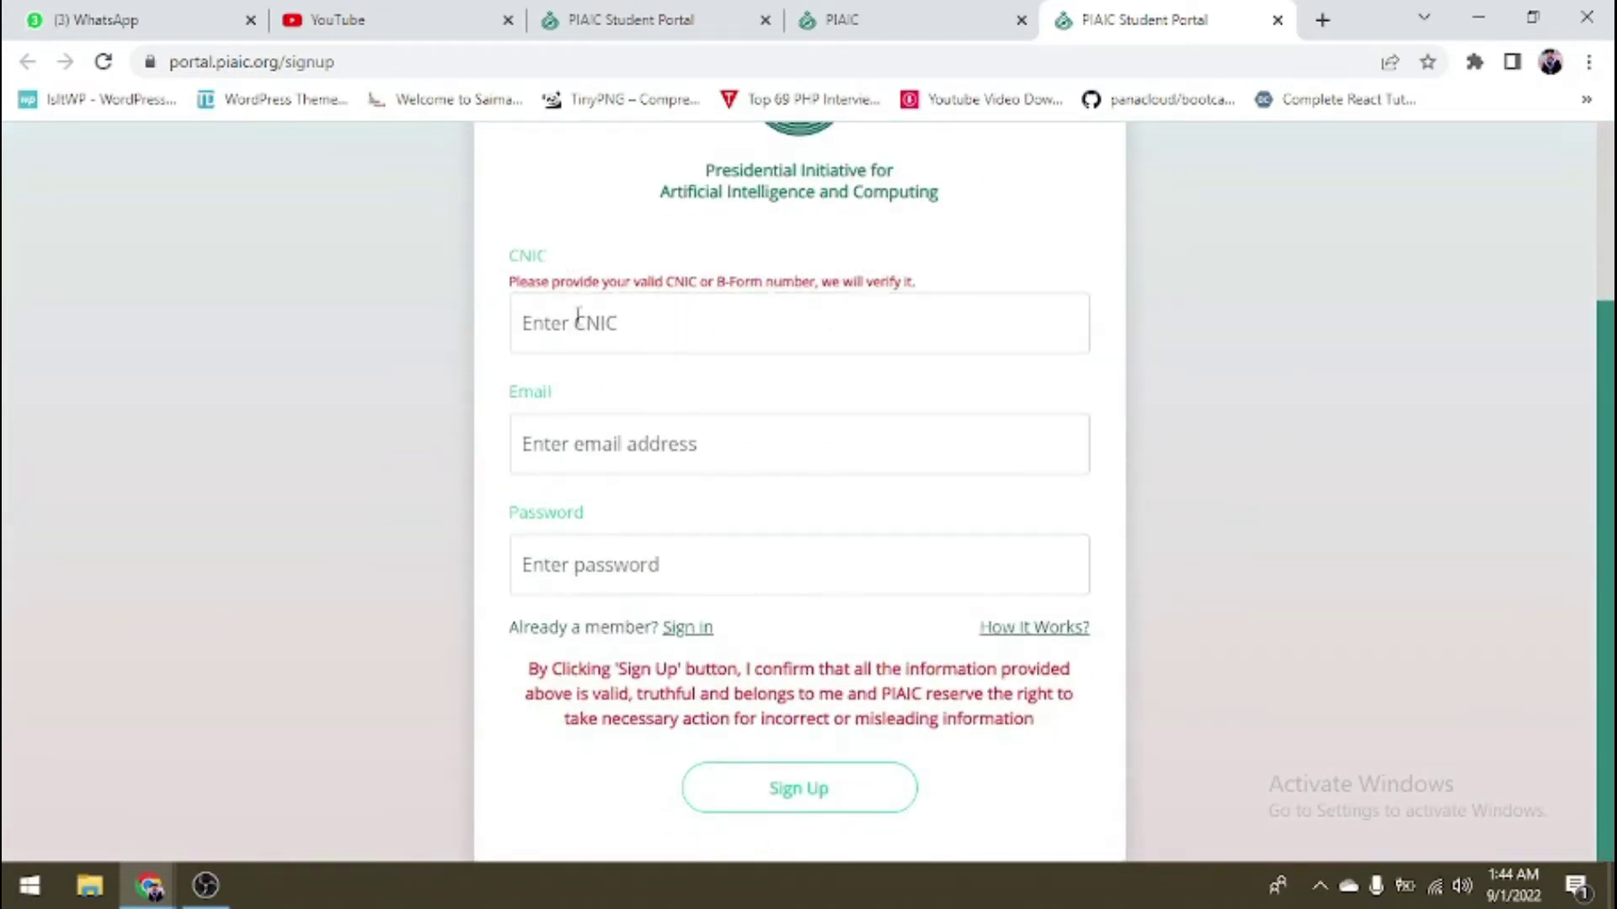
pyautogui.click(577, 315)
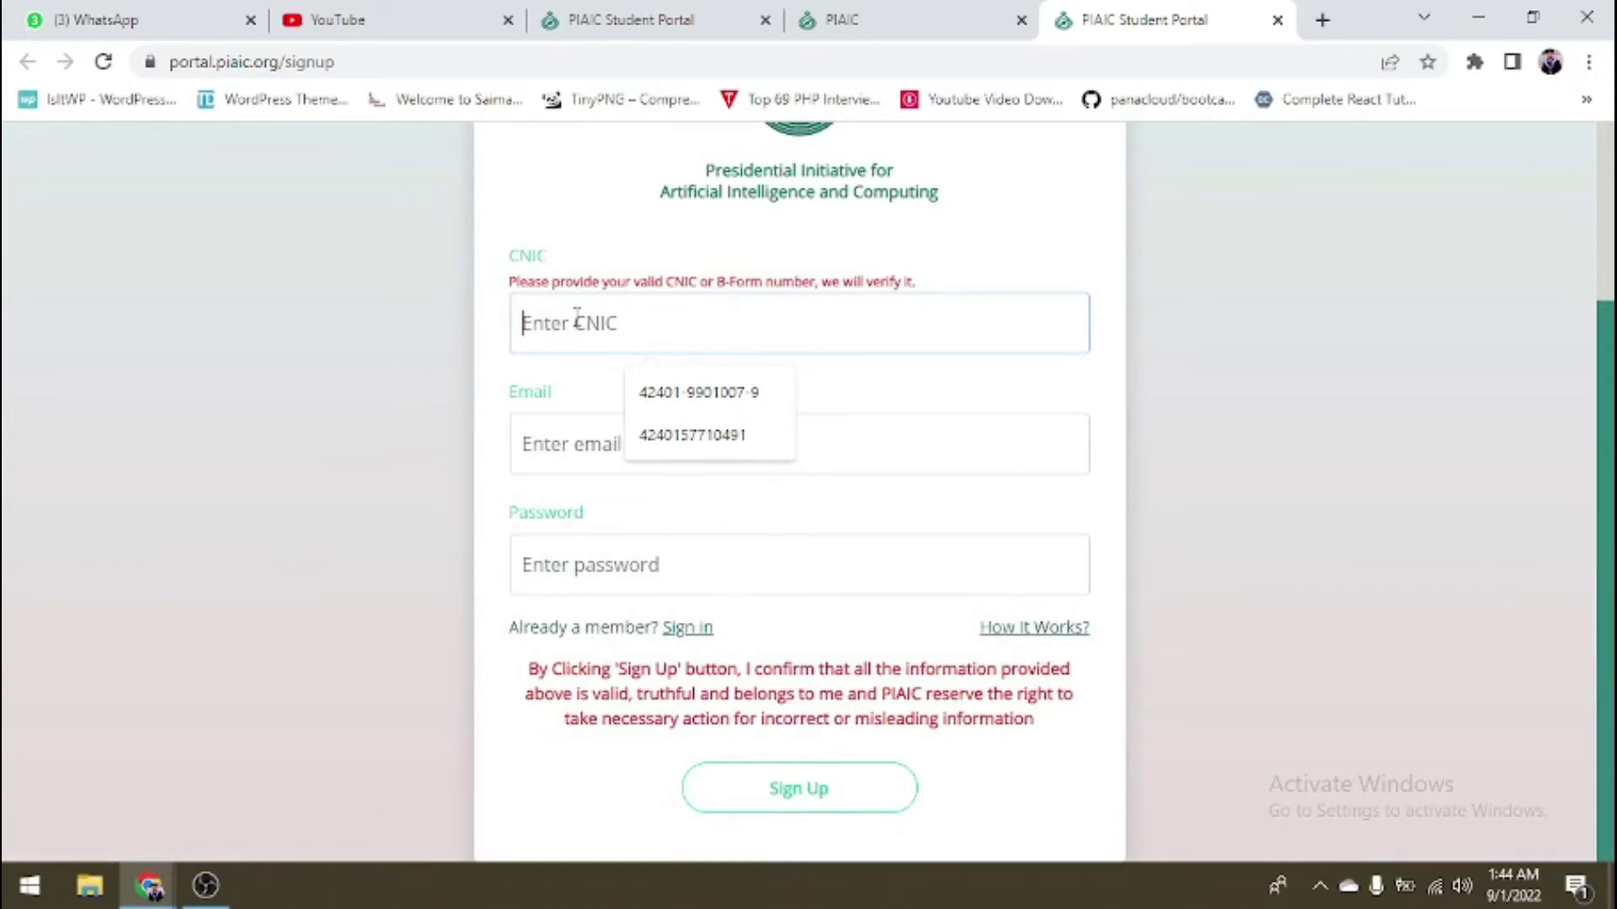
pyautogui.click(569, 444)
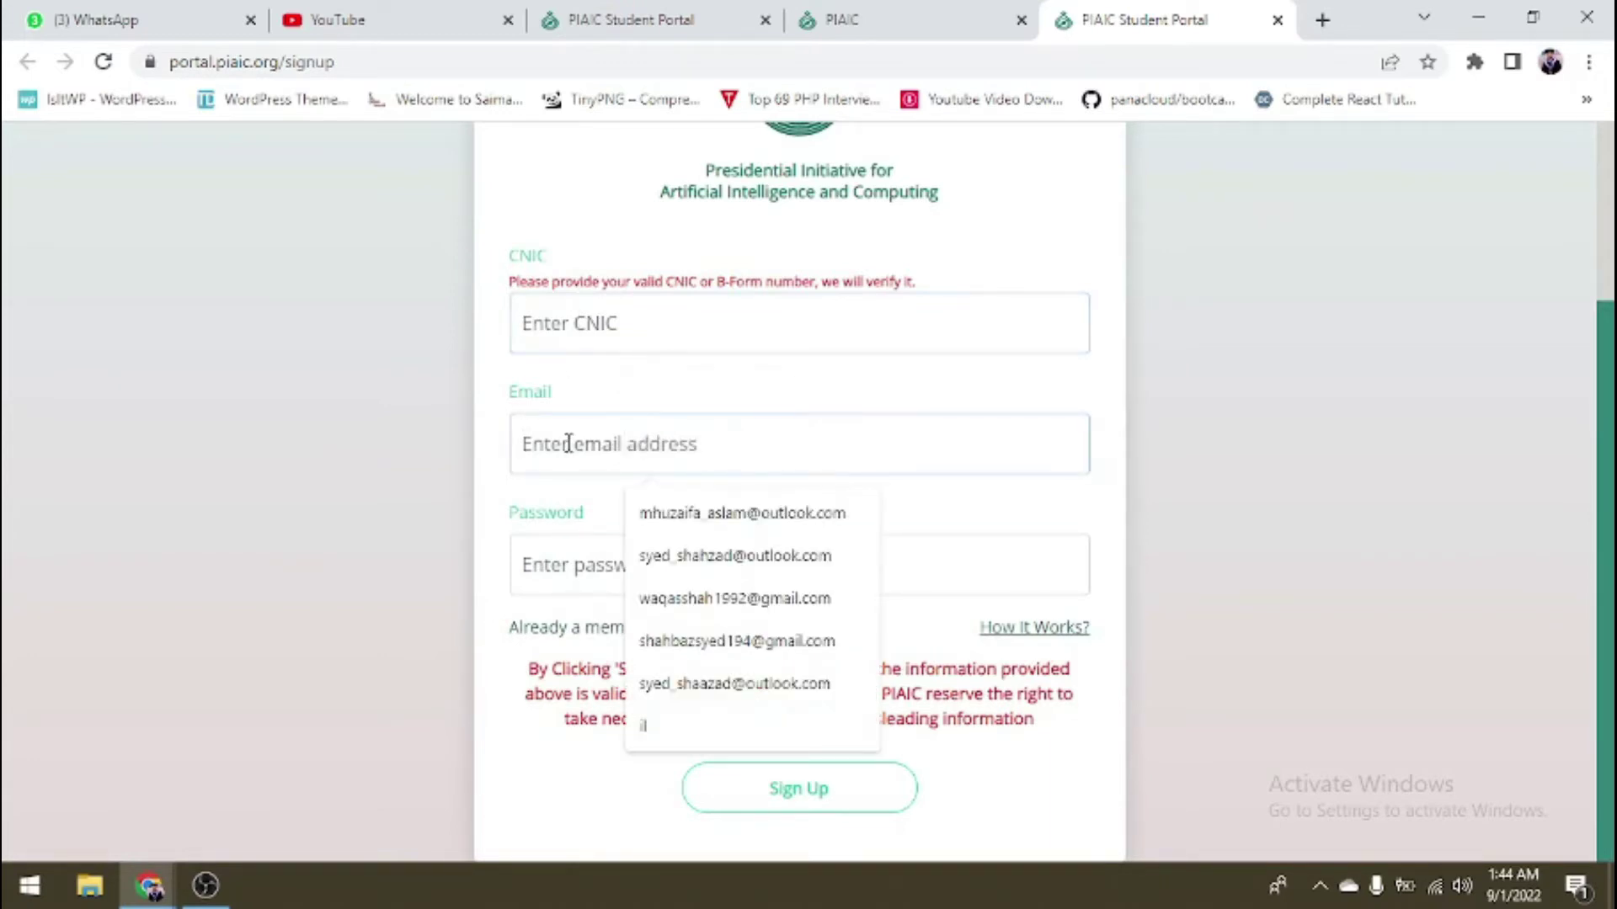
pyautogui.click(540, 582)
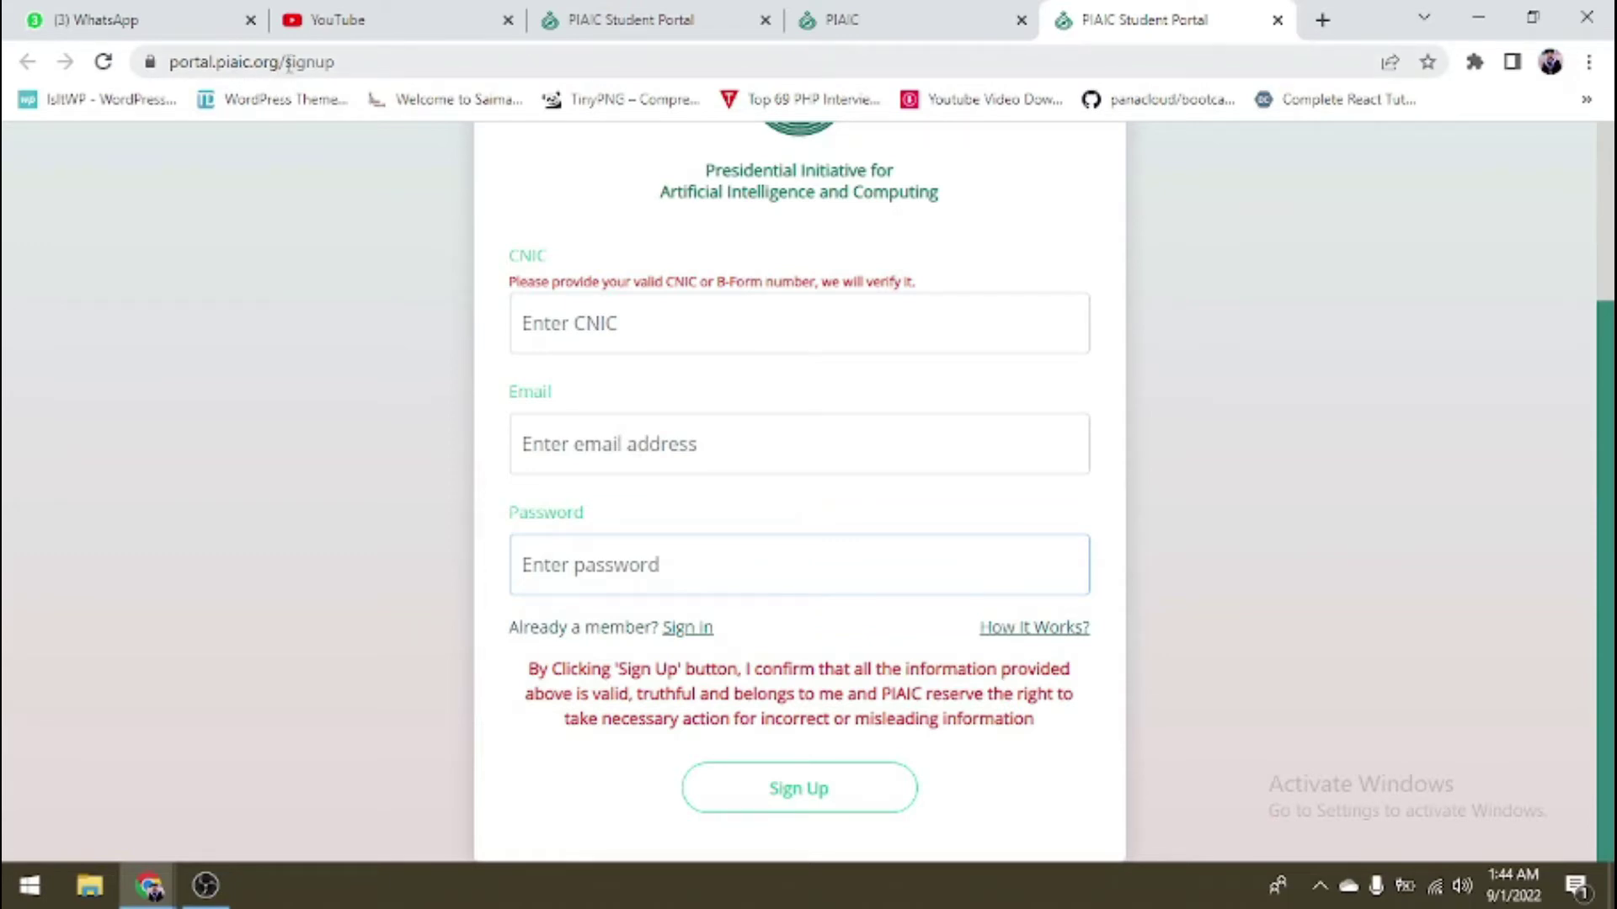
# - View the student login page at portal.piaic.org, and close its browser tab
pyautogui.moveTo(289, 64); pyautogui.dragTo(401, 65)
pyautogui.press('BackSpace')
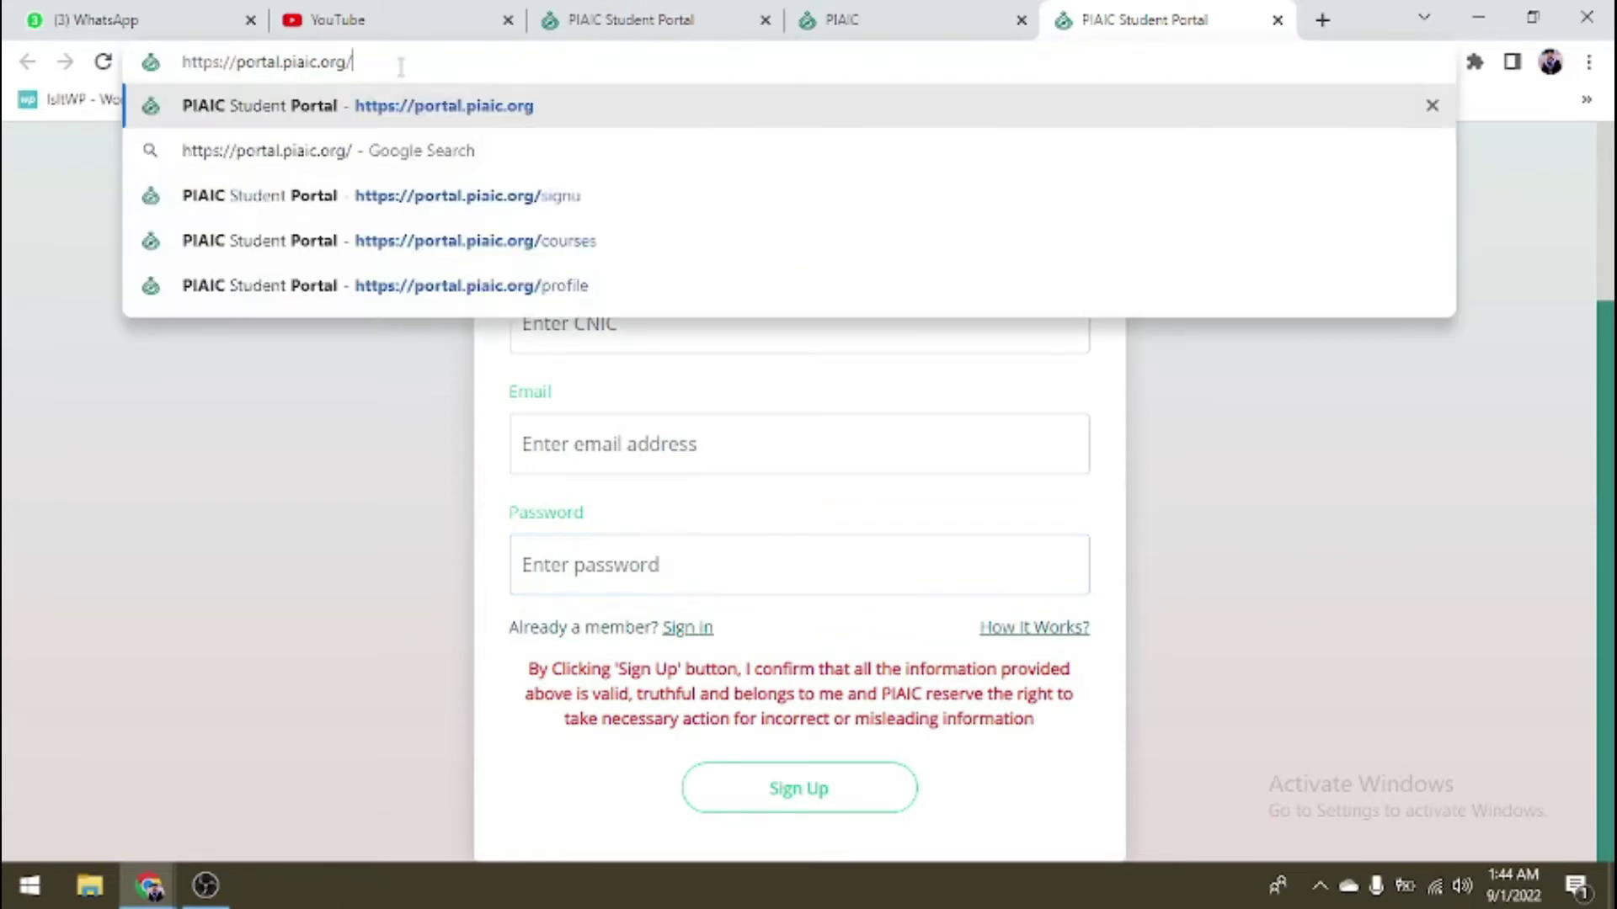
pyautogui.press('Return')
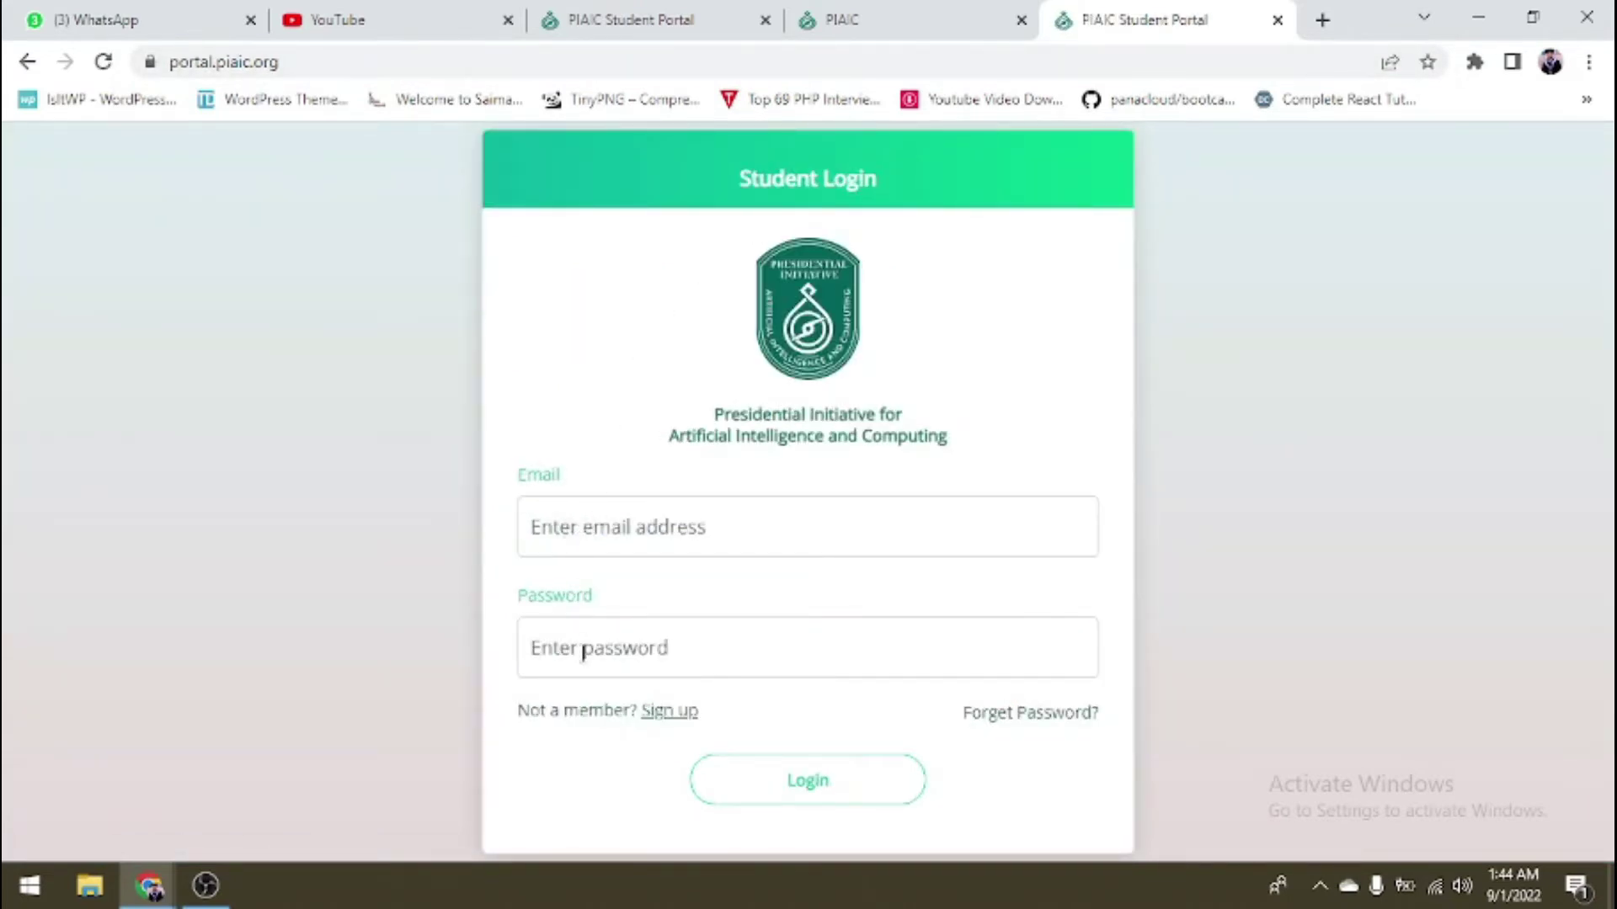
pyautogui.click(1278, 19)
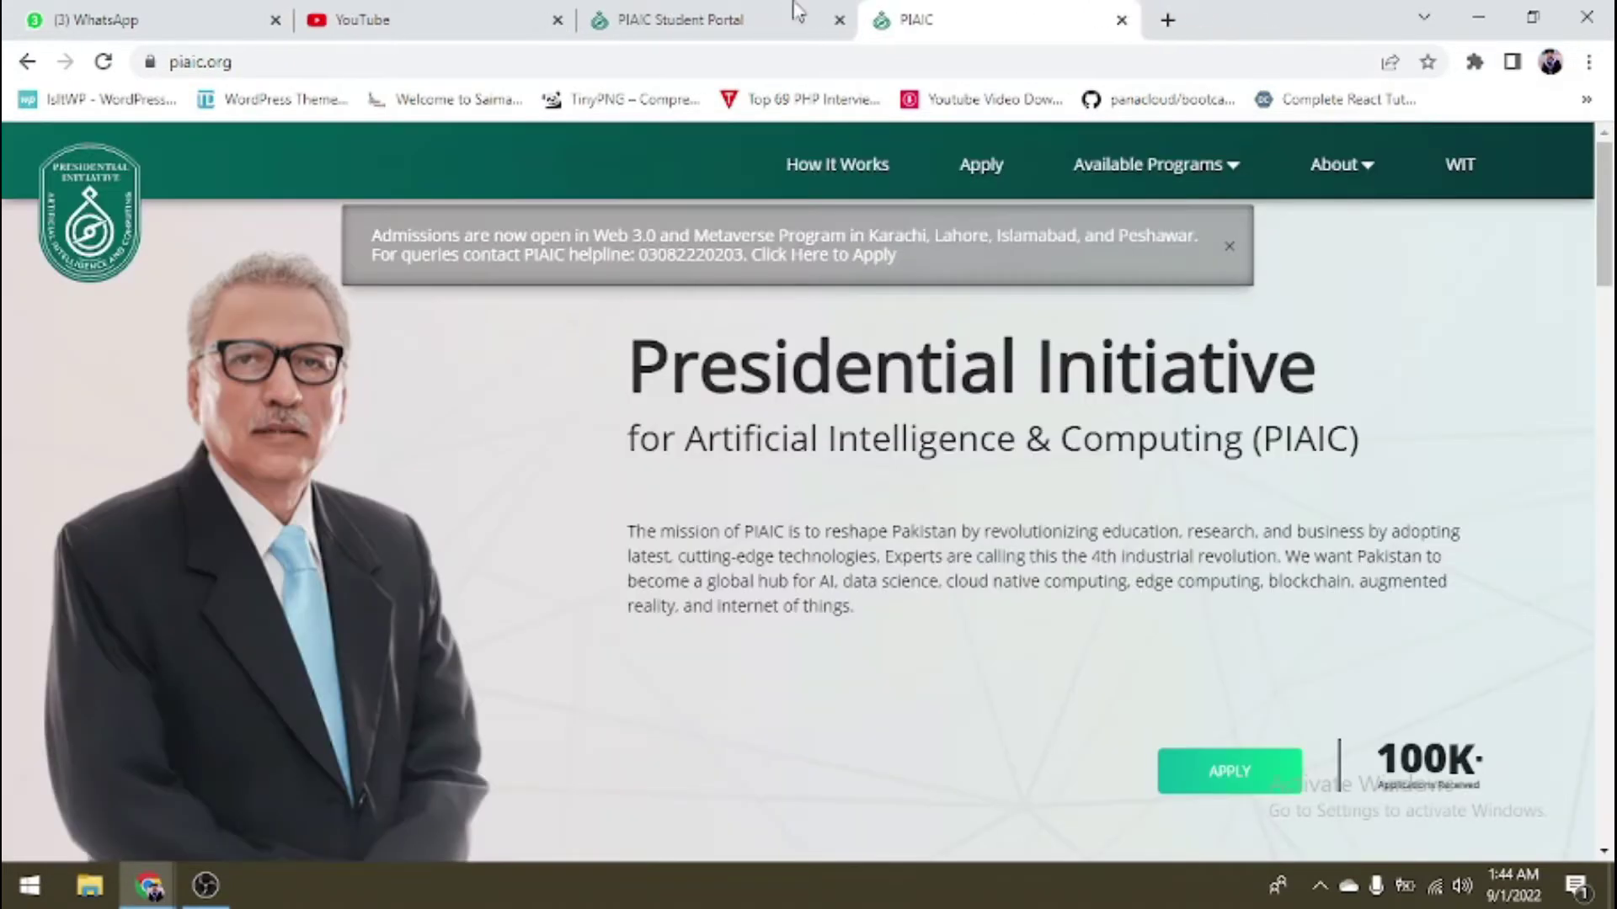
# - Return to the signed-in PIAIC Student Portal and review the enrolled courses, including the Certified Web 3.0 and Metaverse Developer status
pyautogui.click(797, 11)
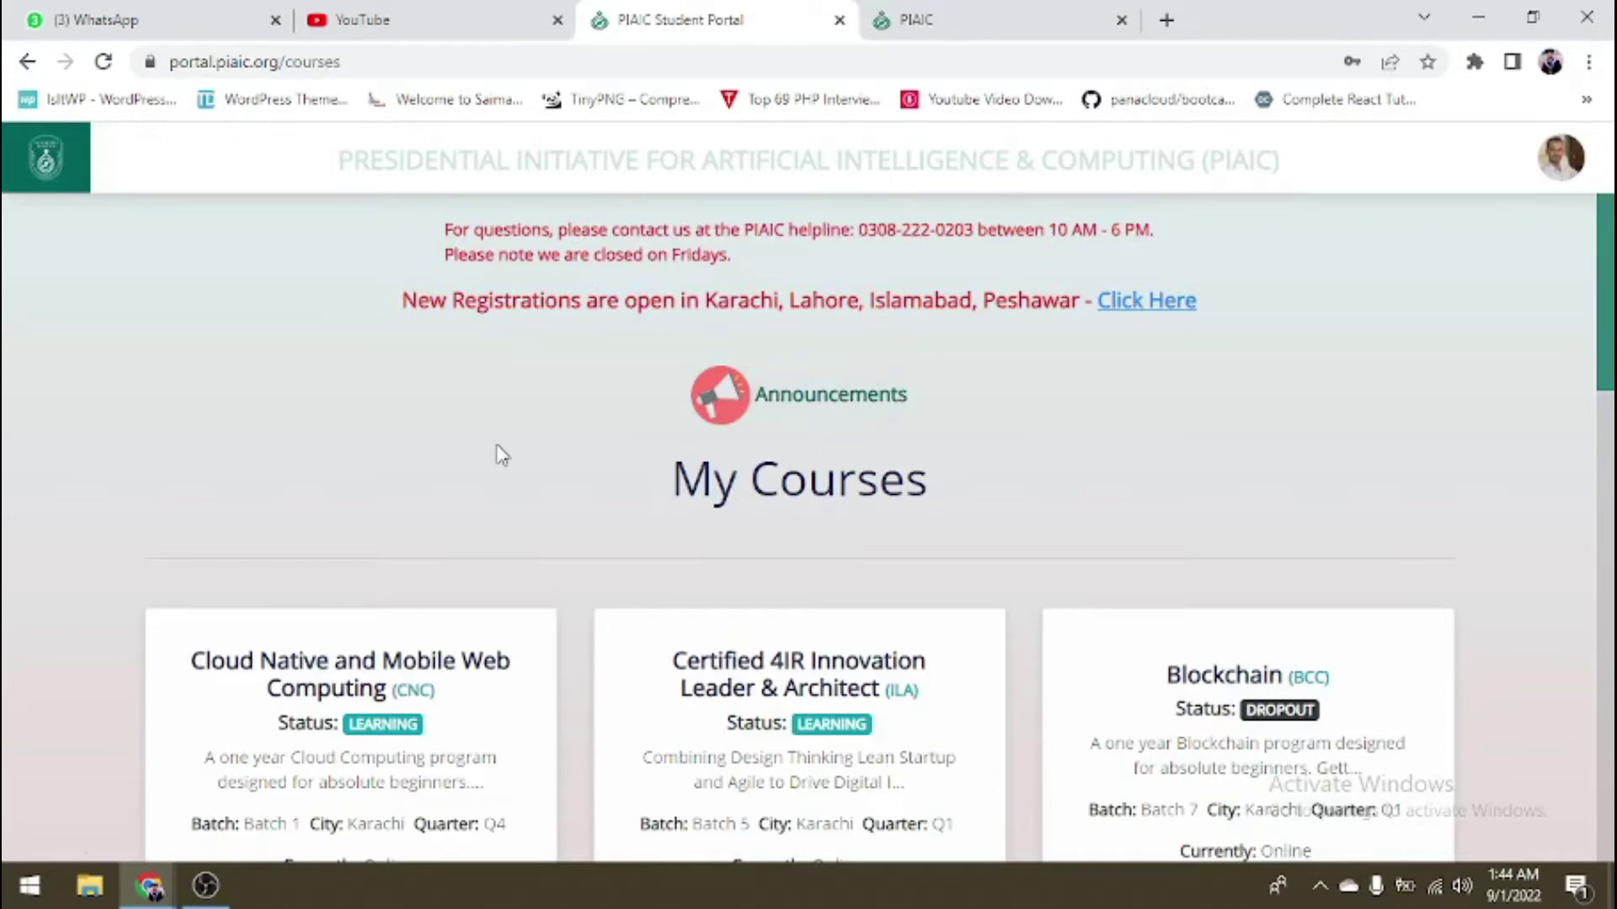
pyautogui.scroll(-3, 654, 487)
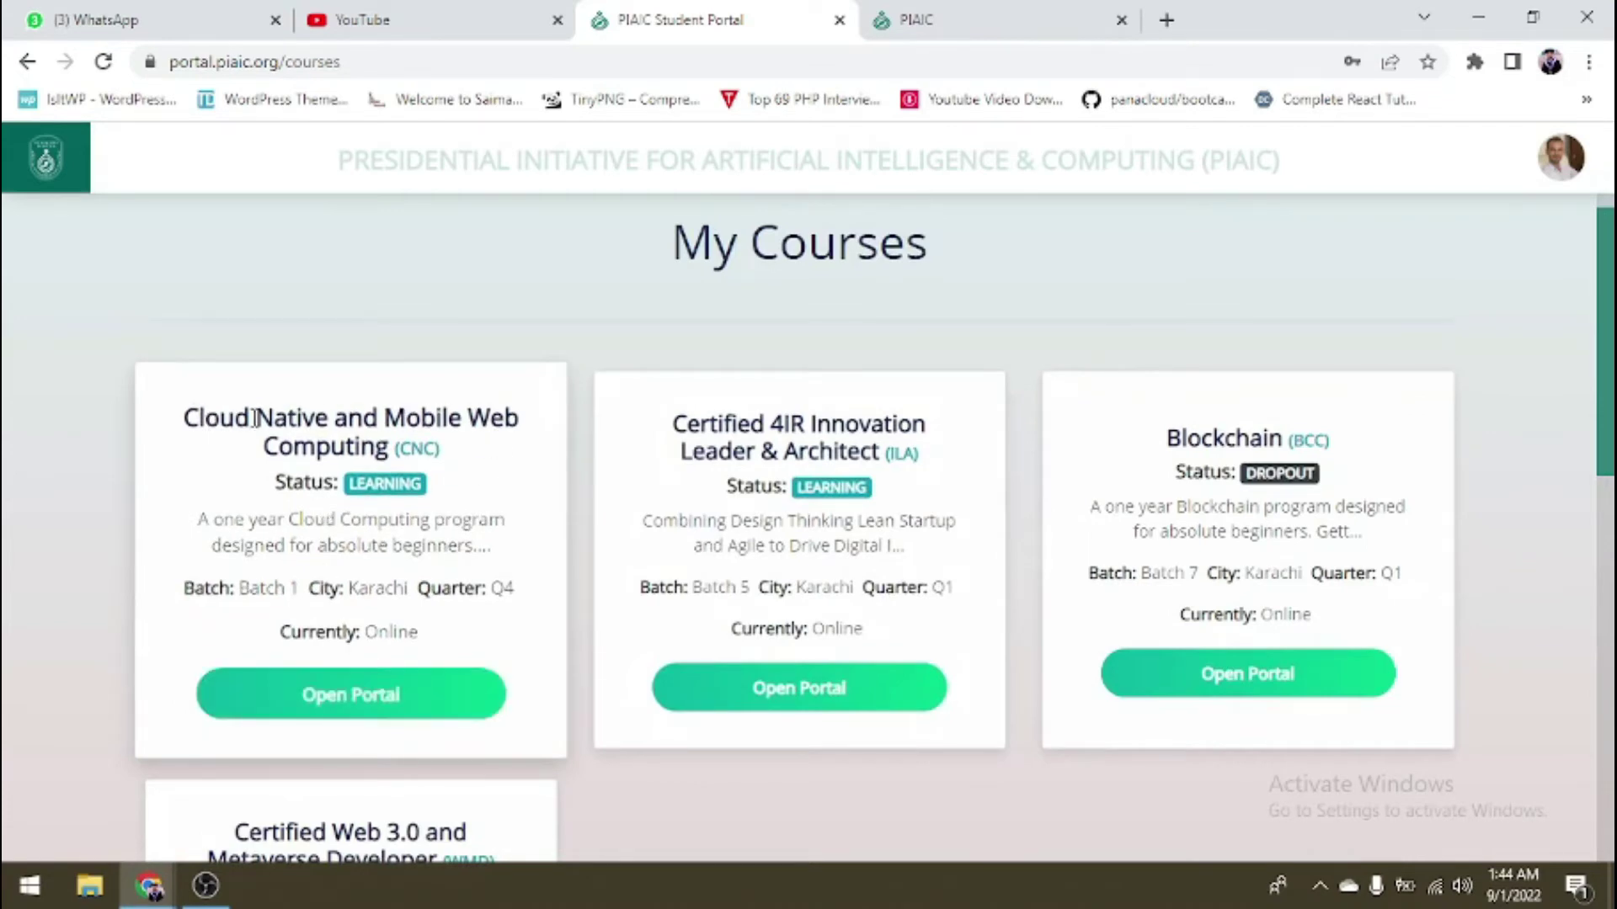
pyautogui.scroll(3, 251, 307)
pyautogui.scroll(-7, 506, 253)
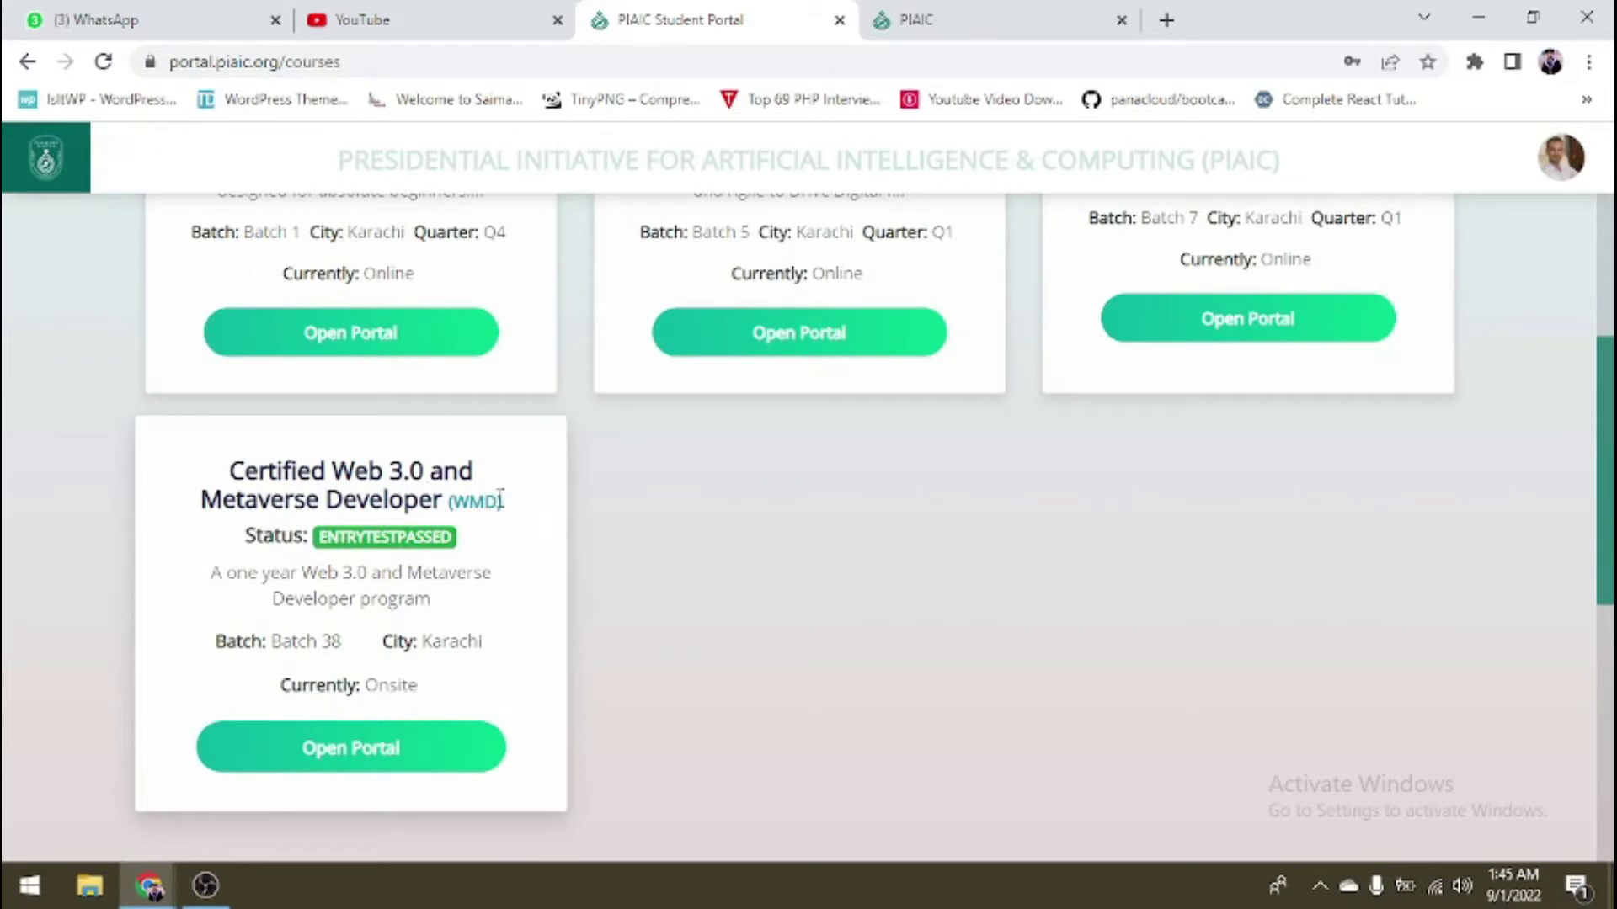
pyautogui.moveTo(319, 537); pyautogui.dragTo(398, 544)
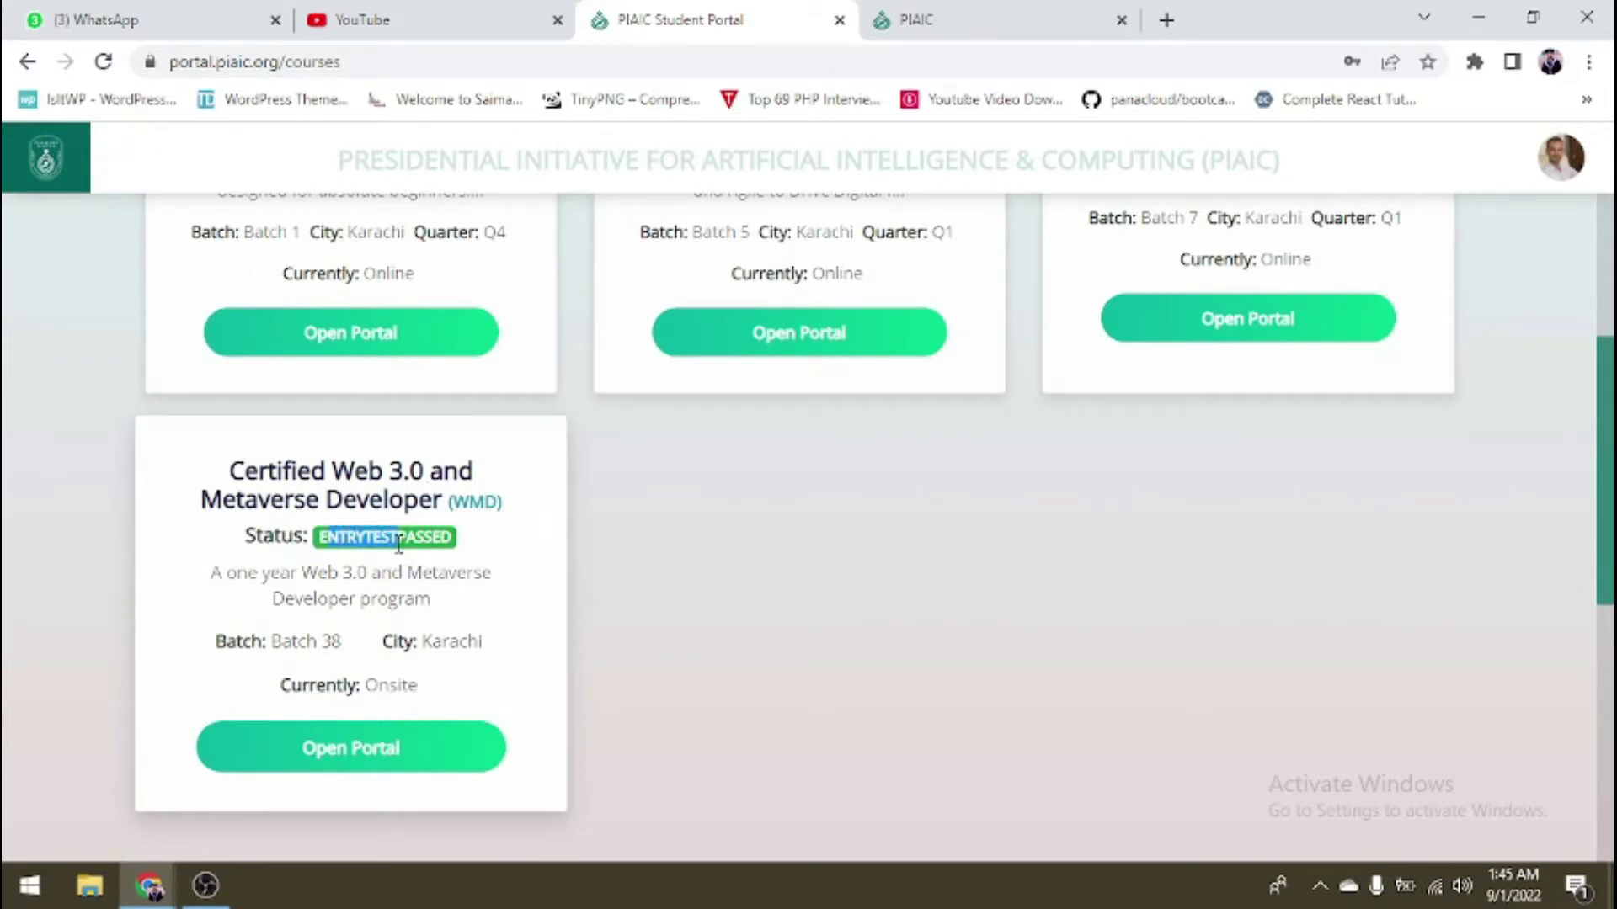
pyautogui.scroll(7, 398, 544)
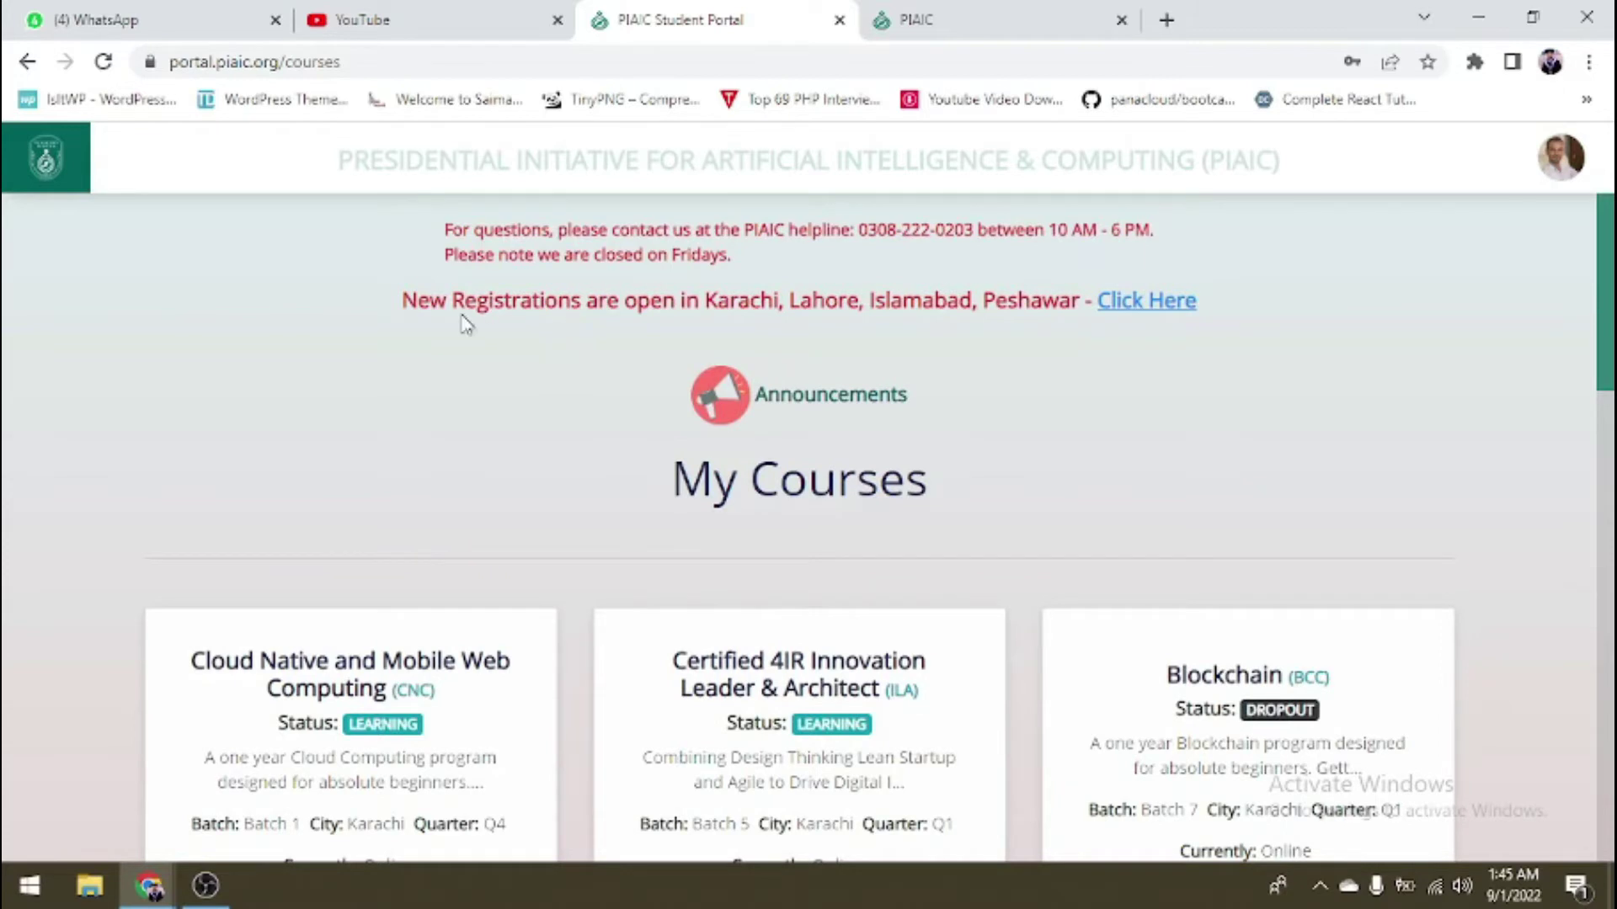
# - Show the new registrations and check the enrolment note on the Karachi Batch 38 course
pyautogui.click(1167, 305)
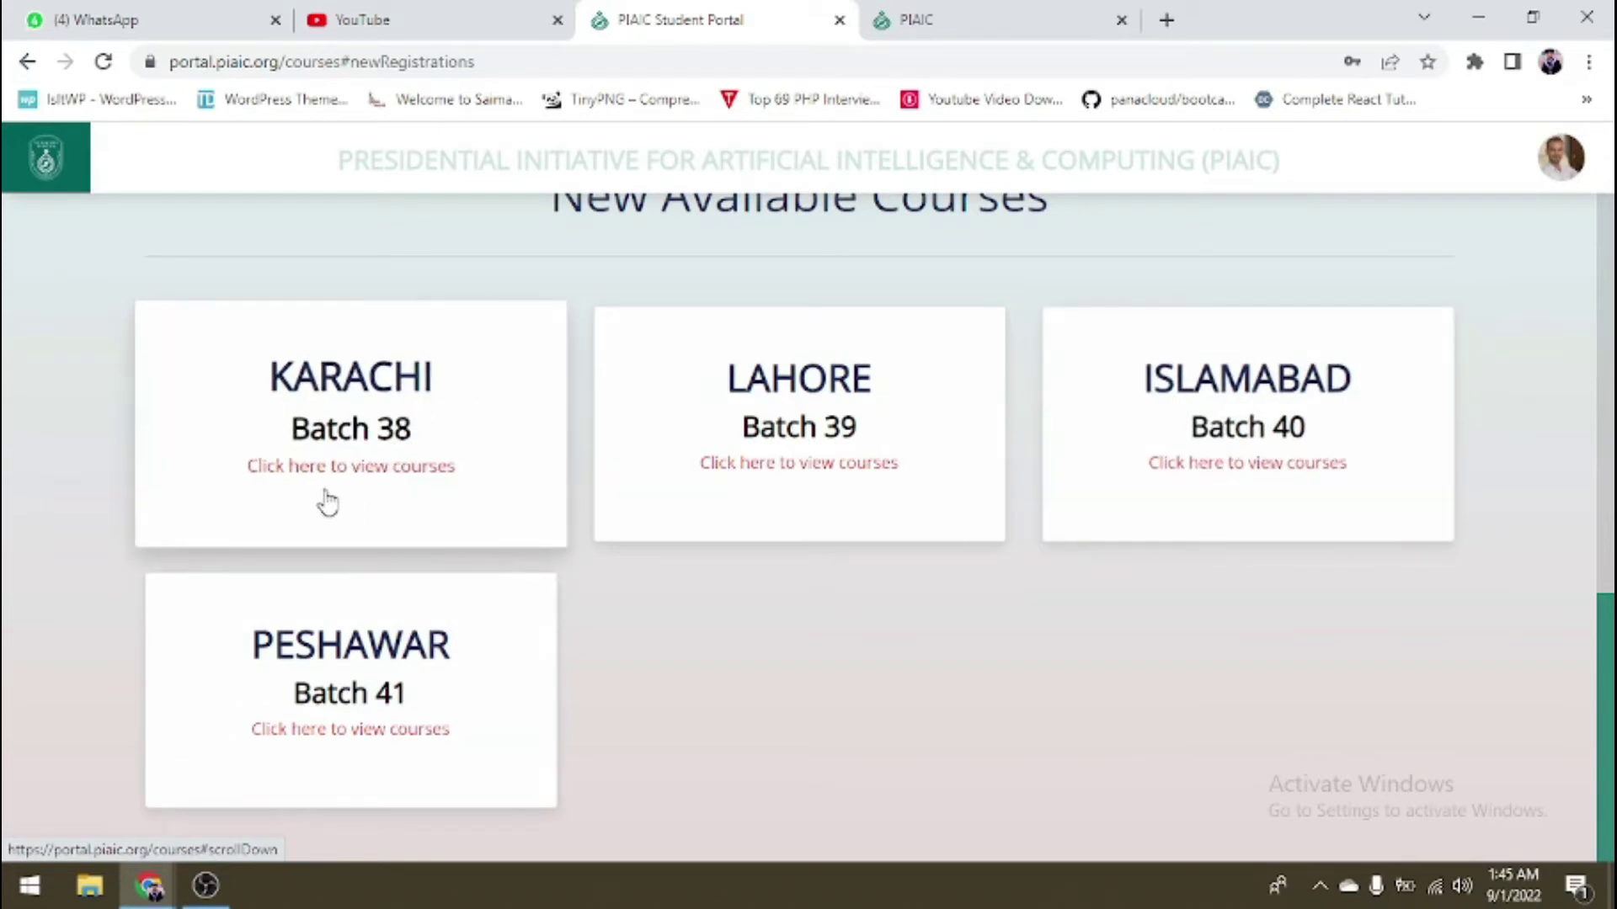
pyautogui.click(345, 416)
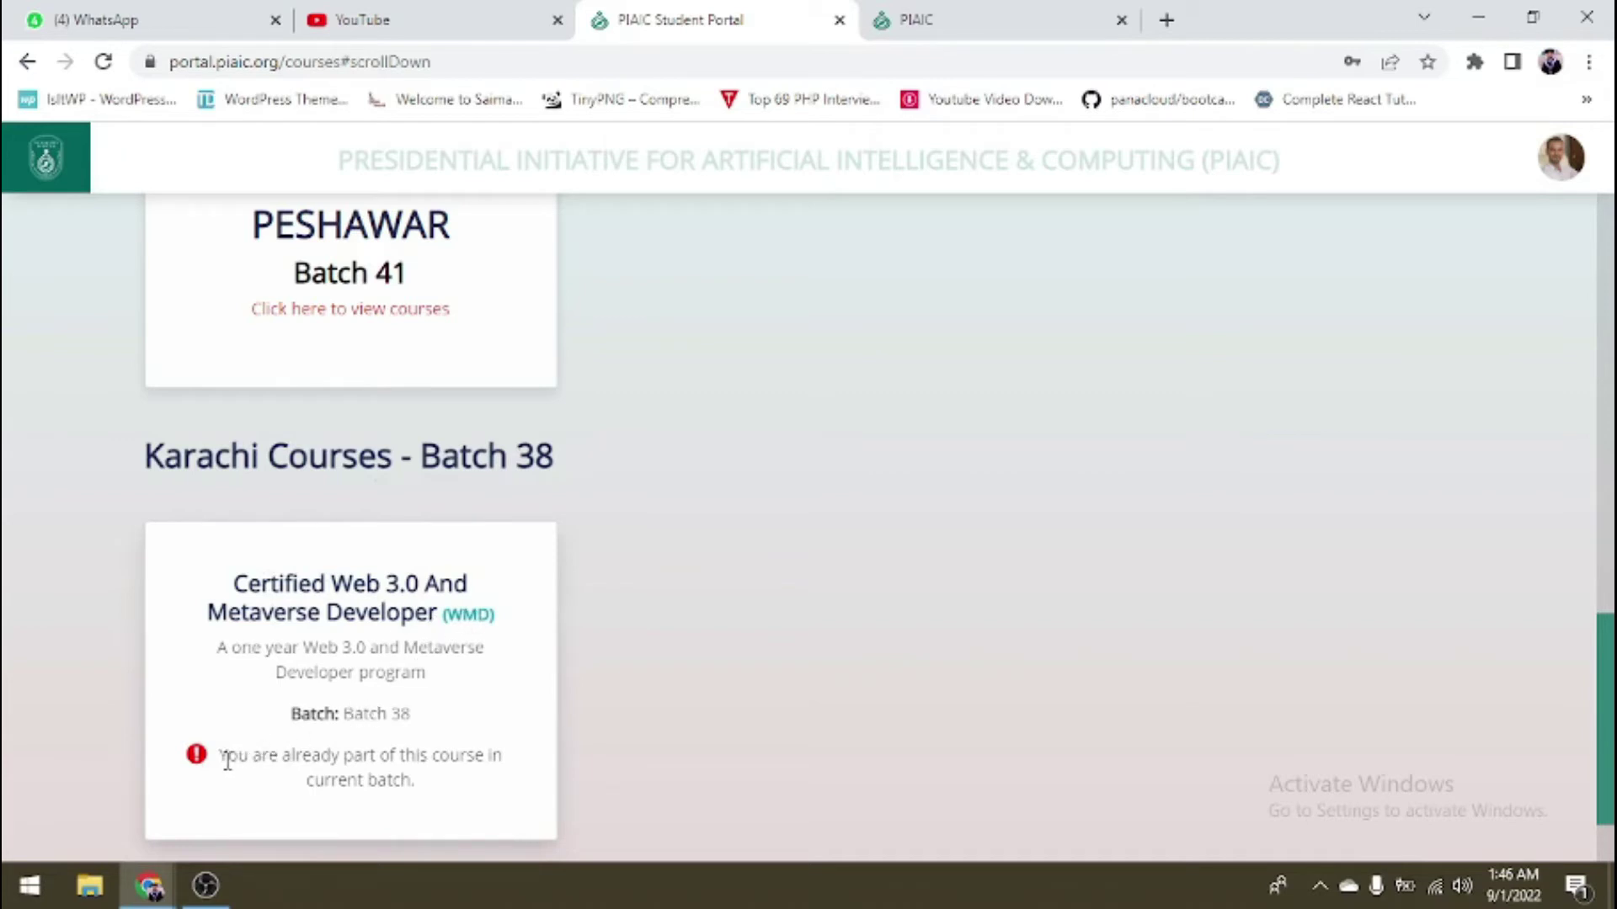
pyautogui.moveTo(227, 760); pyautogui.dragTo(447, 790)
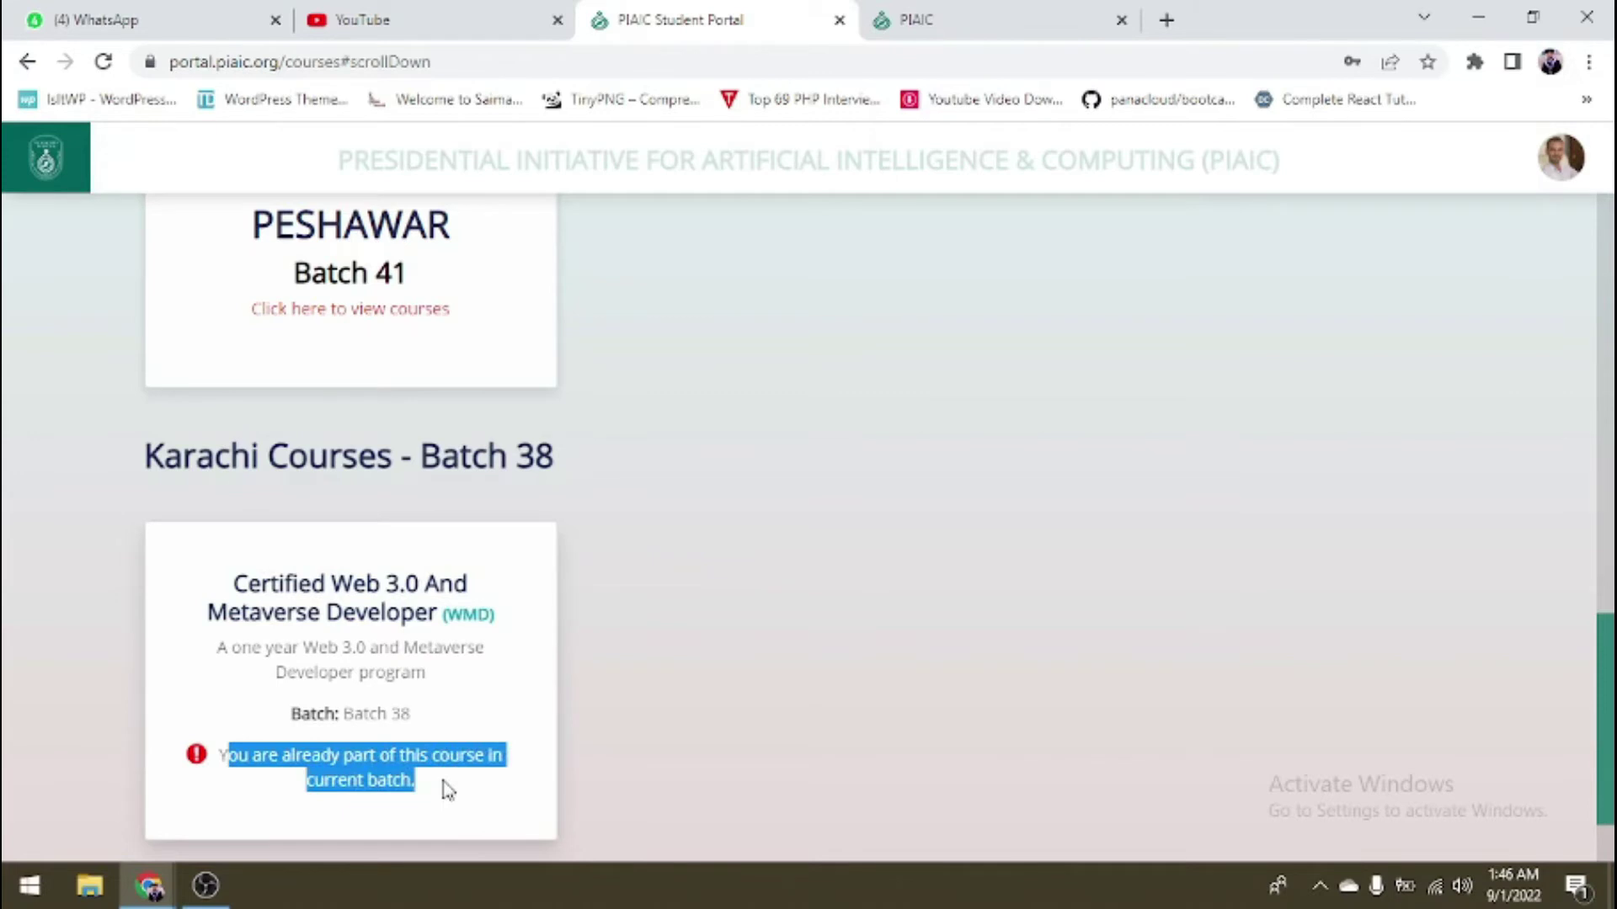
# - Open the portal of the enrolled Certified Web 3.0 and Metaverse Developer course and bring up its Quarter 1 payment voucher form
pyautogui.scroll(-1, 438, 782)
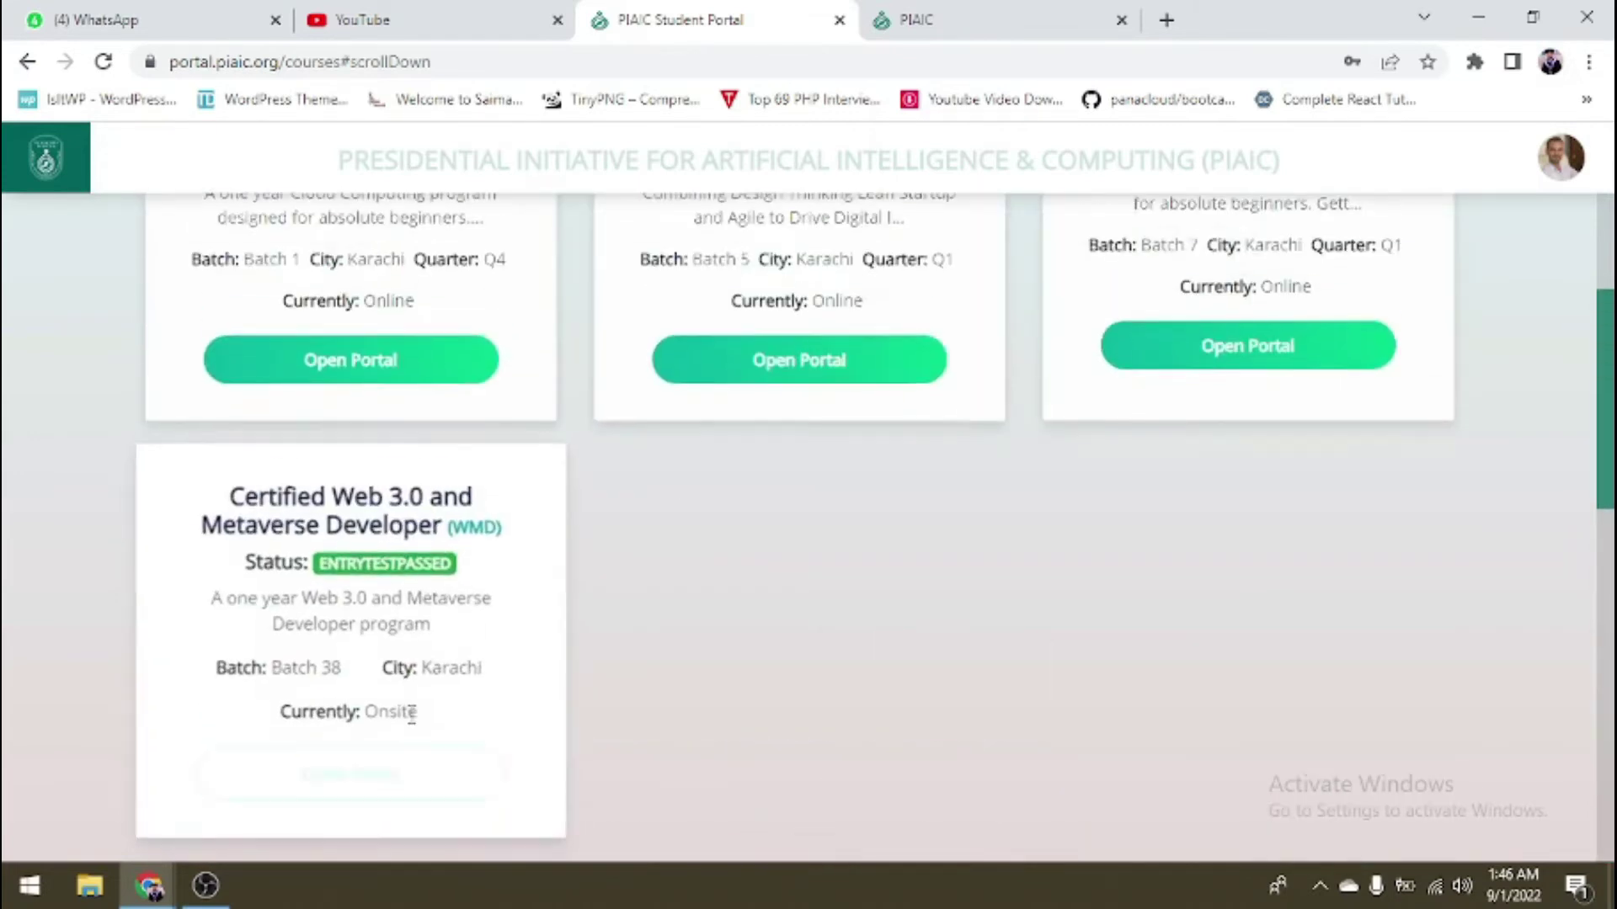
pyautogui.scroll(-2, 410, 714)
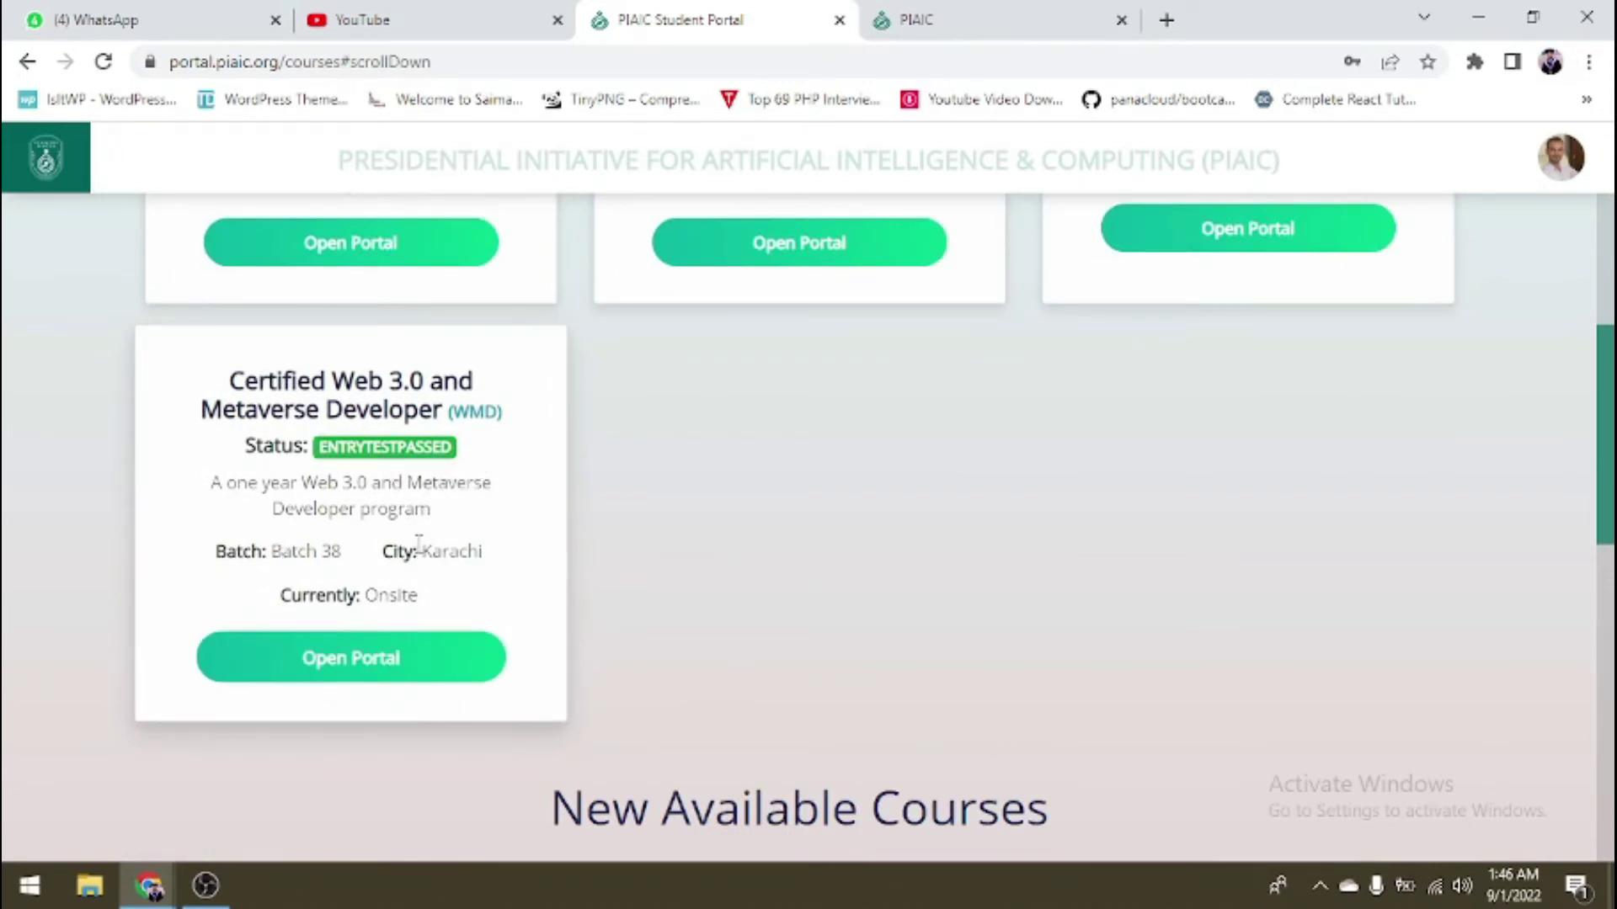
pyautogui.scroll(10, 419, 546)
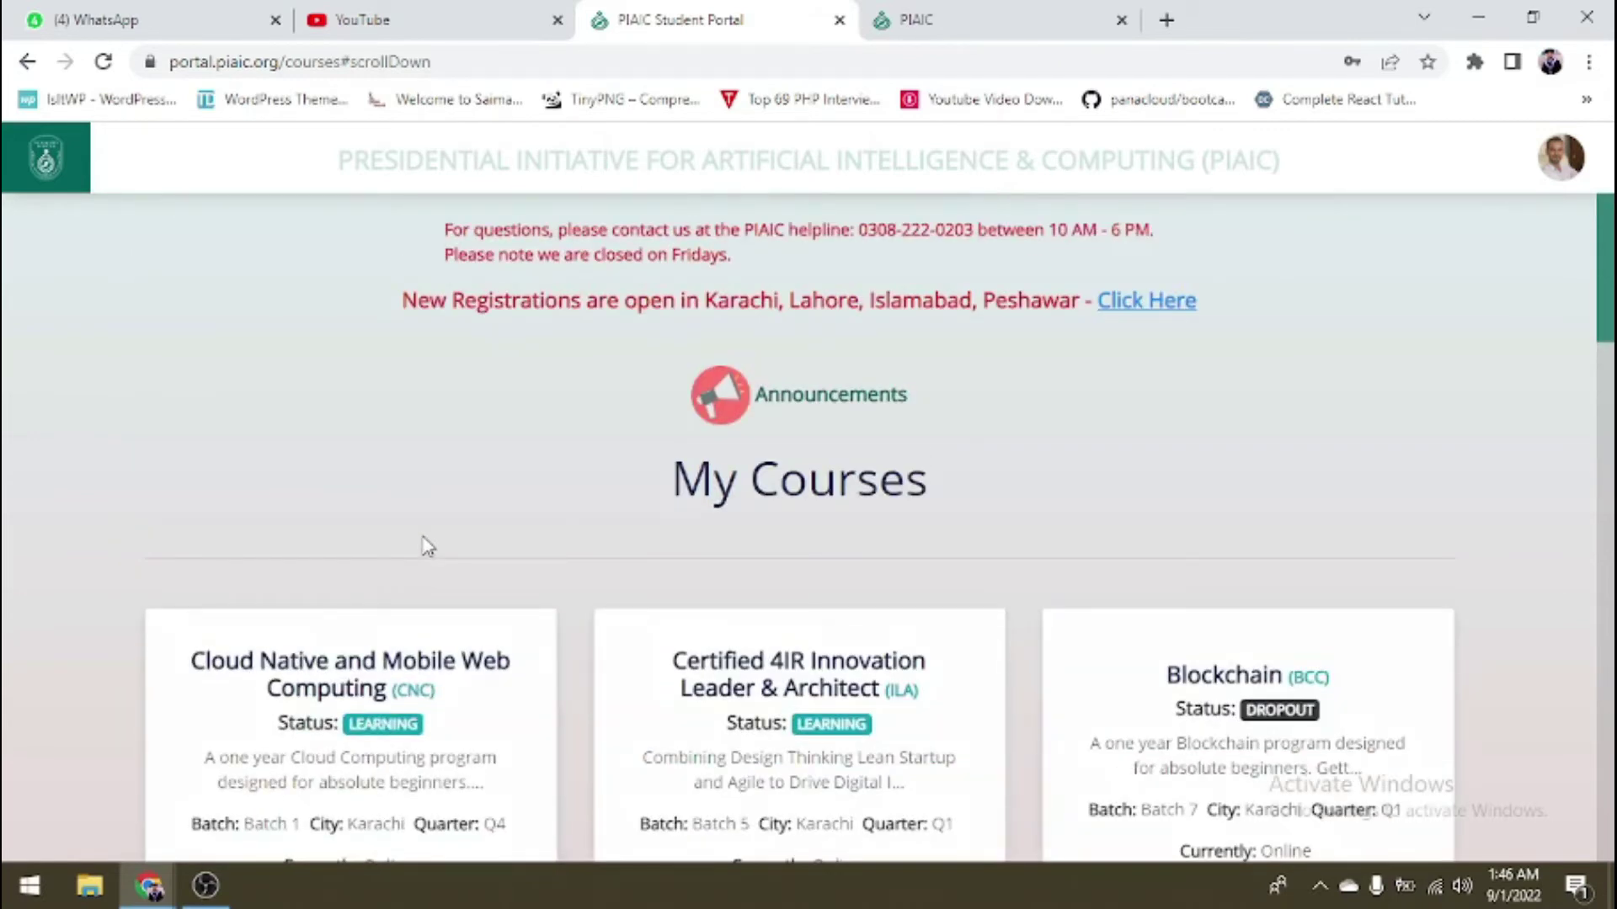
pyautogui.scroll(-10, 428, 545)
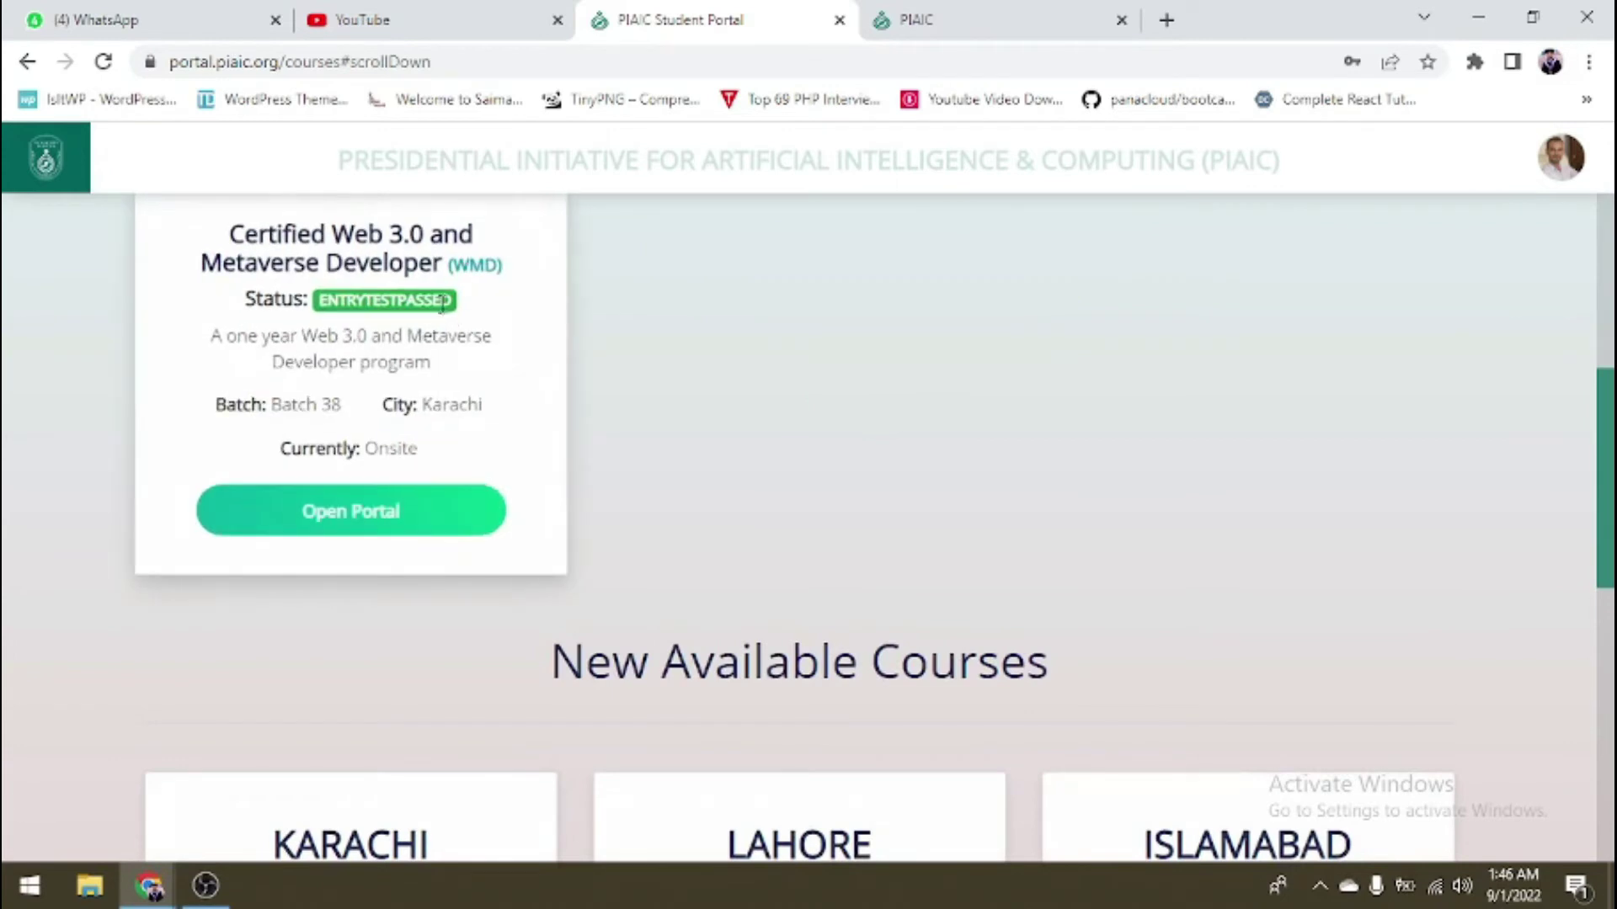
pyautogui.click(328, 530)
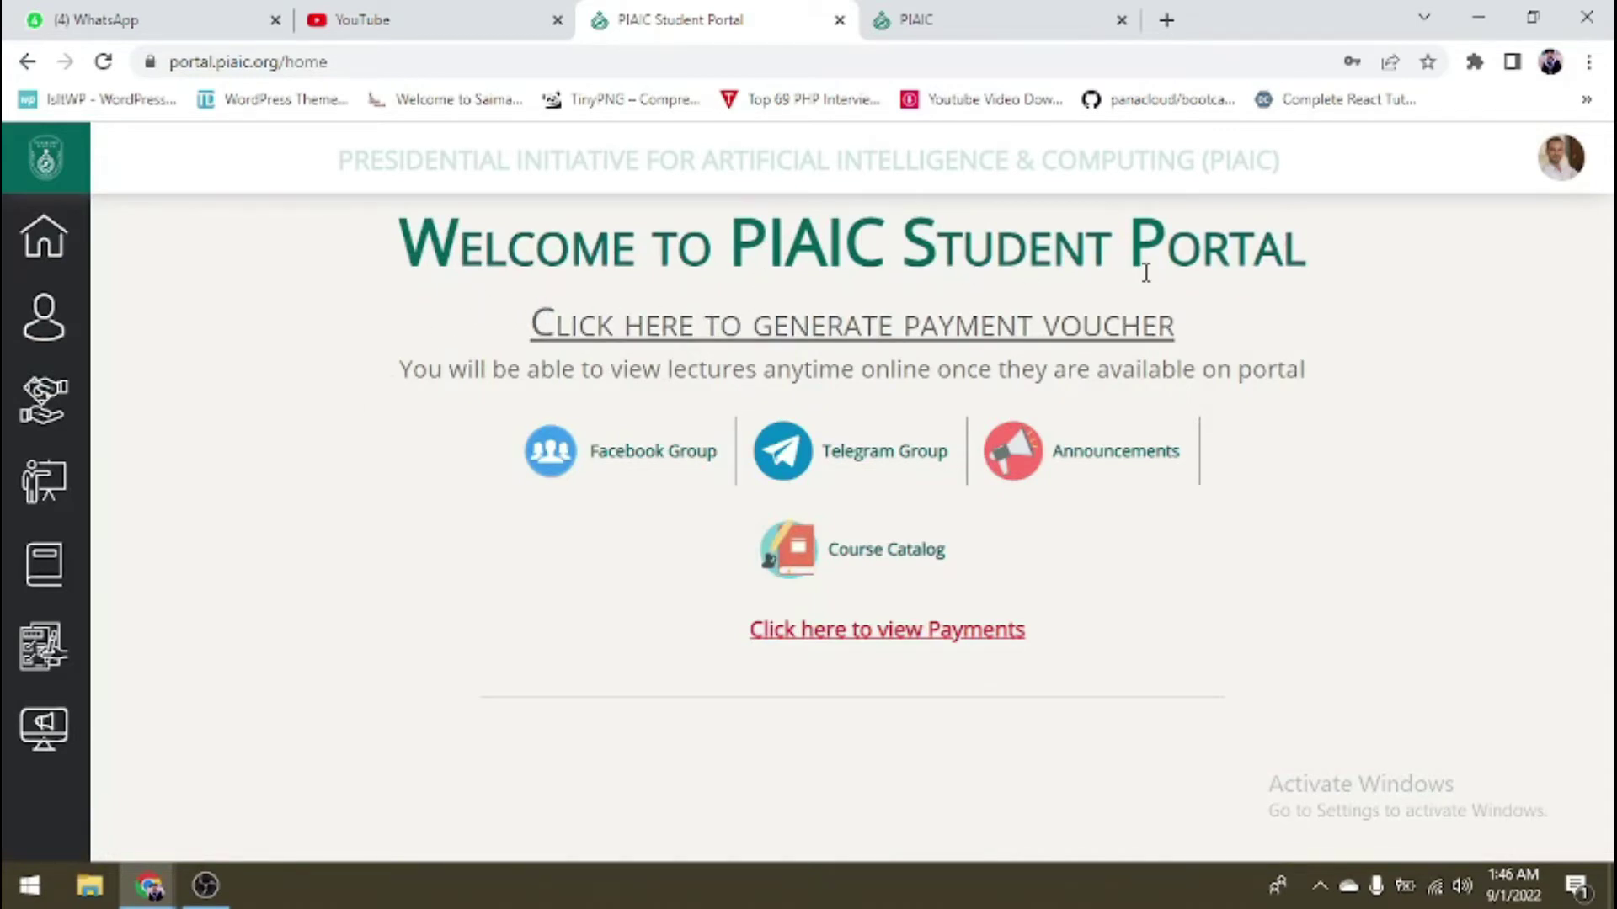
pyautogui.click(682, 341)
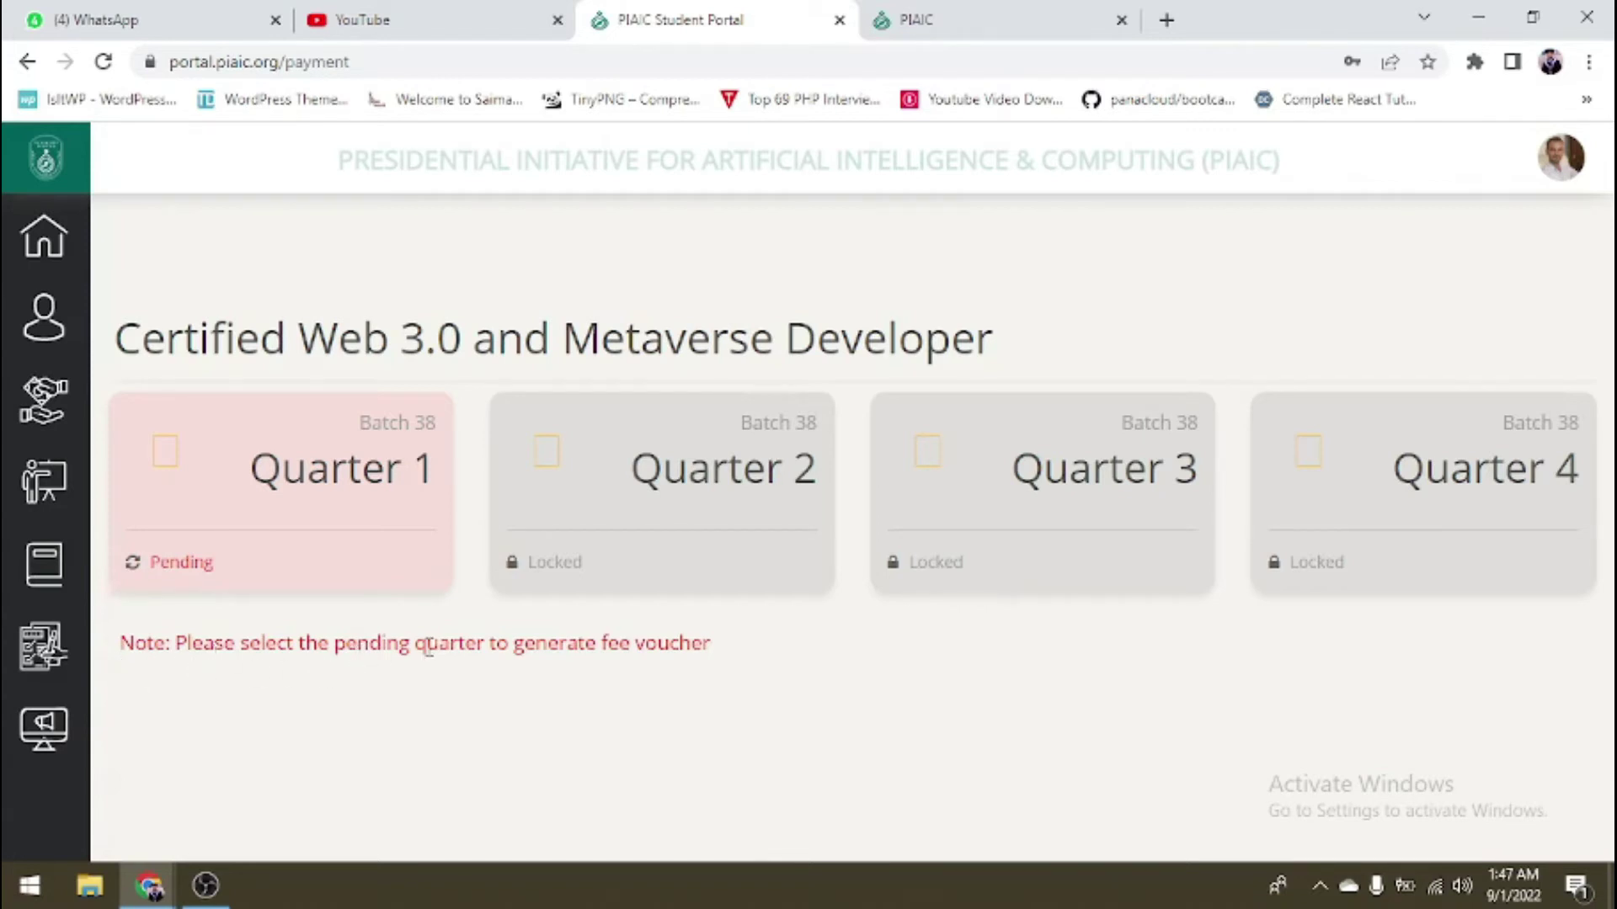
pyautogui.click(165, 459)
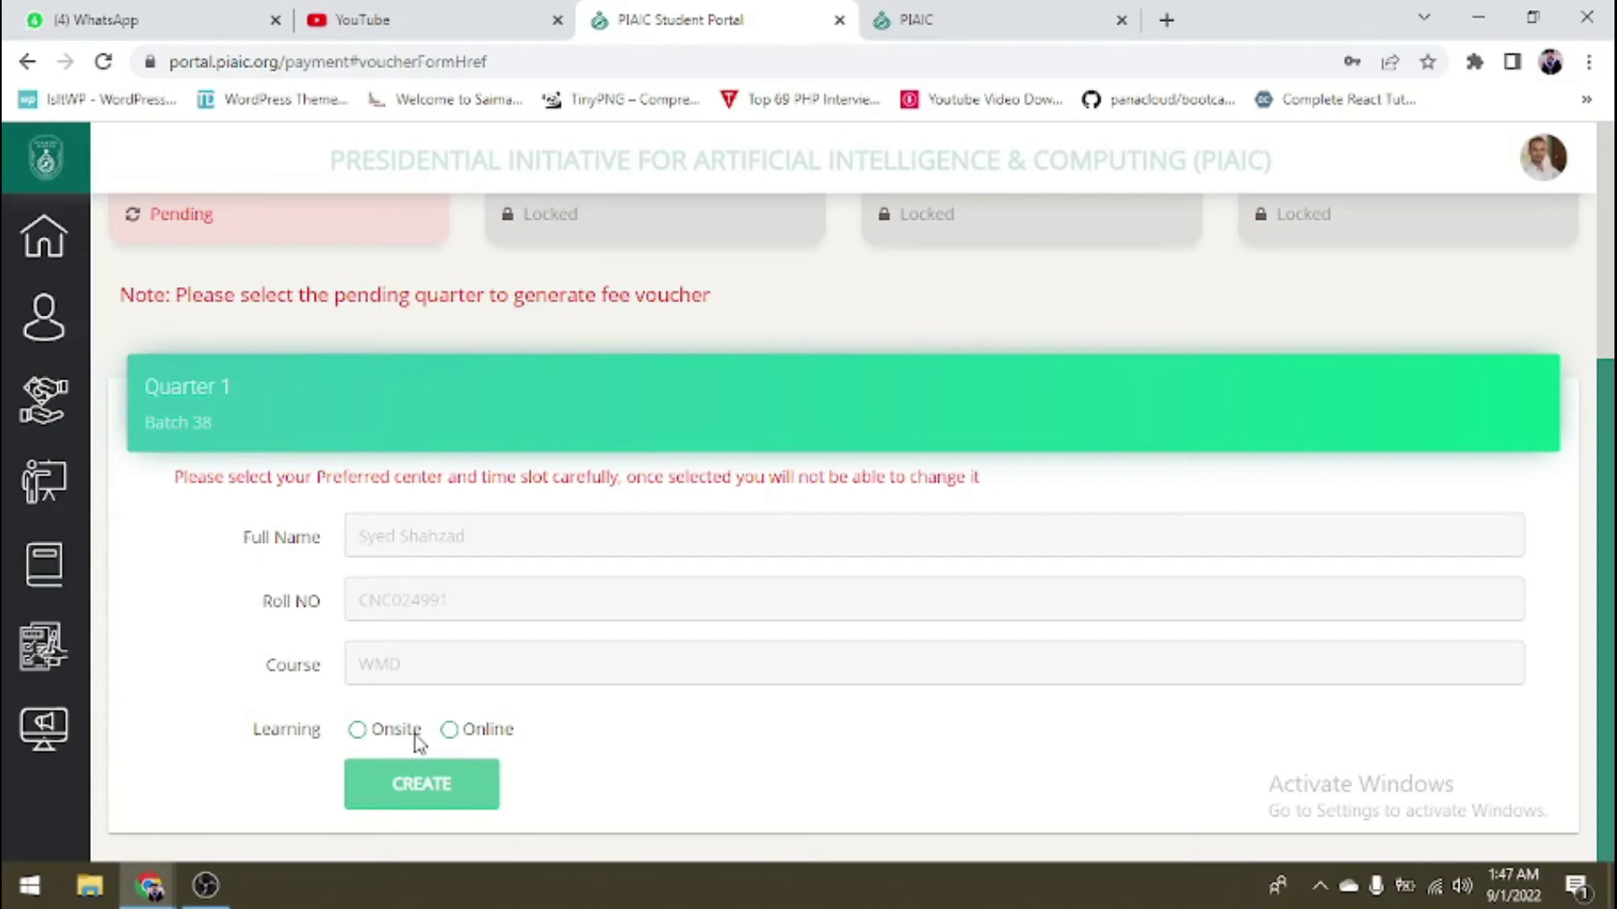
# - Set the Quarter 1 voucher's learning mode to Onsite and choose Bahria Auditorium | Karsaz as the center
pyautogui.click(470, 735)
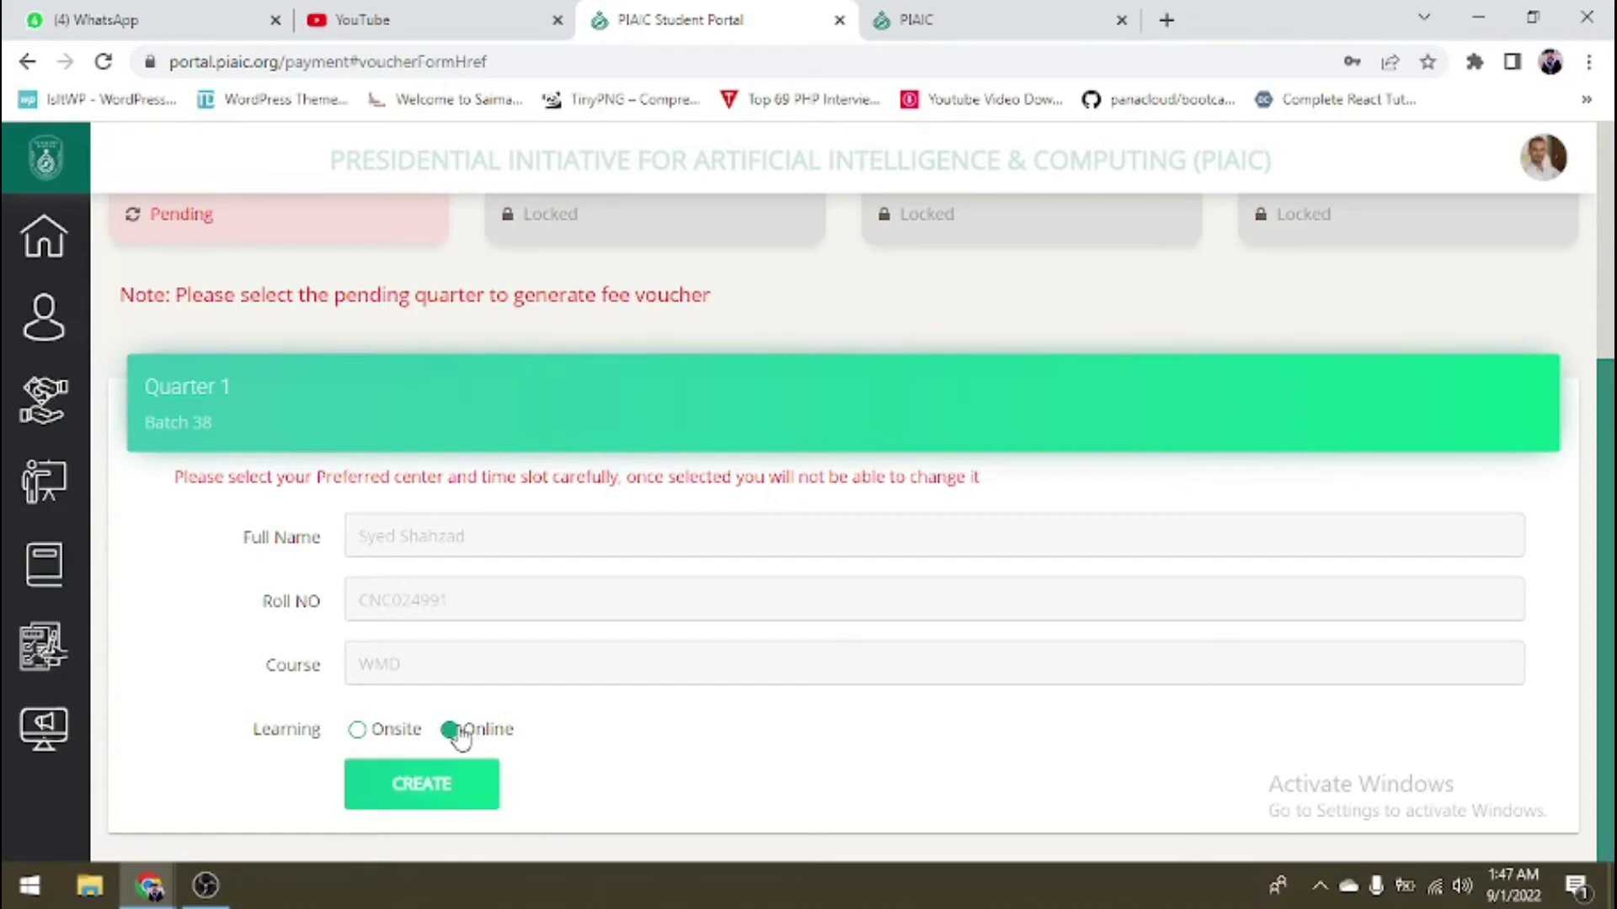
pyautogui.click(362, 734)
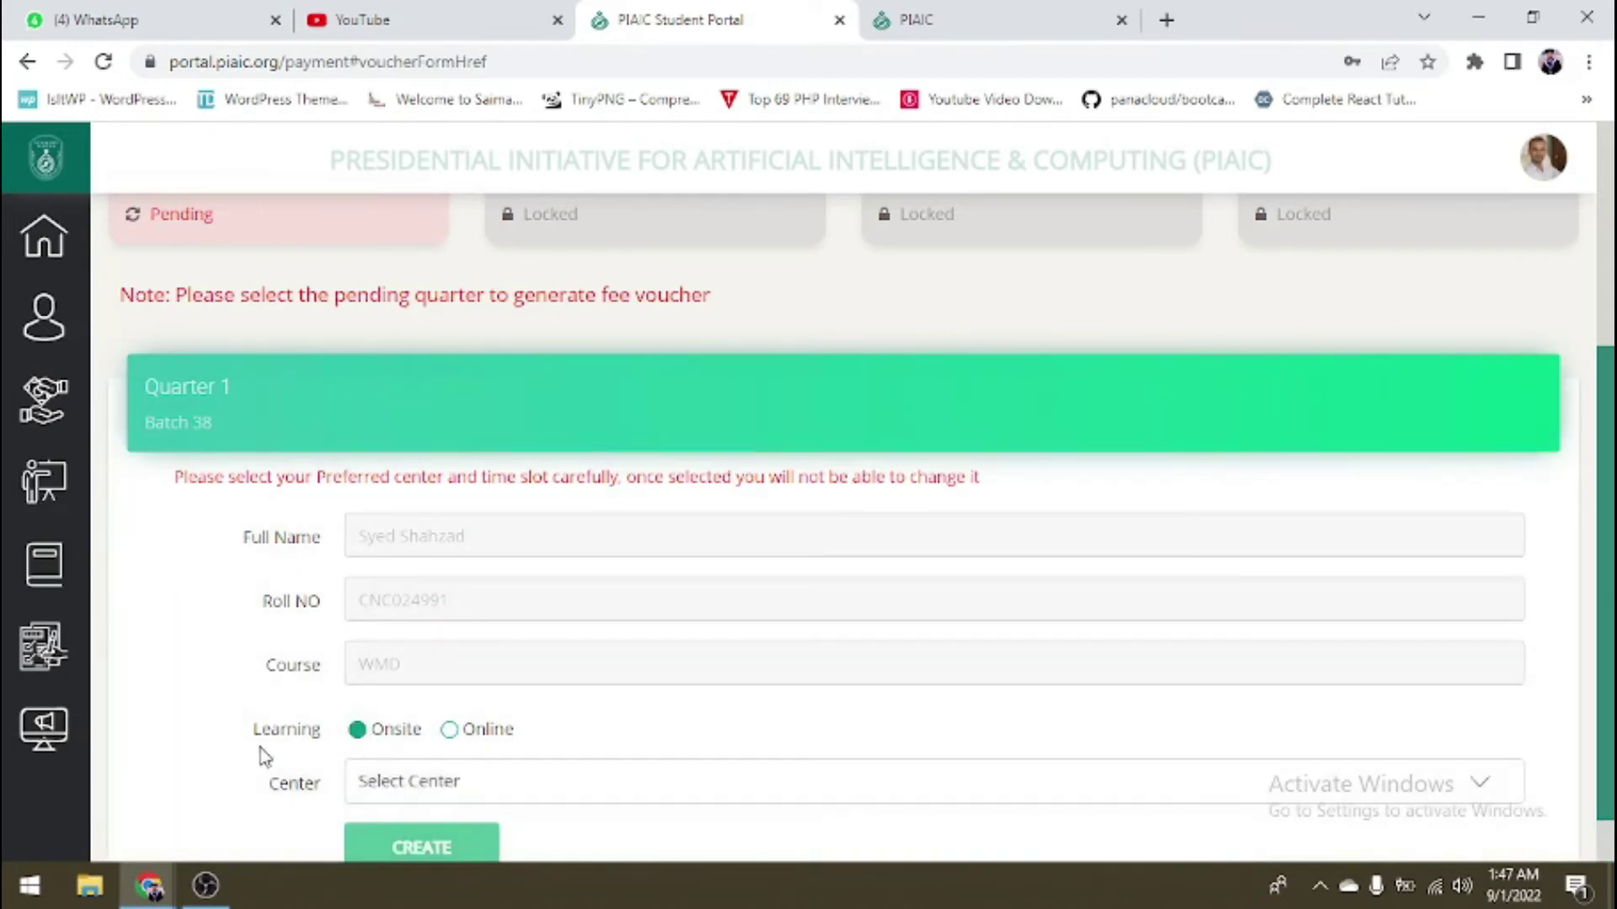
pyautogui.scroll(-1, 201, 694)
pyautogui.scroll(-1, 205, 704)
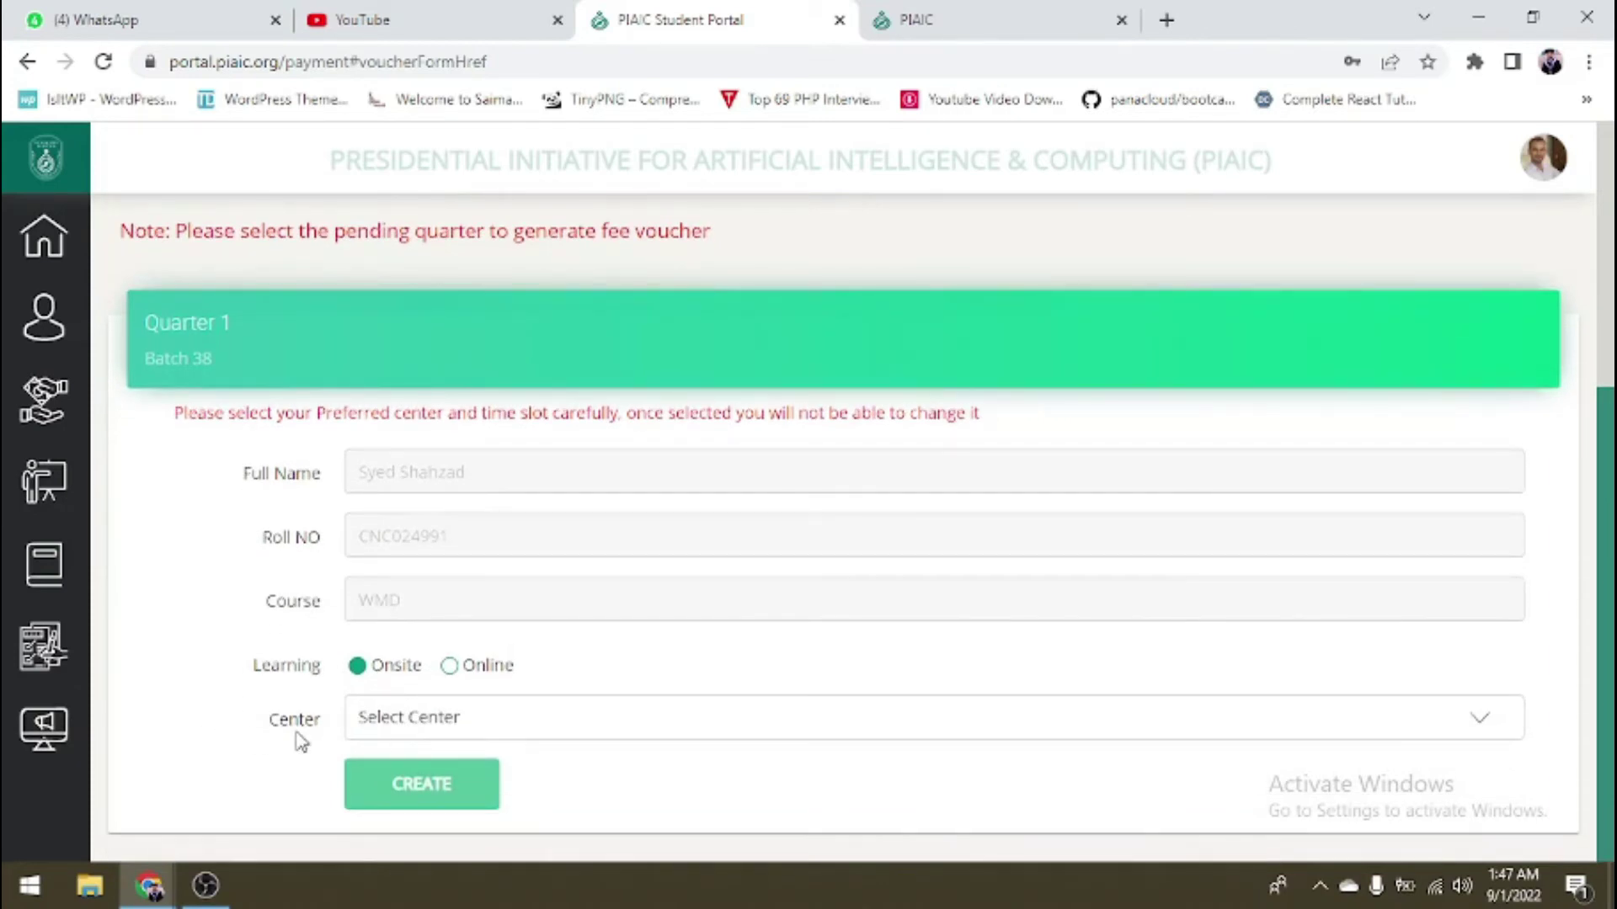
pyautogui.click(395, 724)
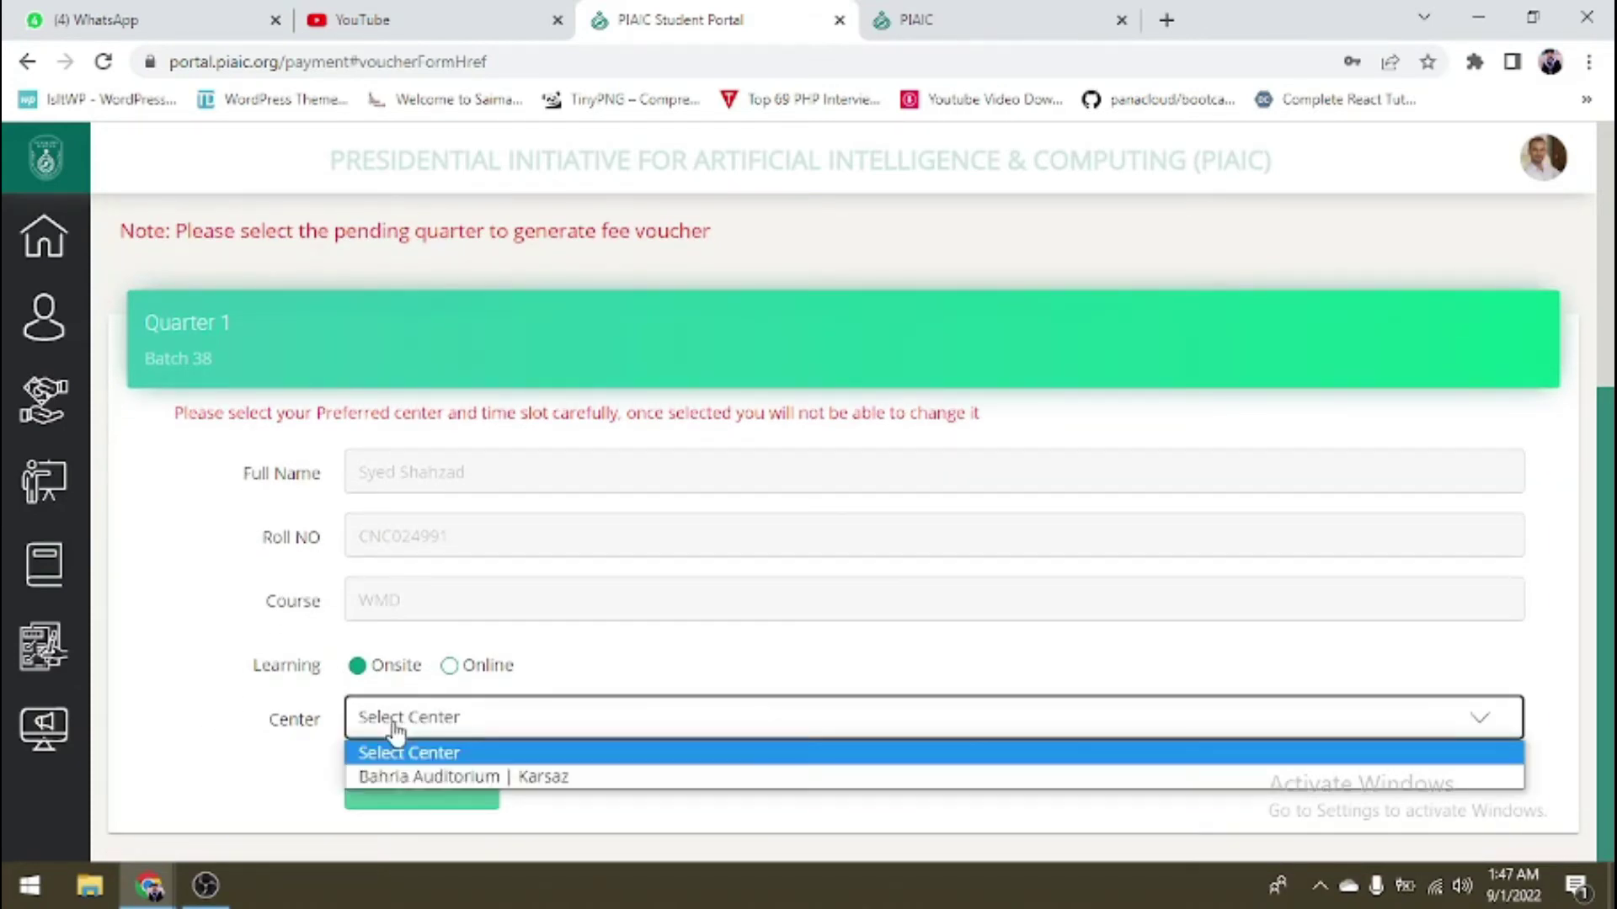
pyautogui.click(412, 776)
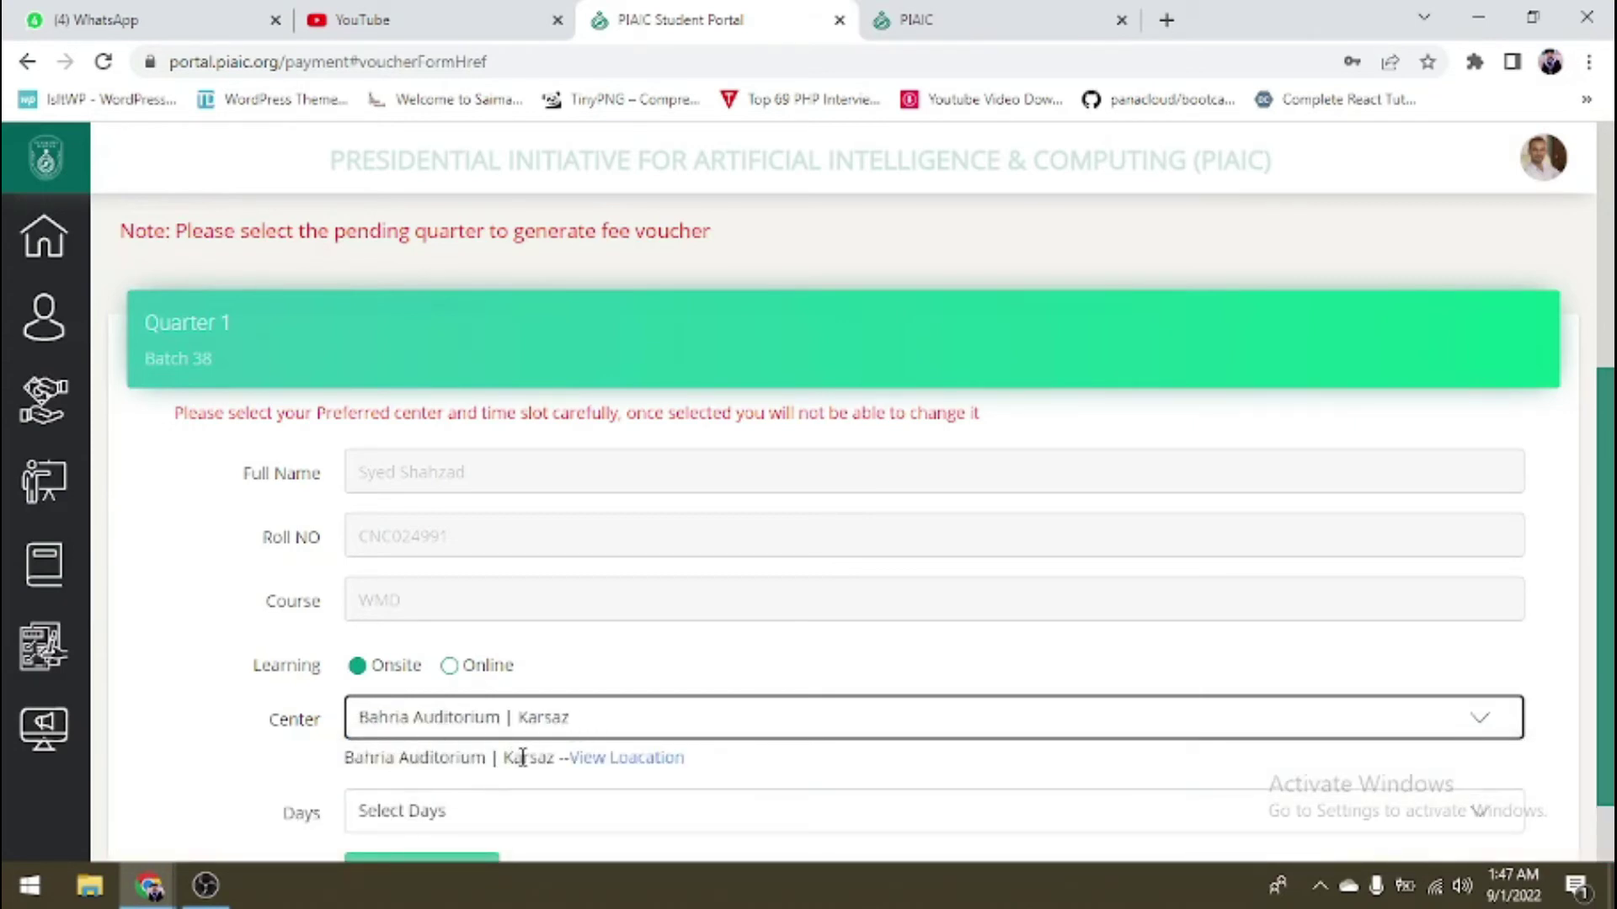
# - View the Bahria Auditorium center's location on Google Maps and return to the voucher form
pyautogui.click(613, 761)
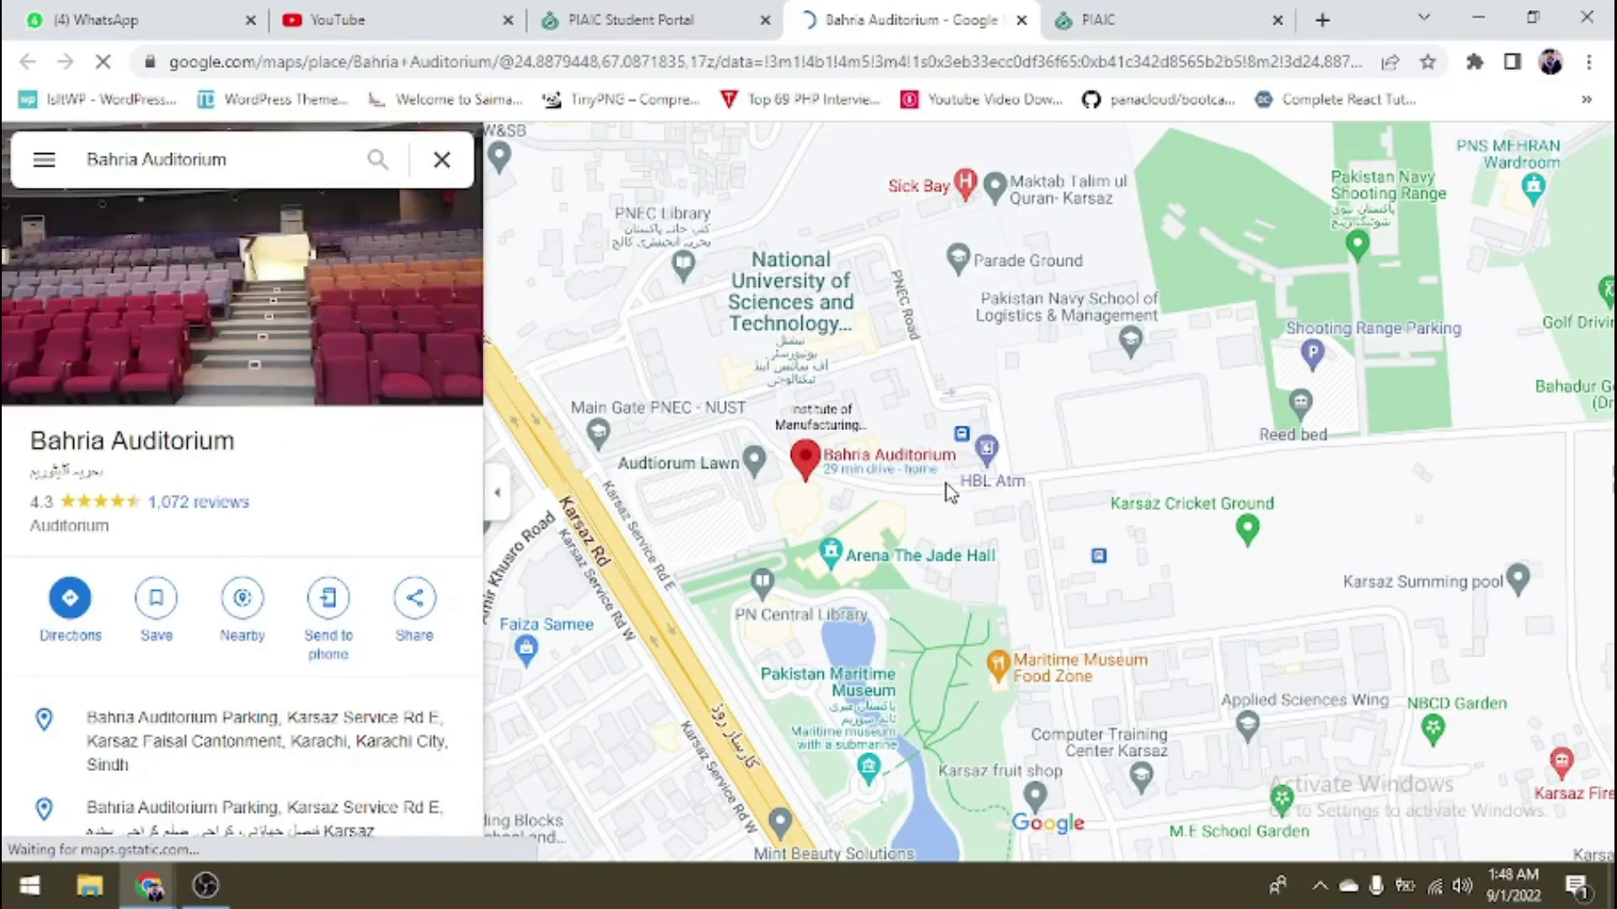
pyautogui.click(623, 29)
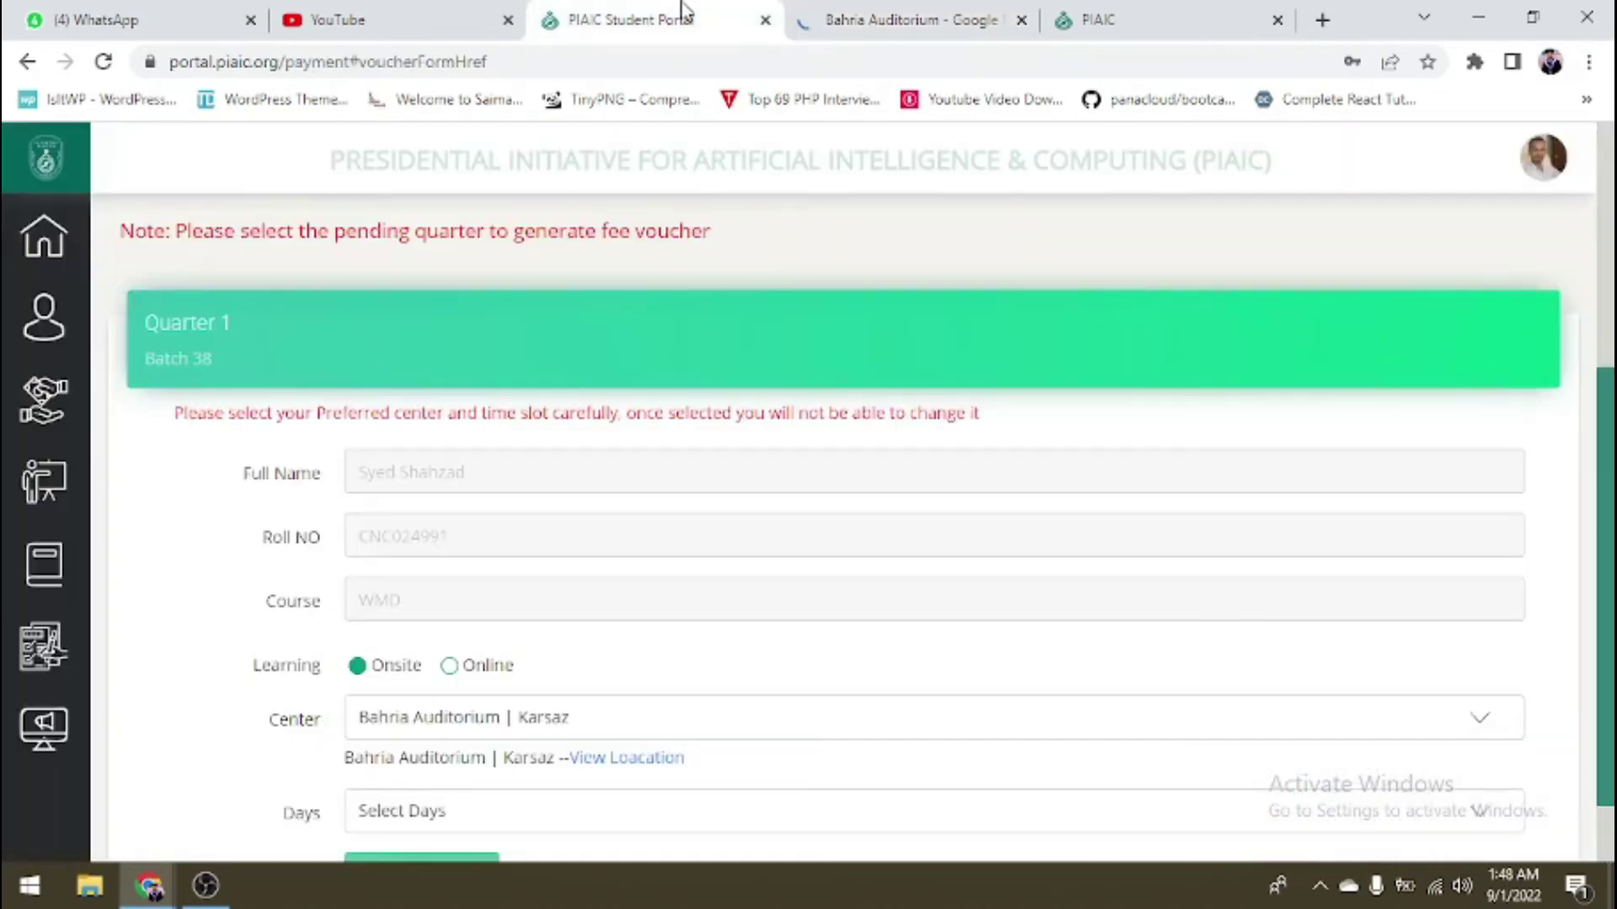
# - Select Tuesday with the 06:00 PM To 10:00 PM timing and check the remaining seats
pyautogui.scroll(-1, 271, 652)
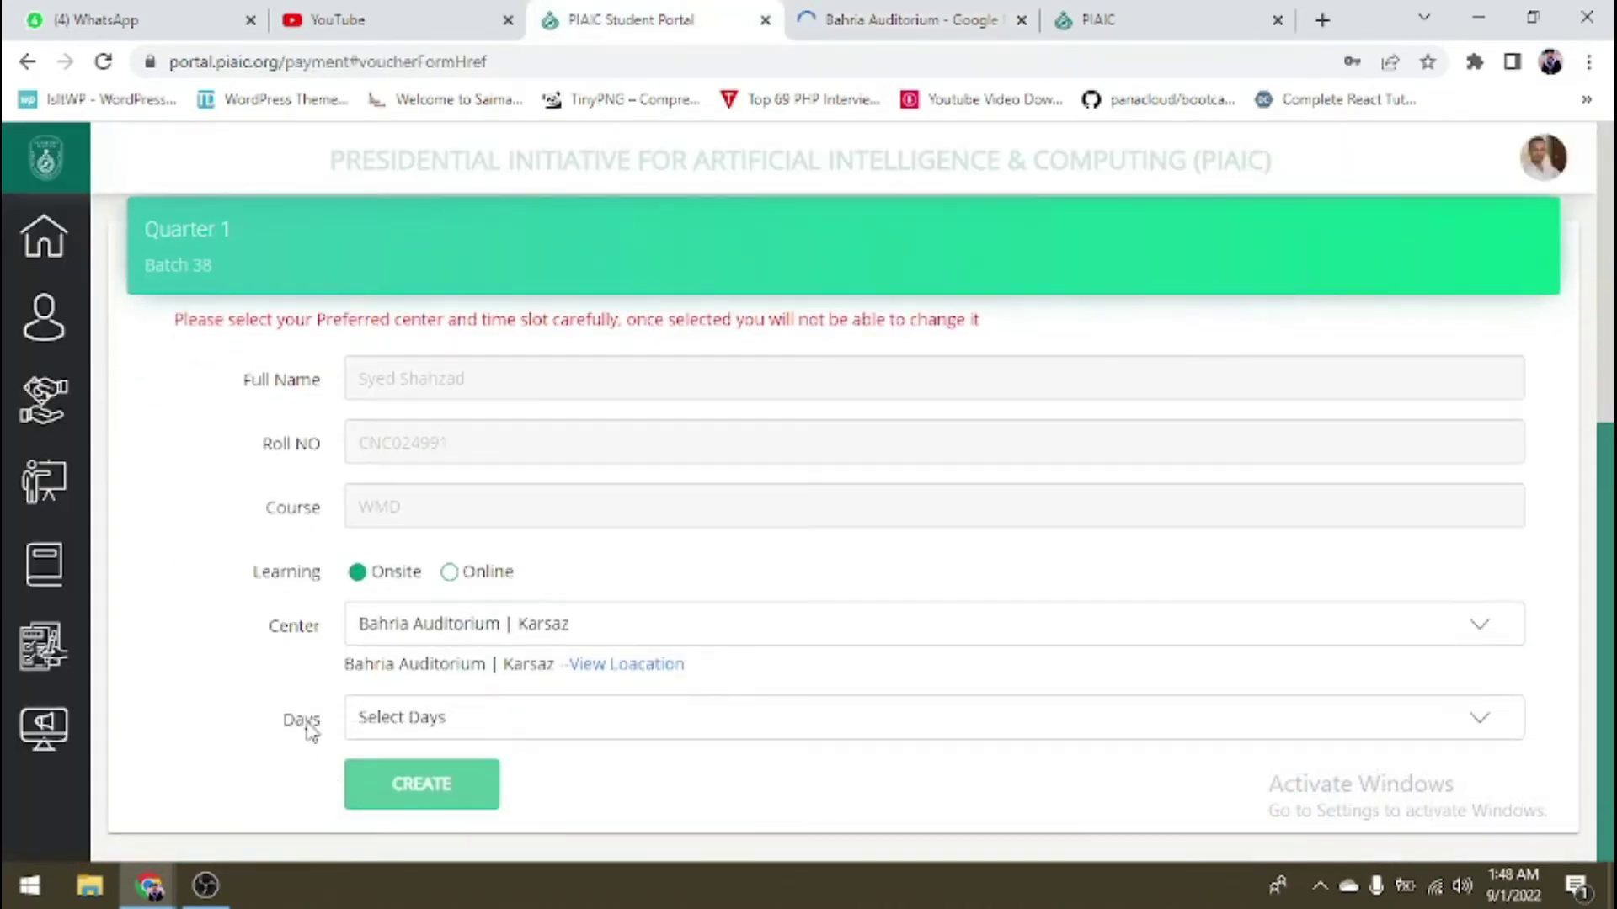
pyautogui.click(435, 736)
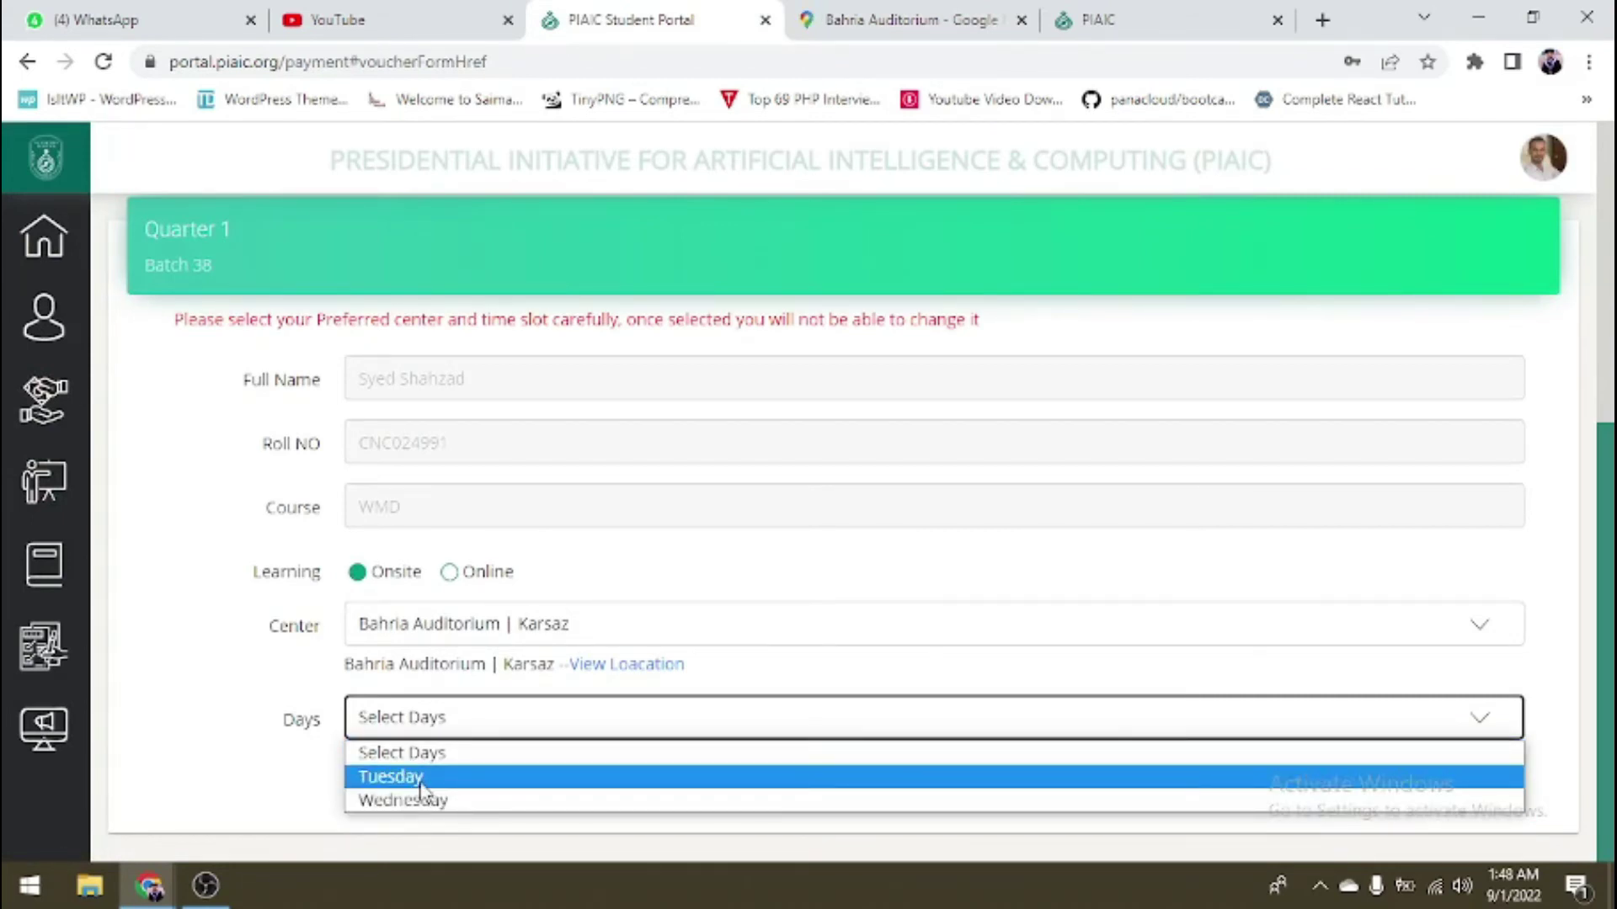
pyautogui.click(421, 777)
pyautogui.scroll(-1, 251, 699)
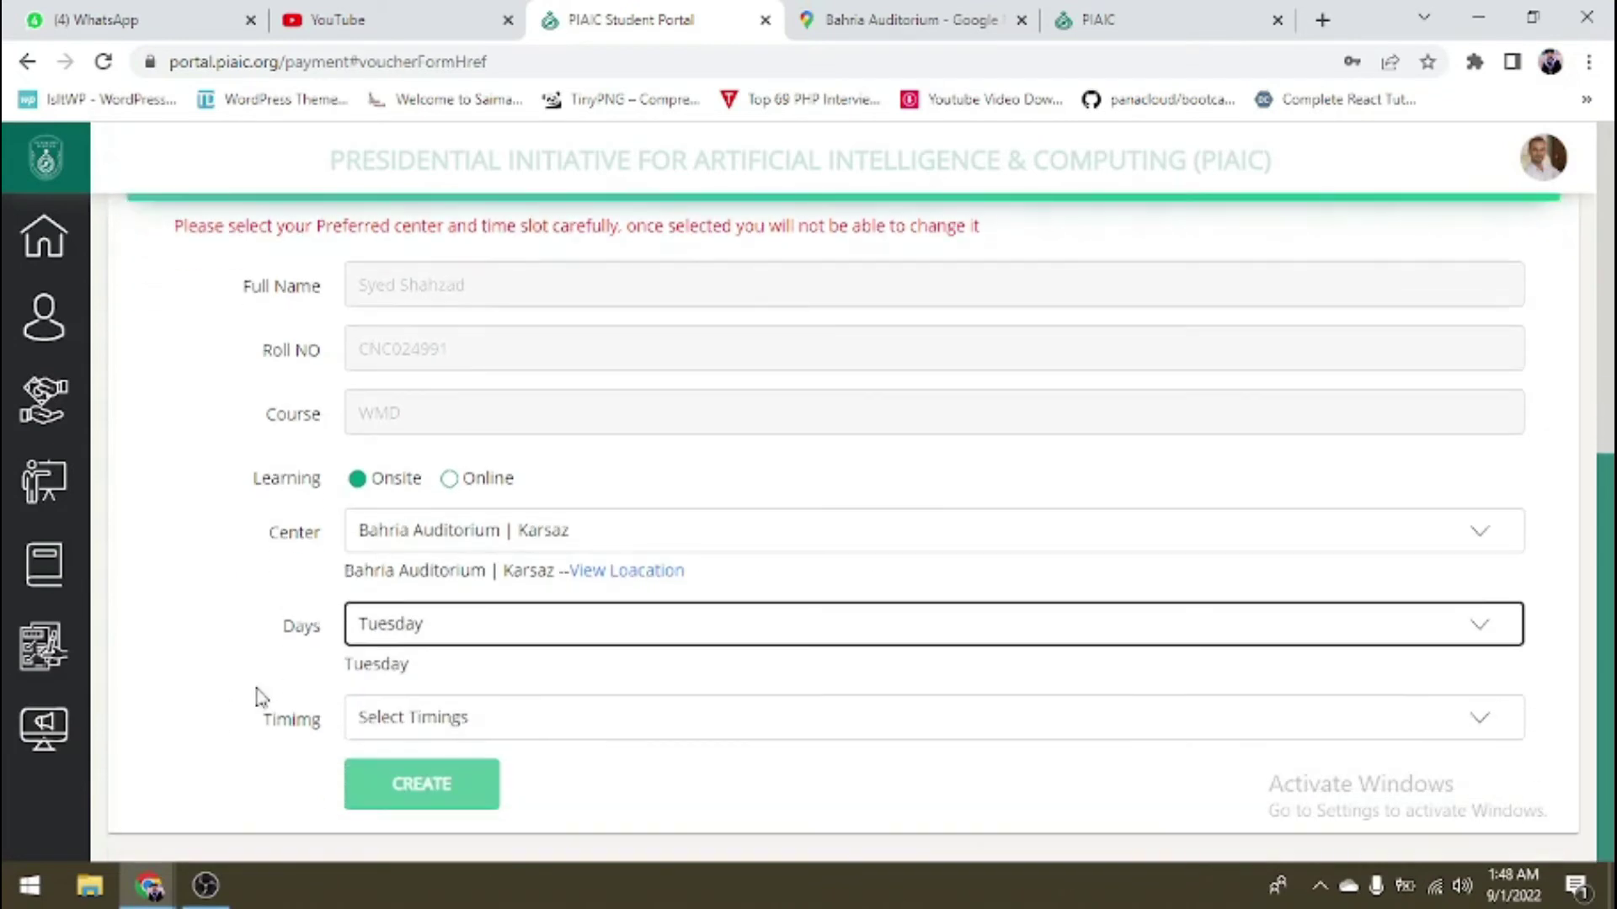
pyautogui.click(419, 724)
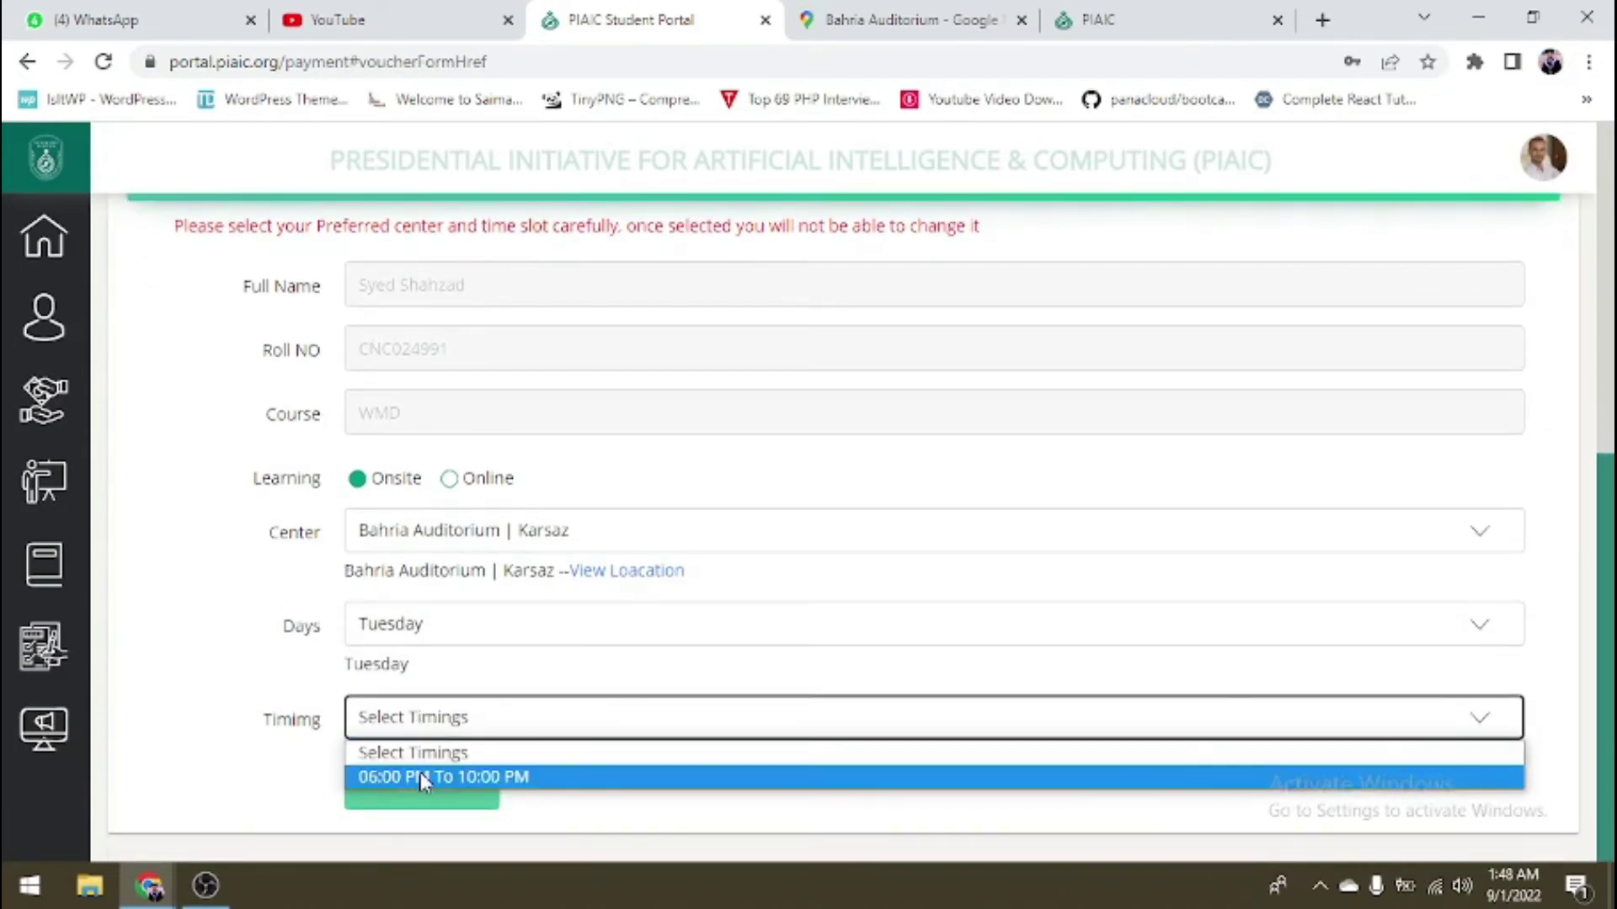
pyautogui.click(422, 776)
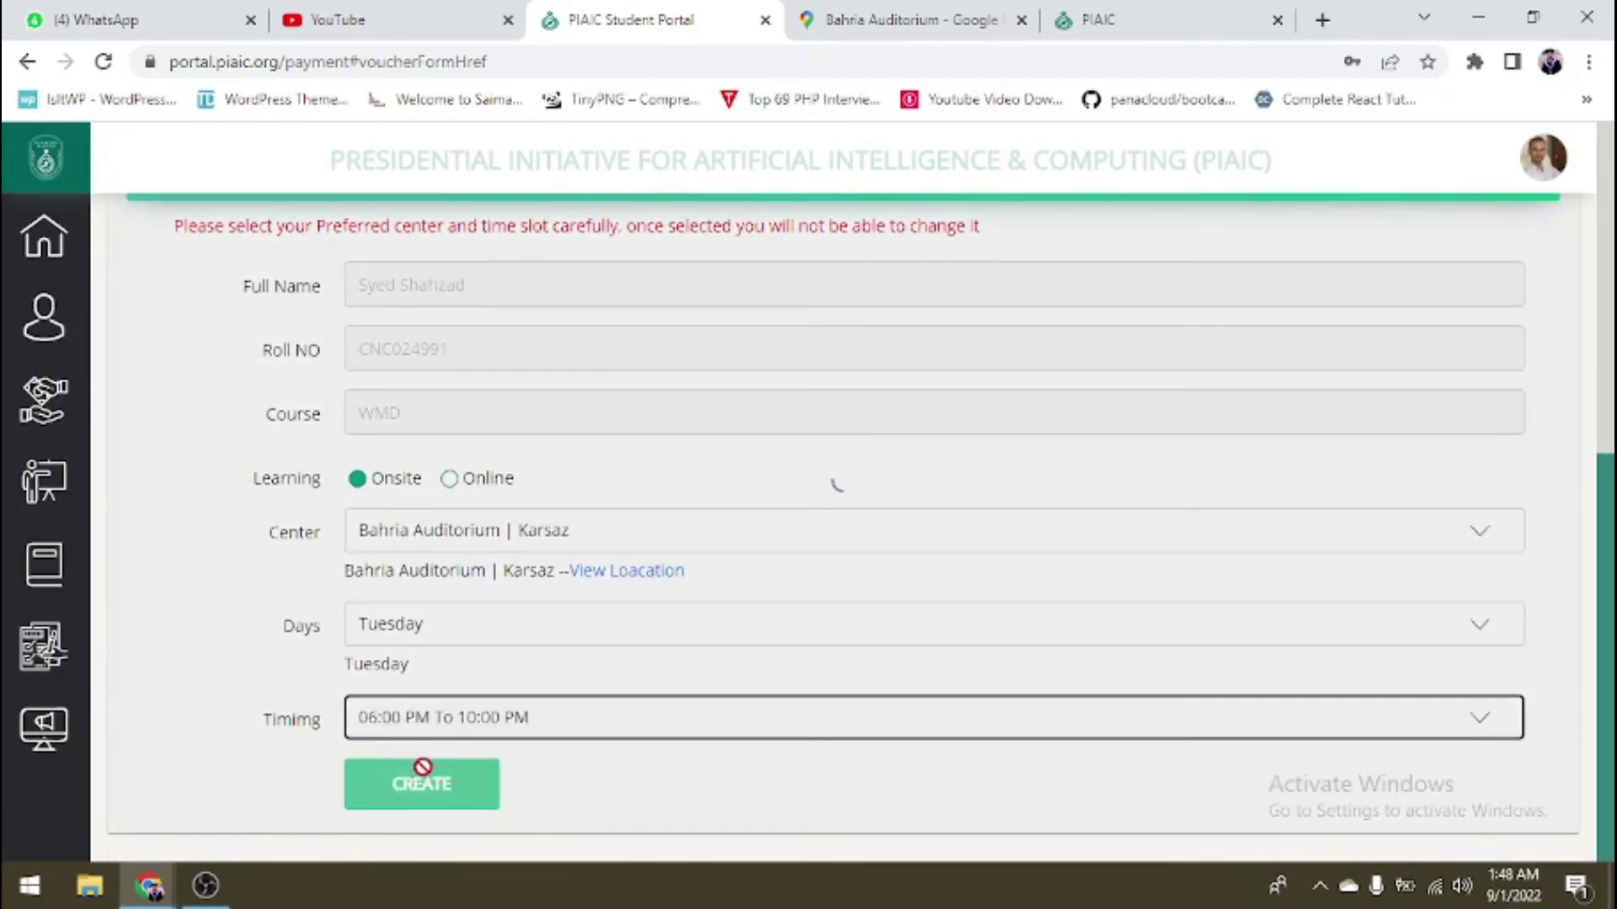
pyautogui.scroll(-1, 357, 661)
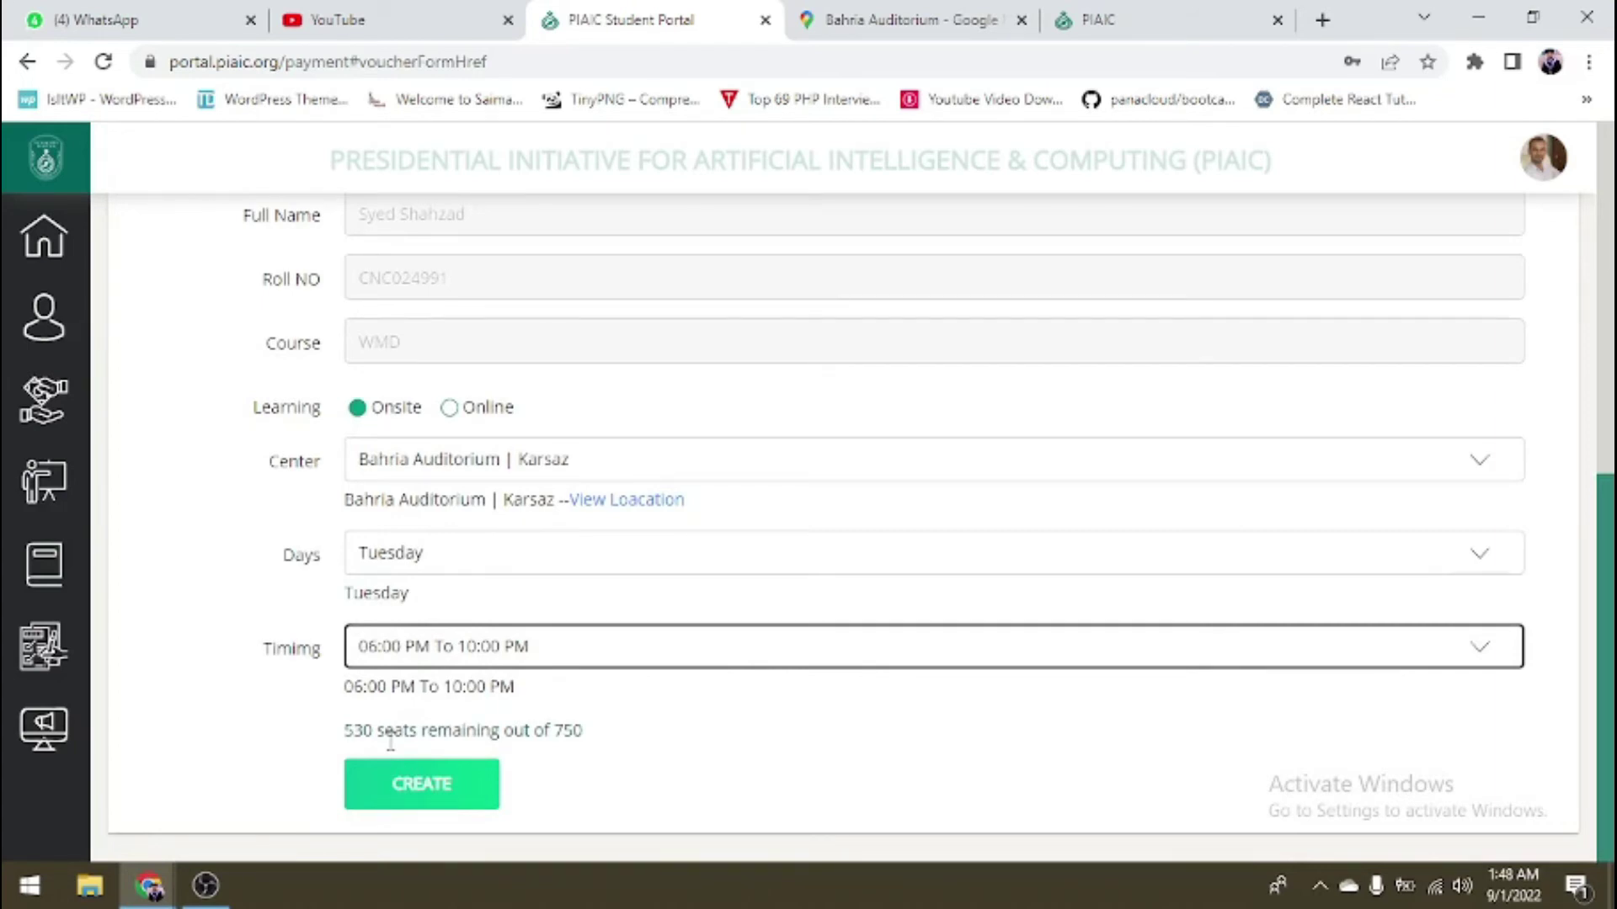
# - Change the class day to Wednesday with the 06:00 PM To 10:00 PM timing, and create the voucher, agreeing to the center selection
pyautogui.click(397, 564)
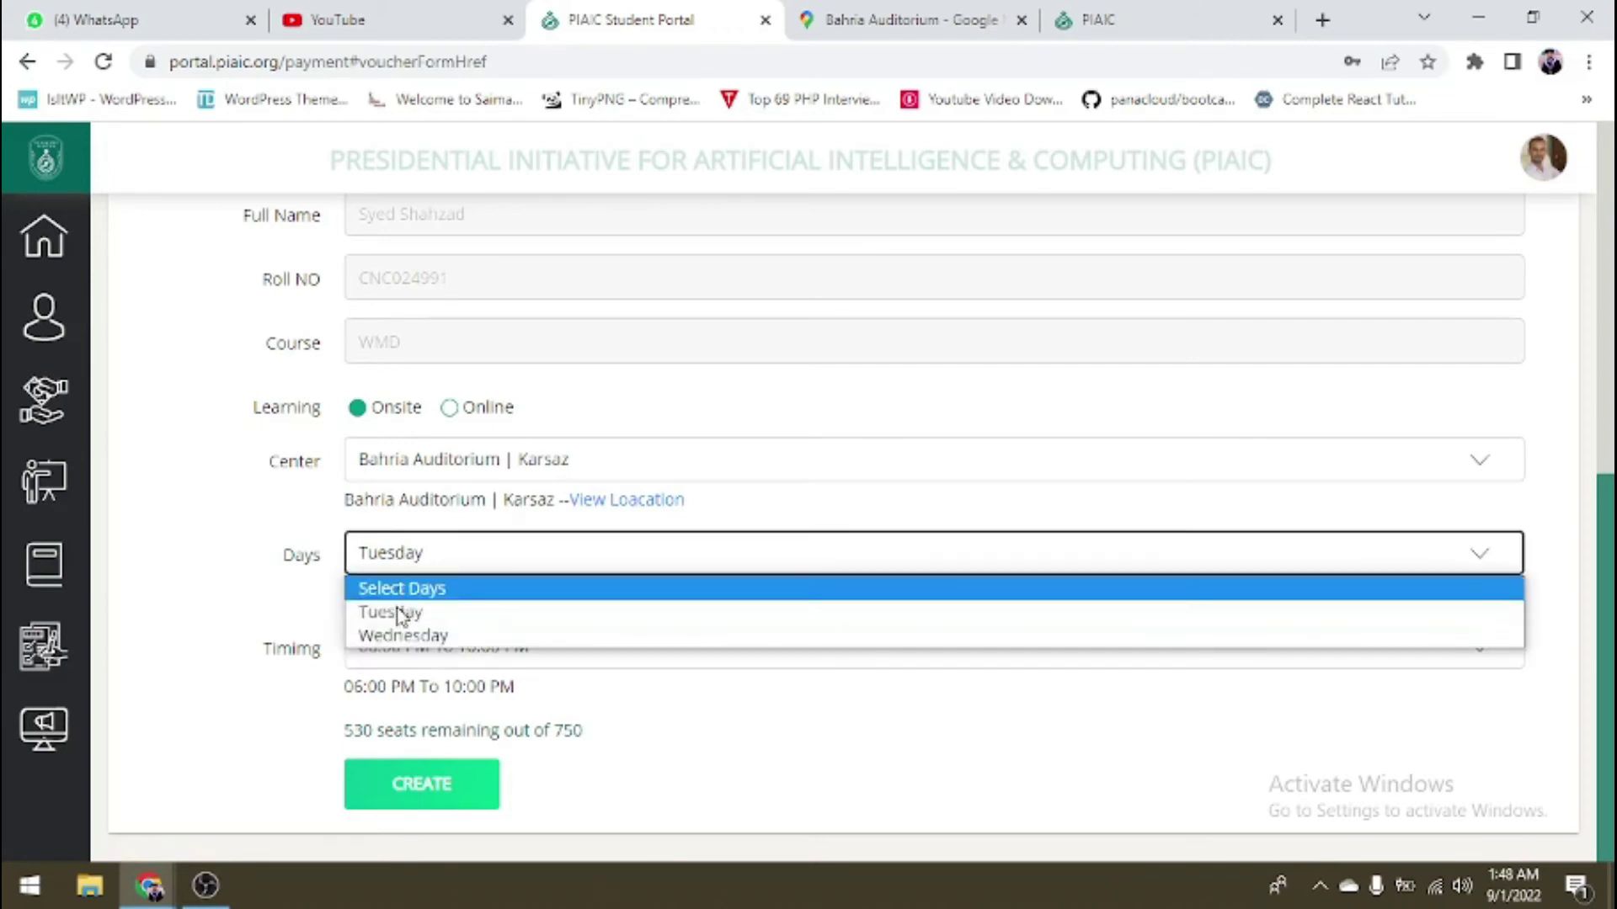
pyautogui.click(397, 633)
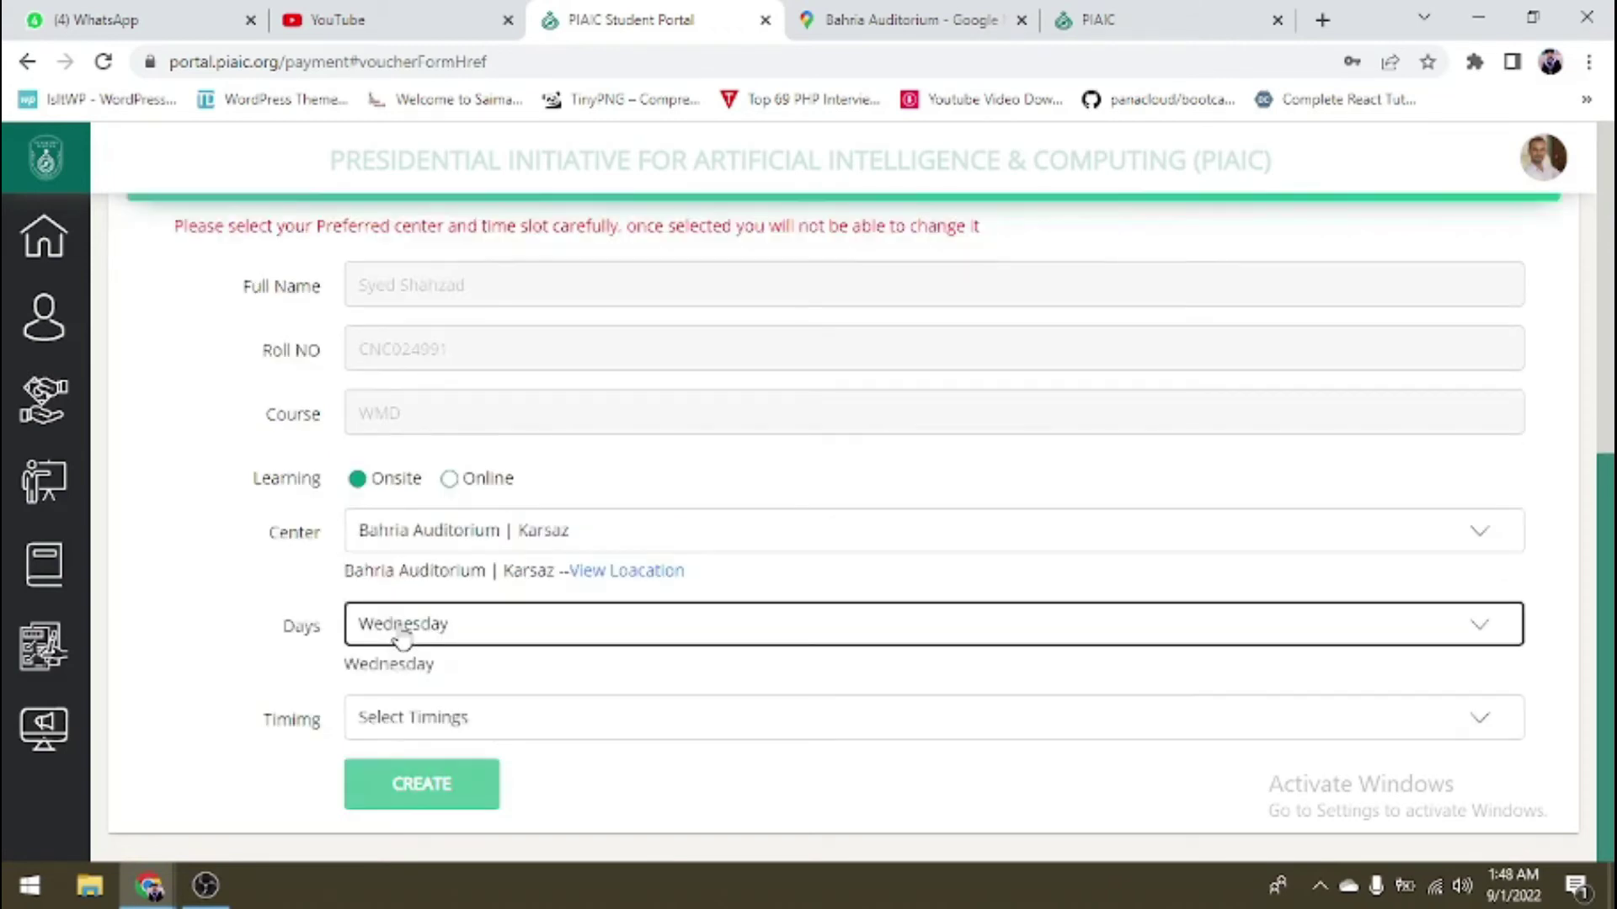
pyautogui.click(401, 722)
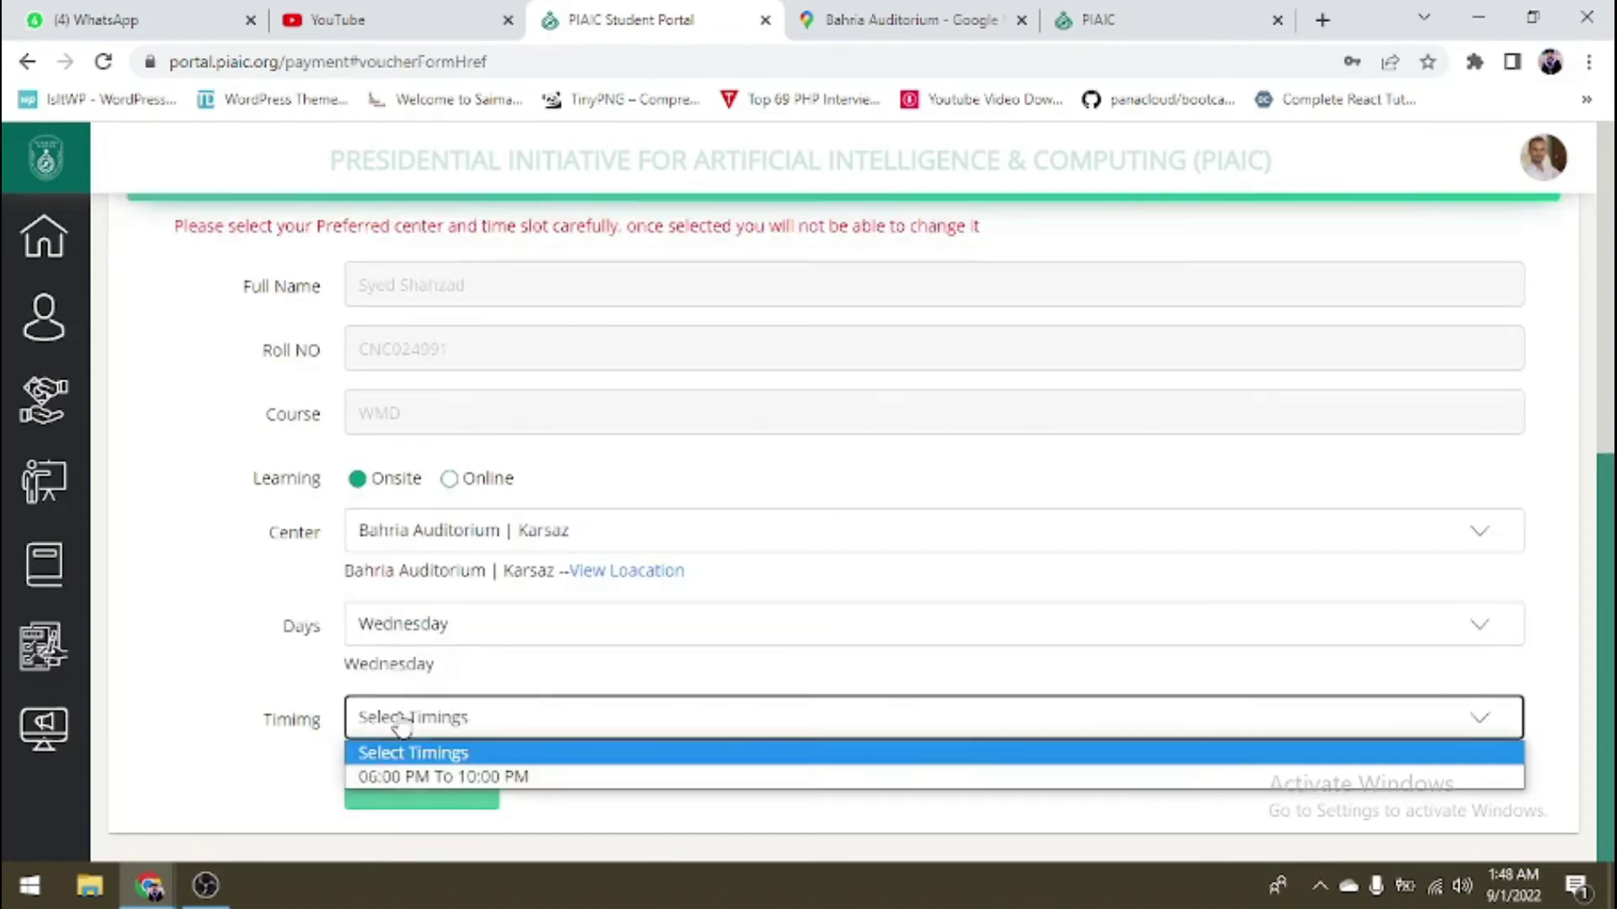
pyautogui.click(387, 777)
pyautogui.scroll(-1, 328, 597)
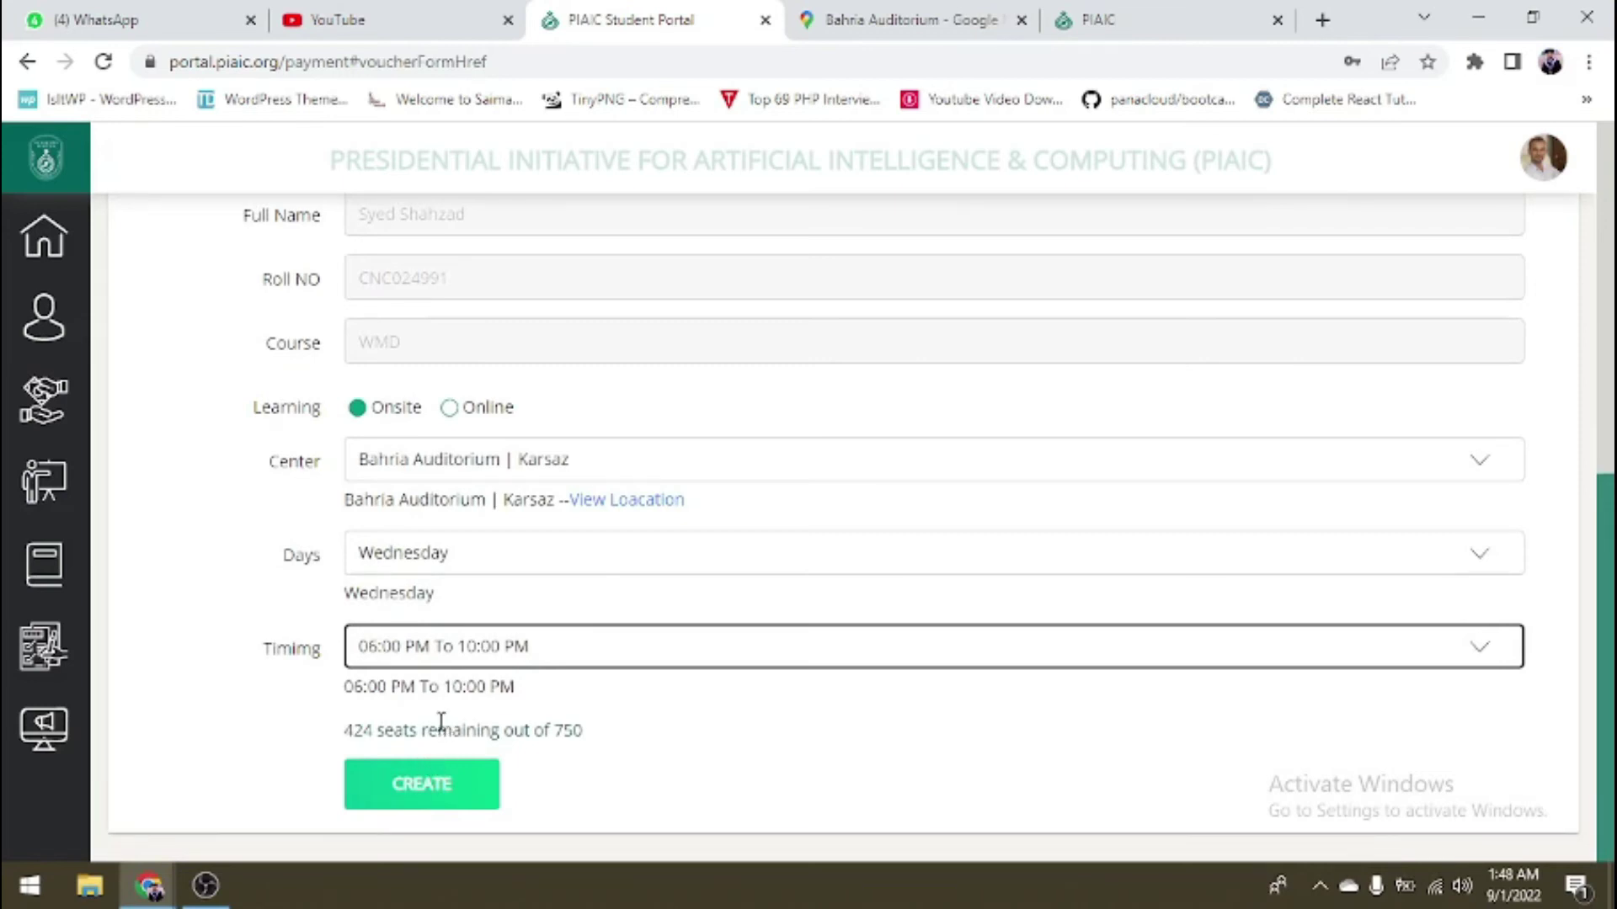
pyautogui.click(402, 795)
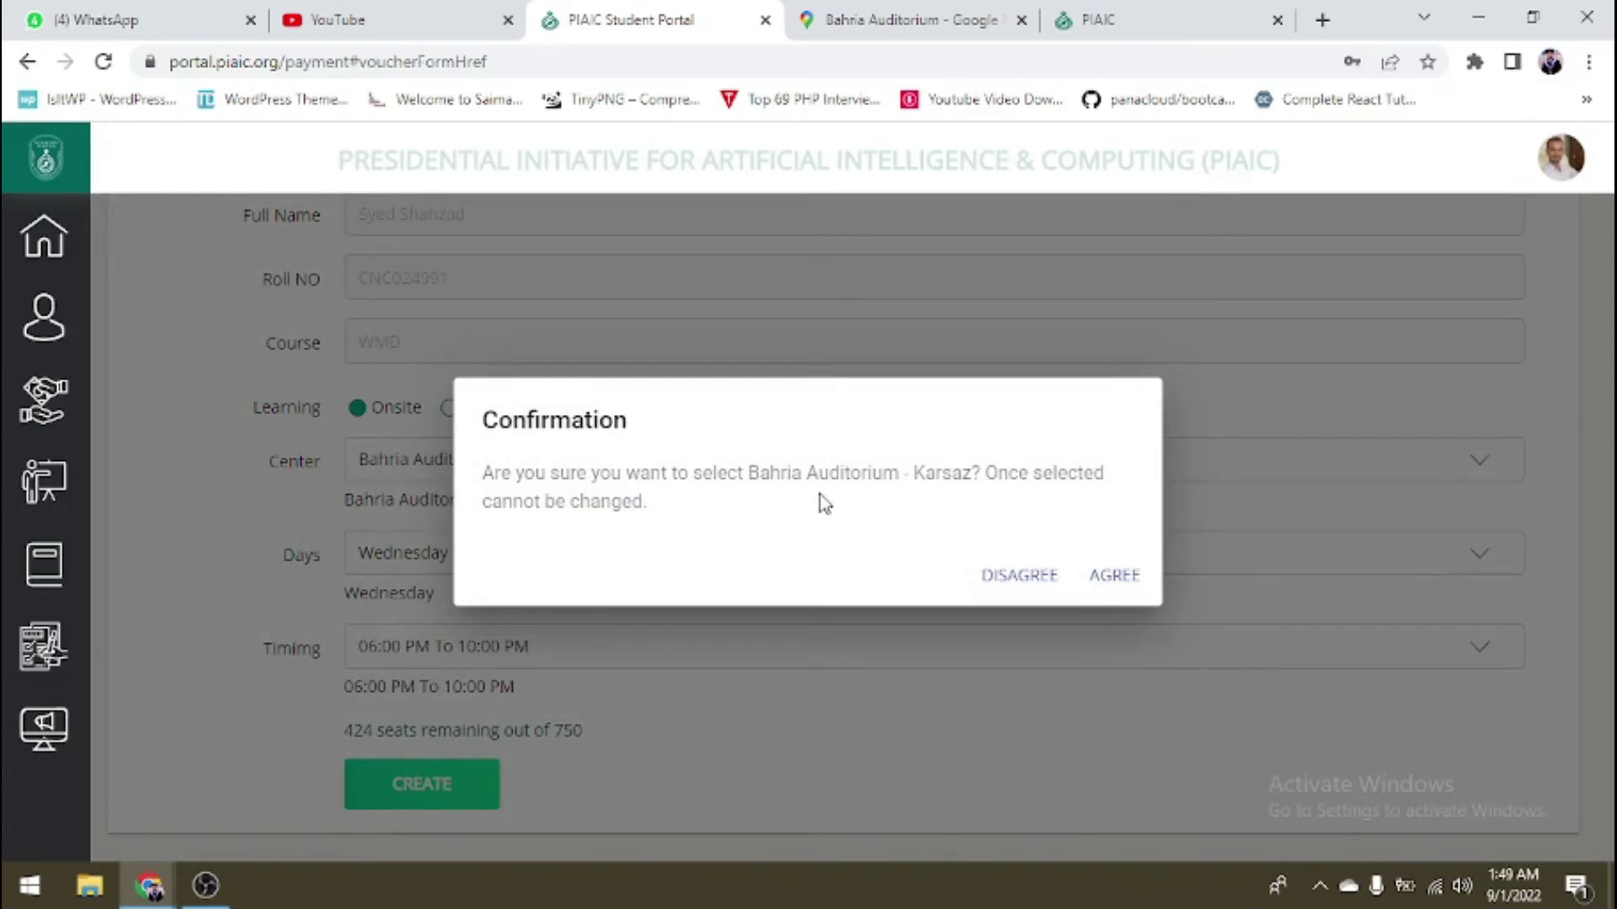
pyautogui.click(1136, 577)
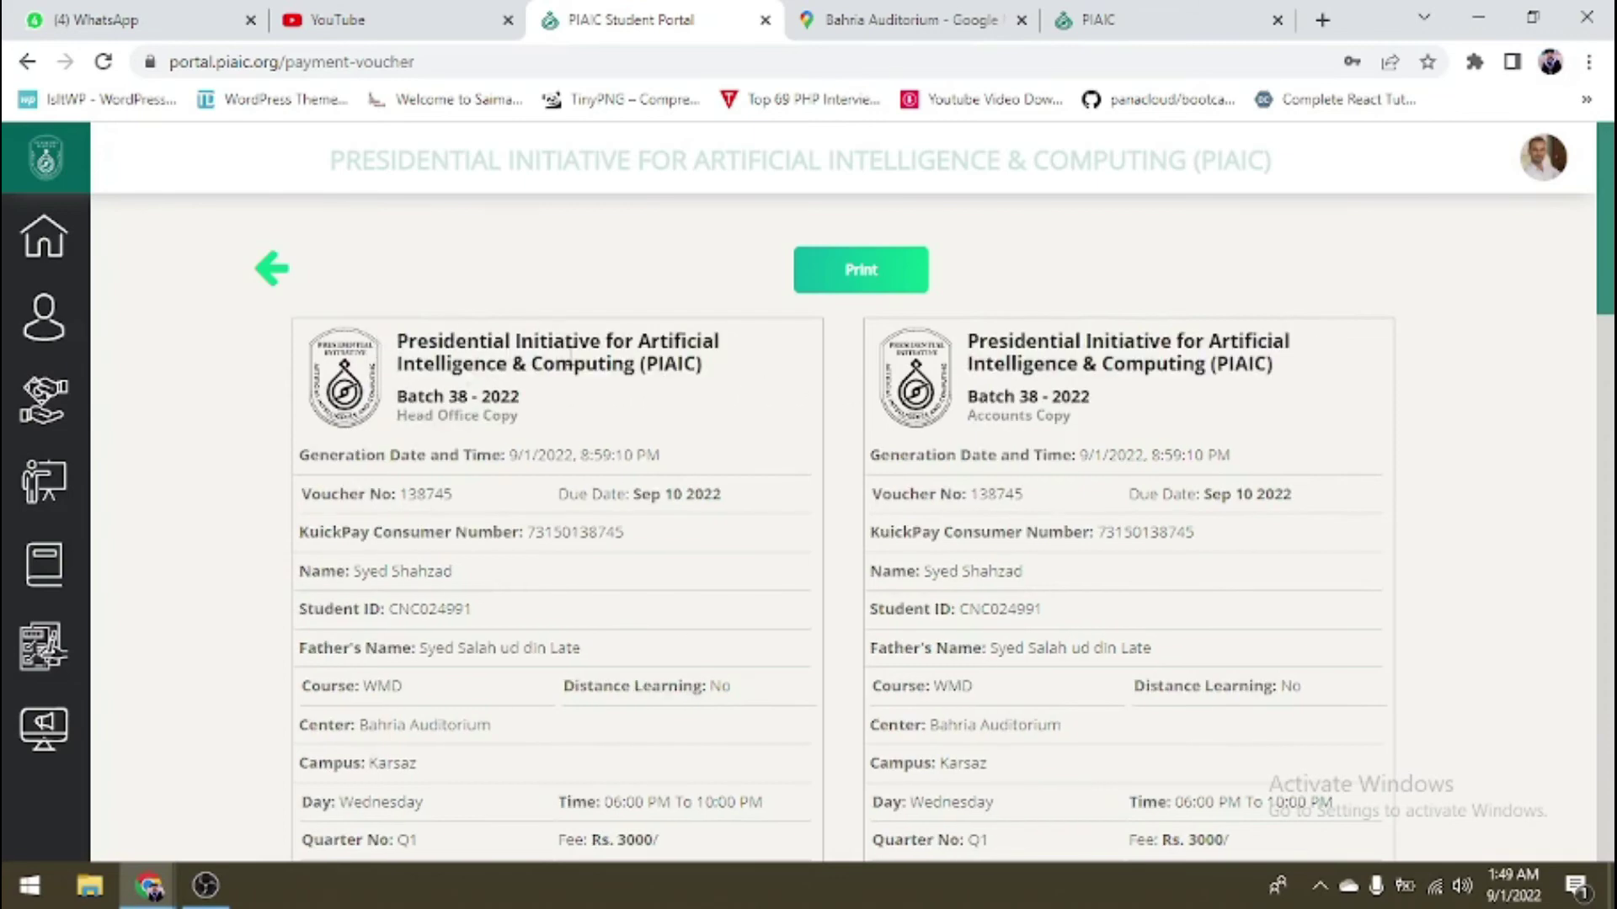
# - Review the generated fee voucher copies, the ID card and the payment instructions beneath them
pyautogui.scroll(-7, 896, 465)
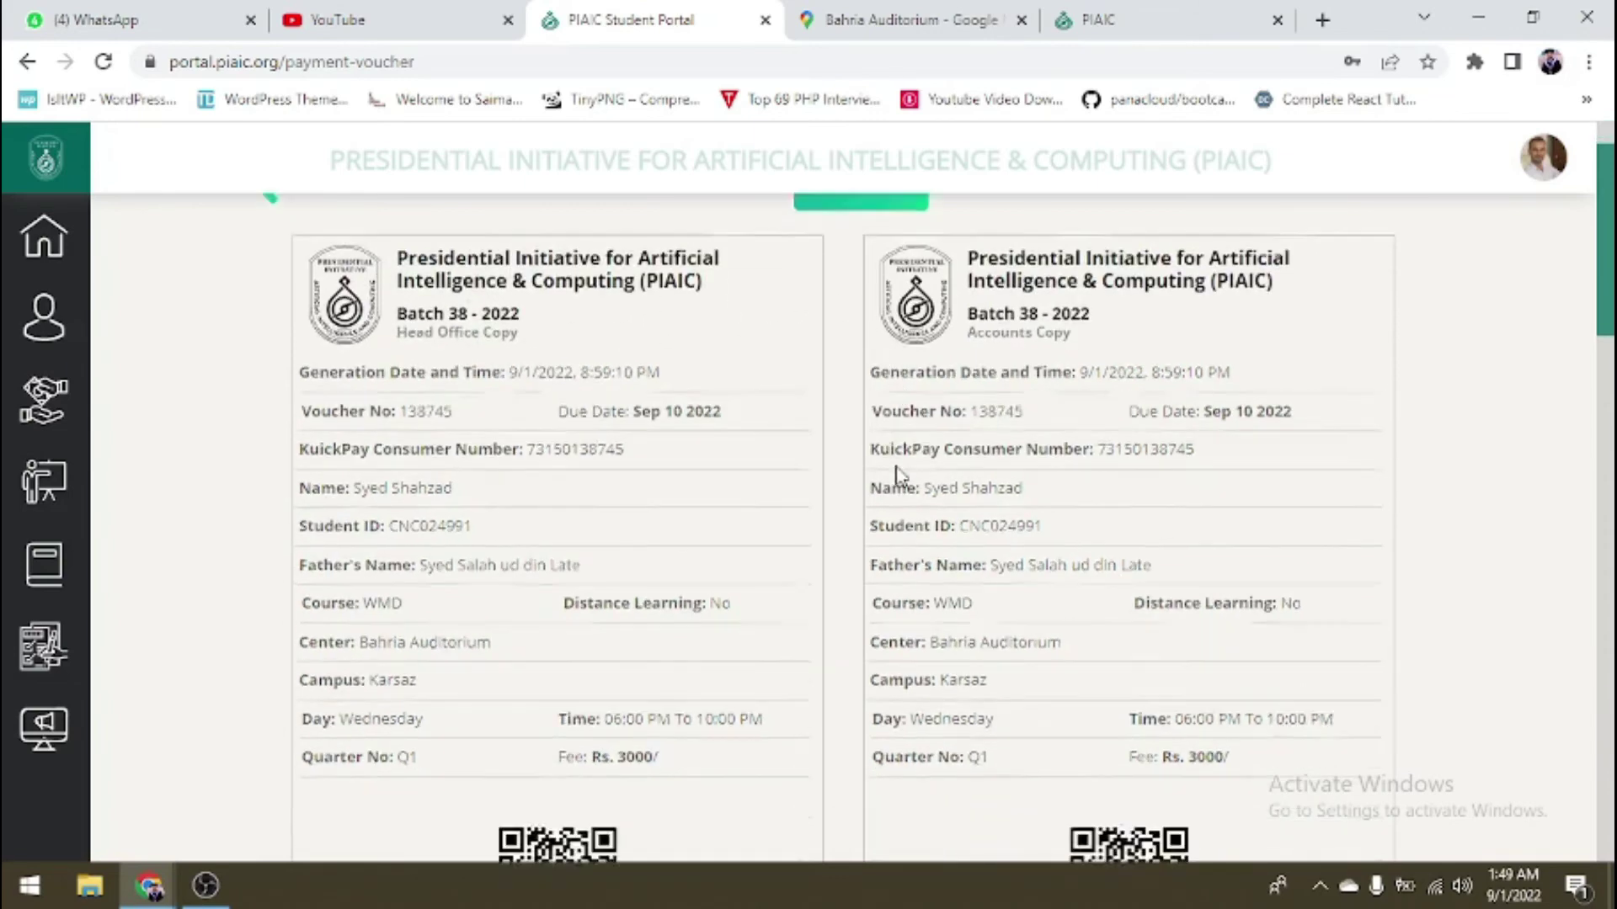
pyautogui.scroll(-7, 899, 476)
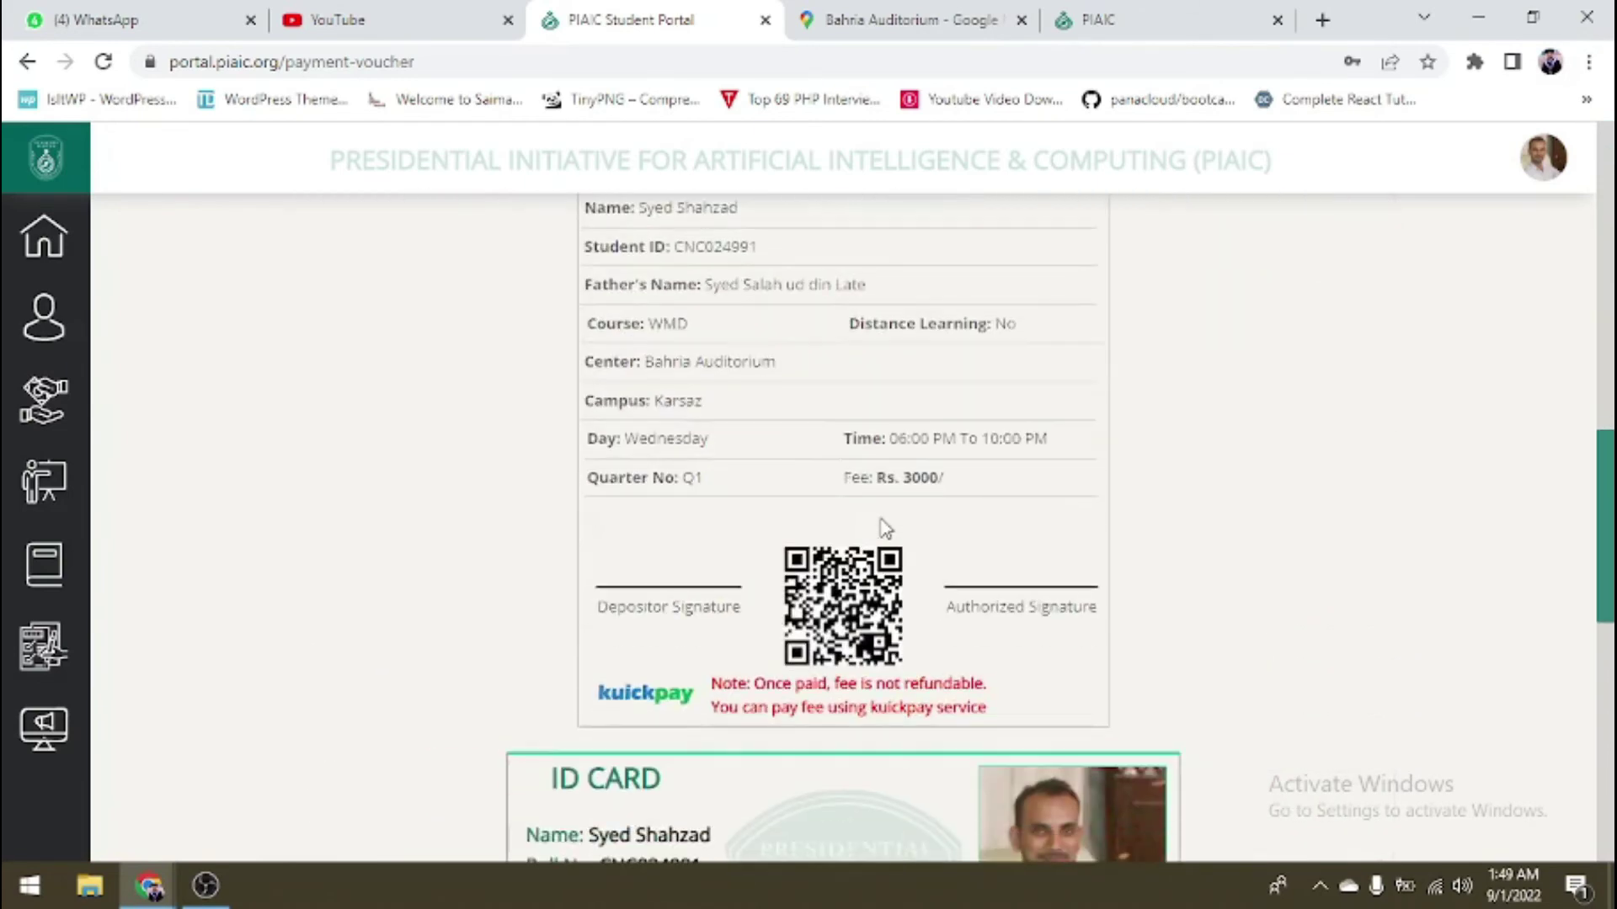
pyautogui.scroll(-10, 885, 528)
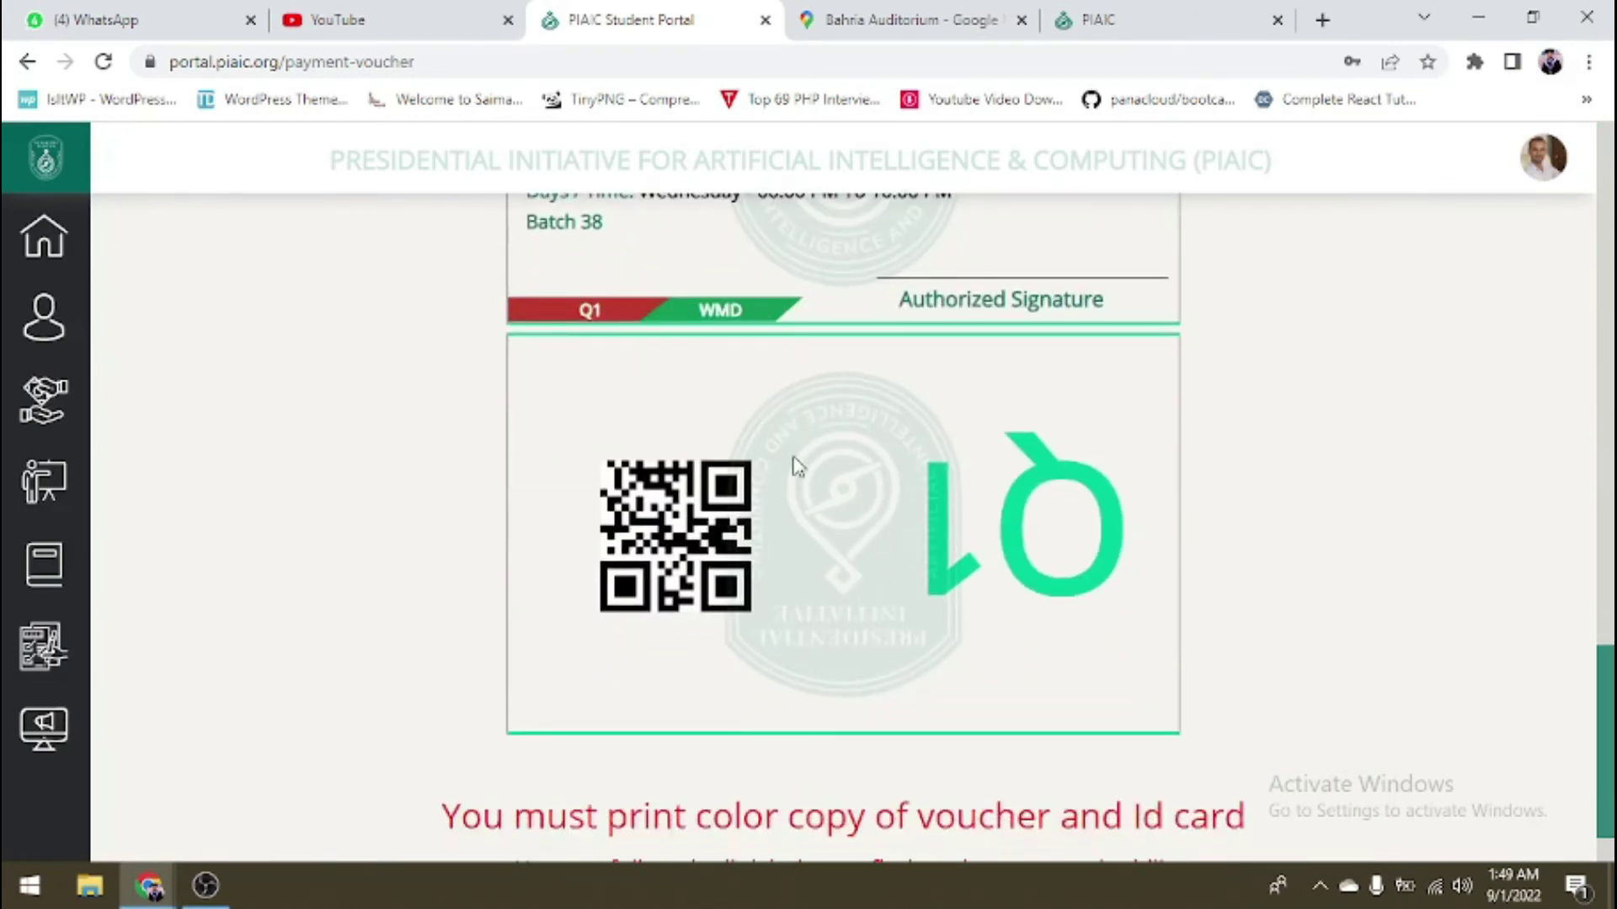
pyautogui.scroll(-1, 801, 498)
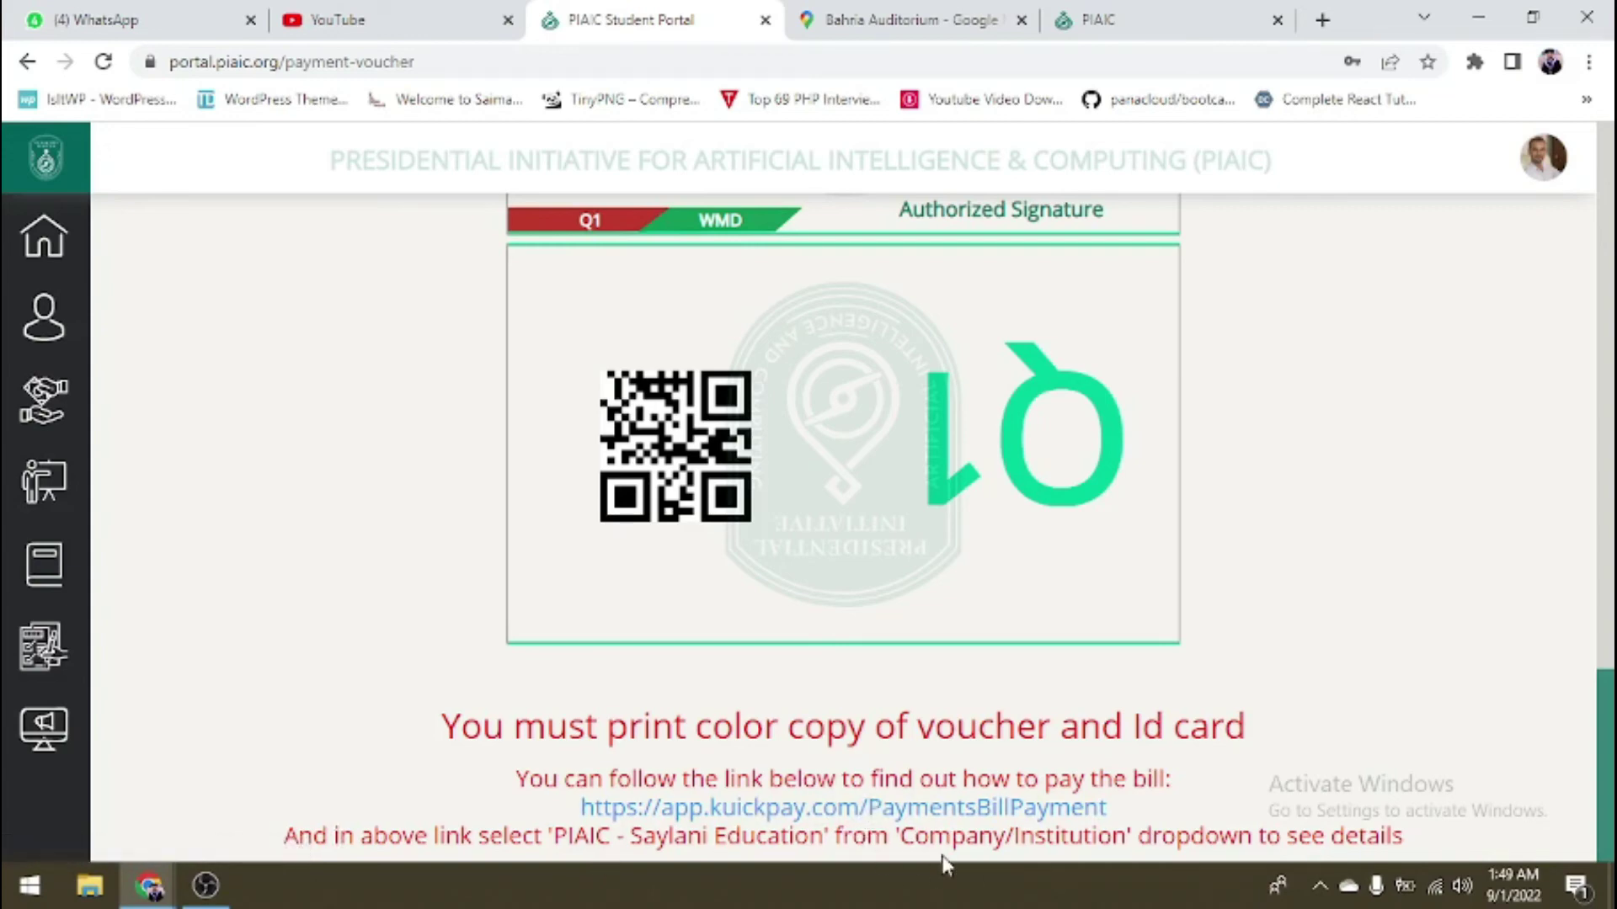
pyautogui.scroll(10, 586, 615)
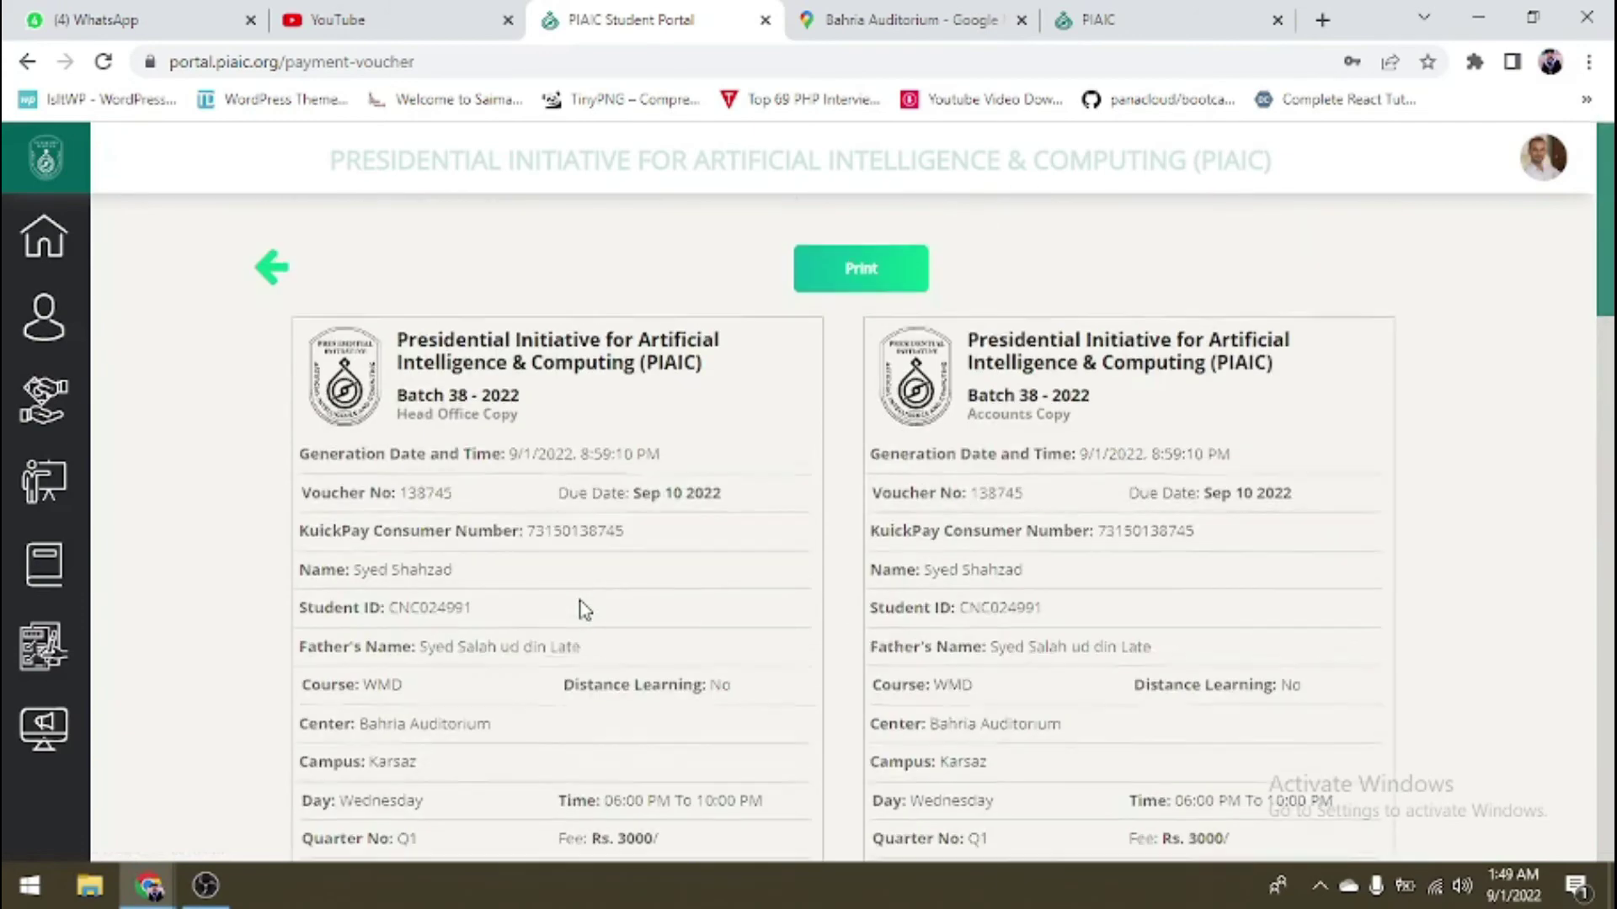
# - Print the voucher and ID card in color to a PDF named Batch38 on the Desktop
pyautogui.click(898, 284)
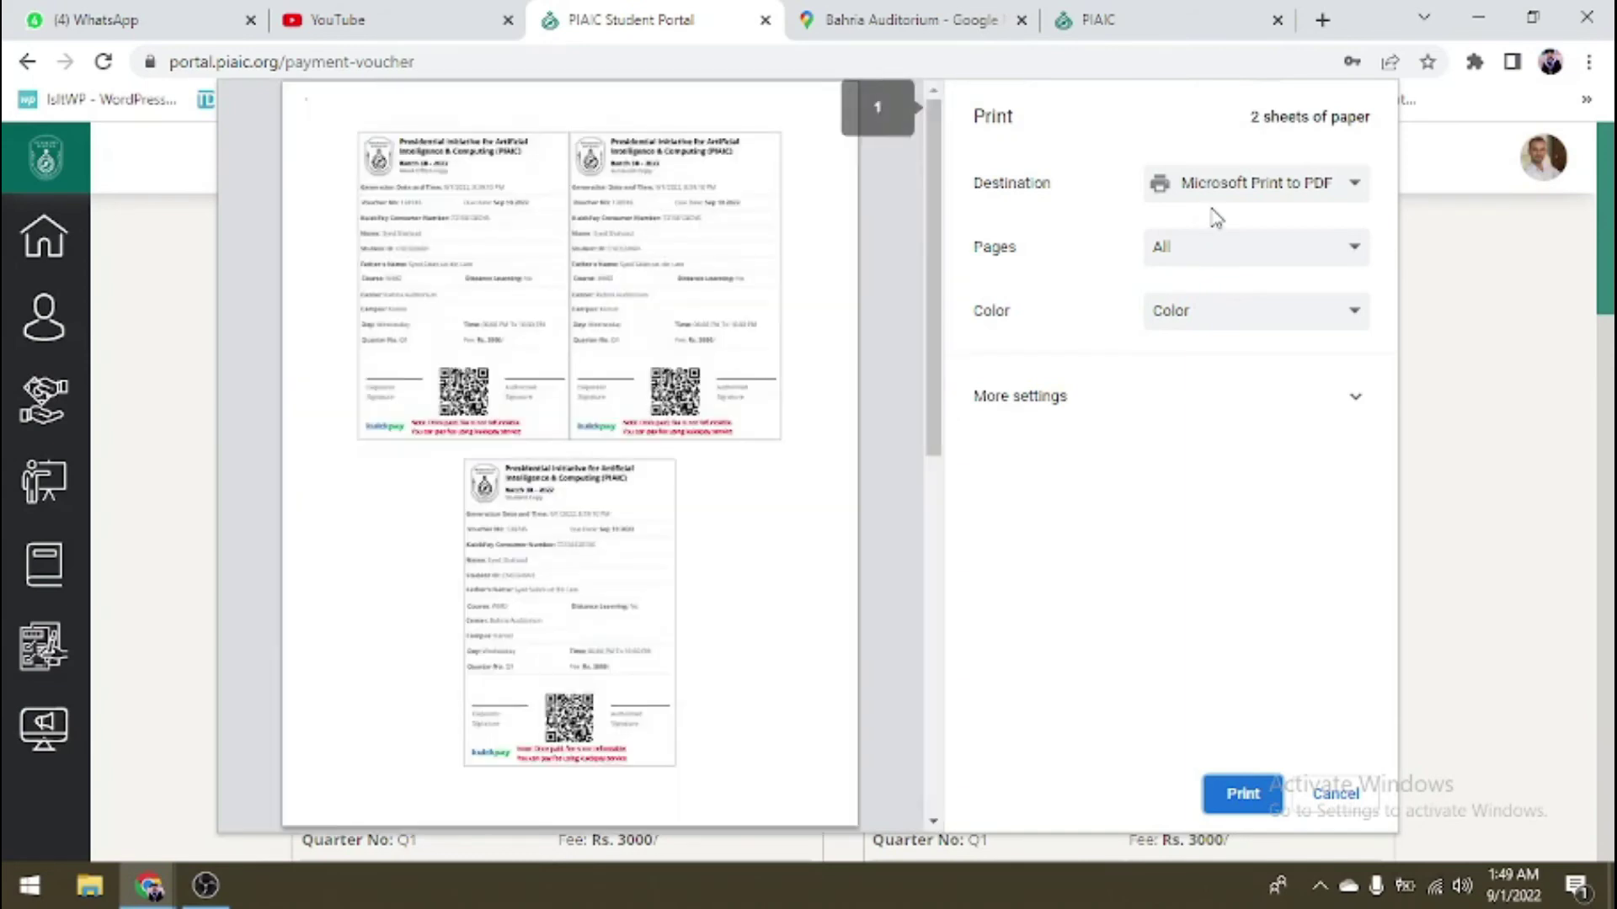
pyautogui.click(1238, 799)
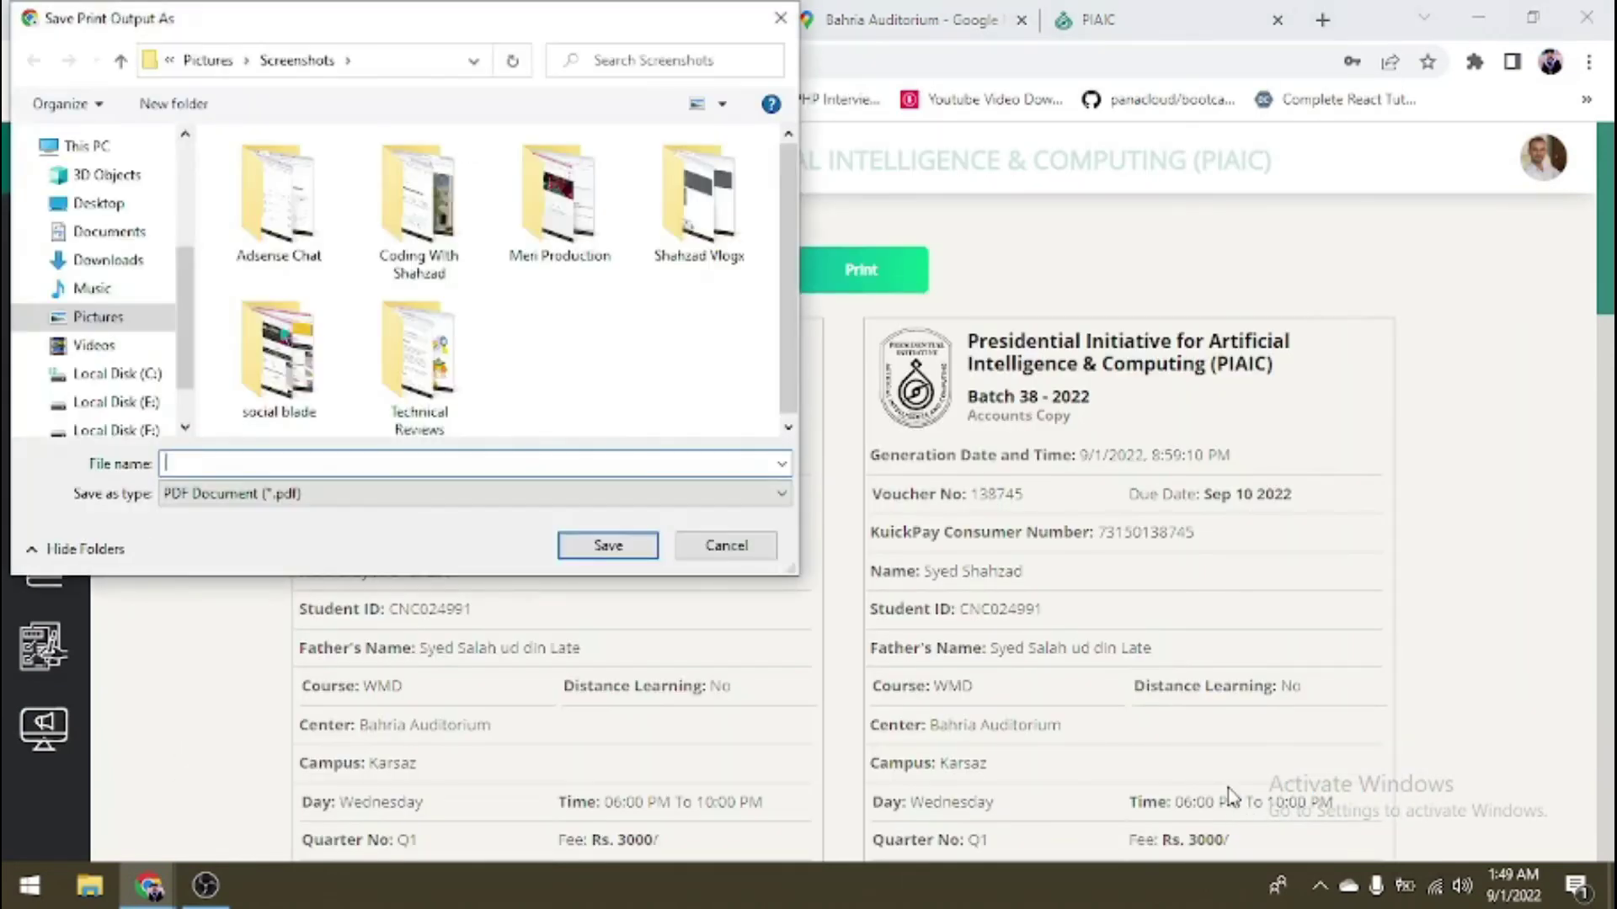
pyautogui.click(93, 203)
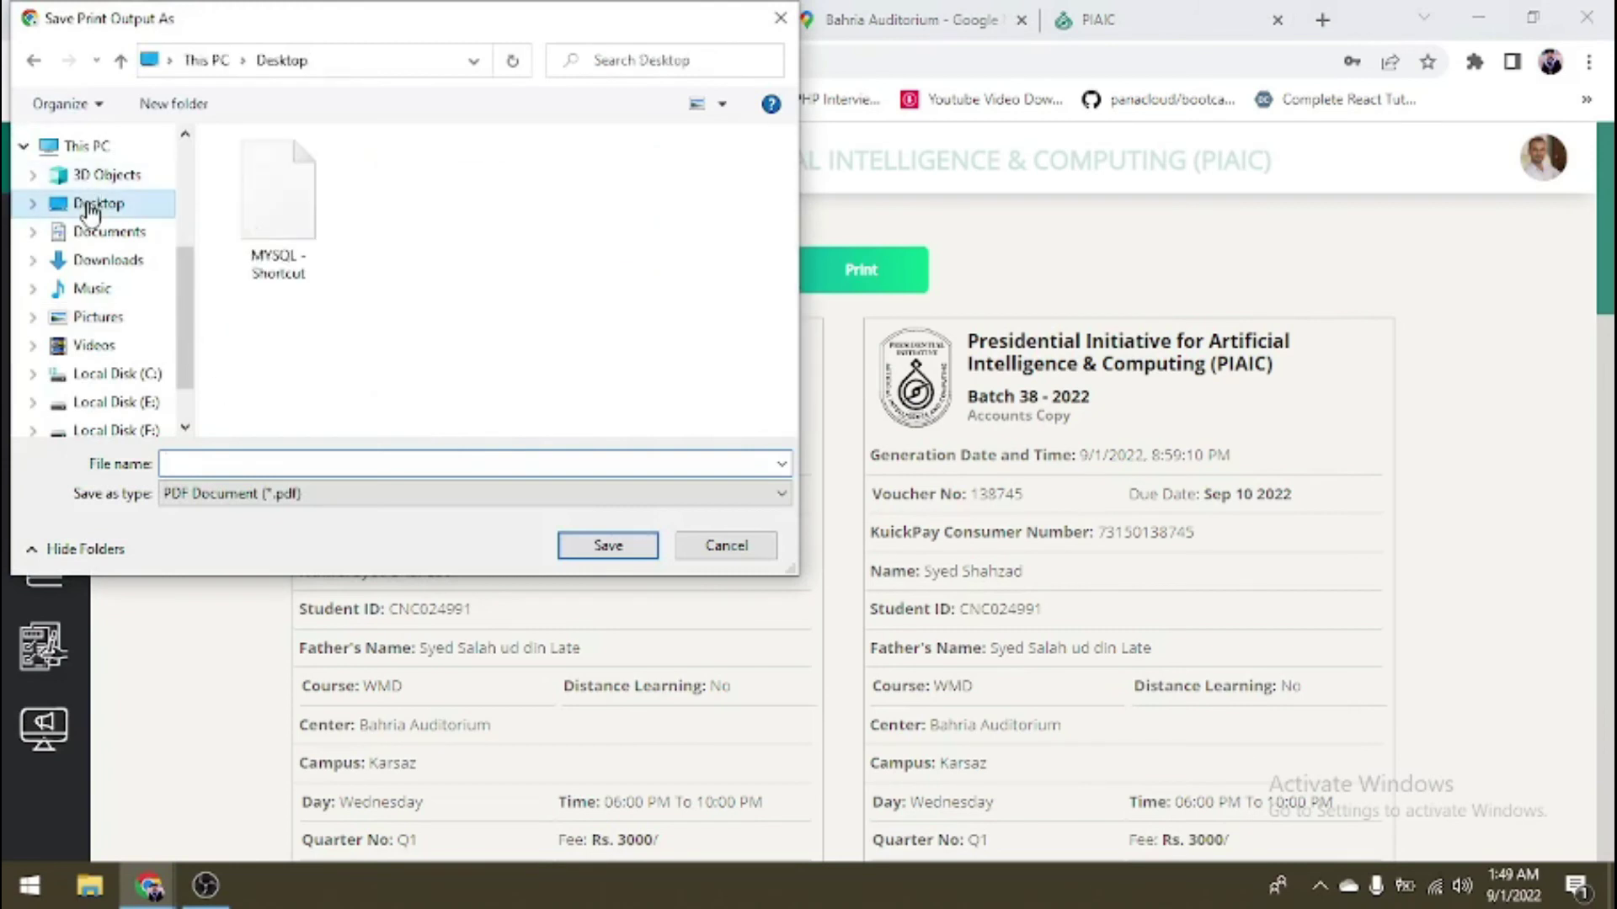
pyautogui.click(306, 465)
pyautogui.write('Batch38')
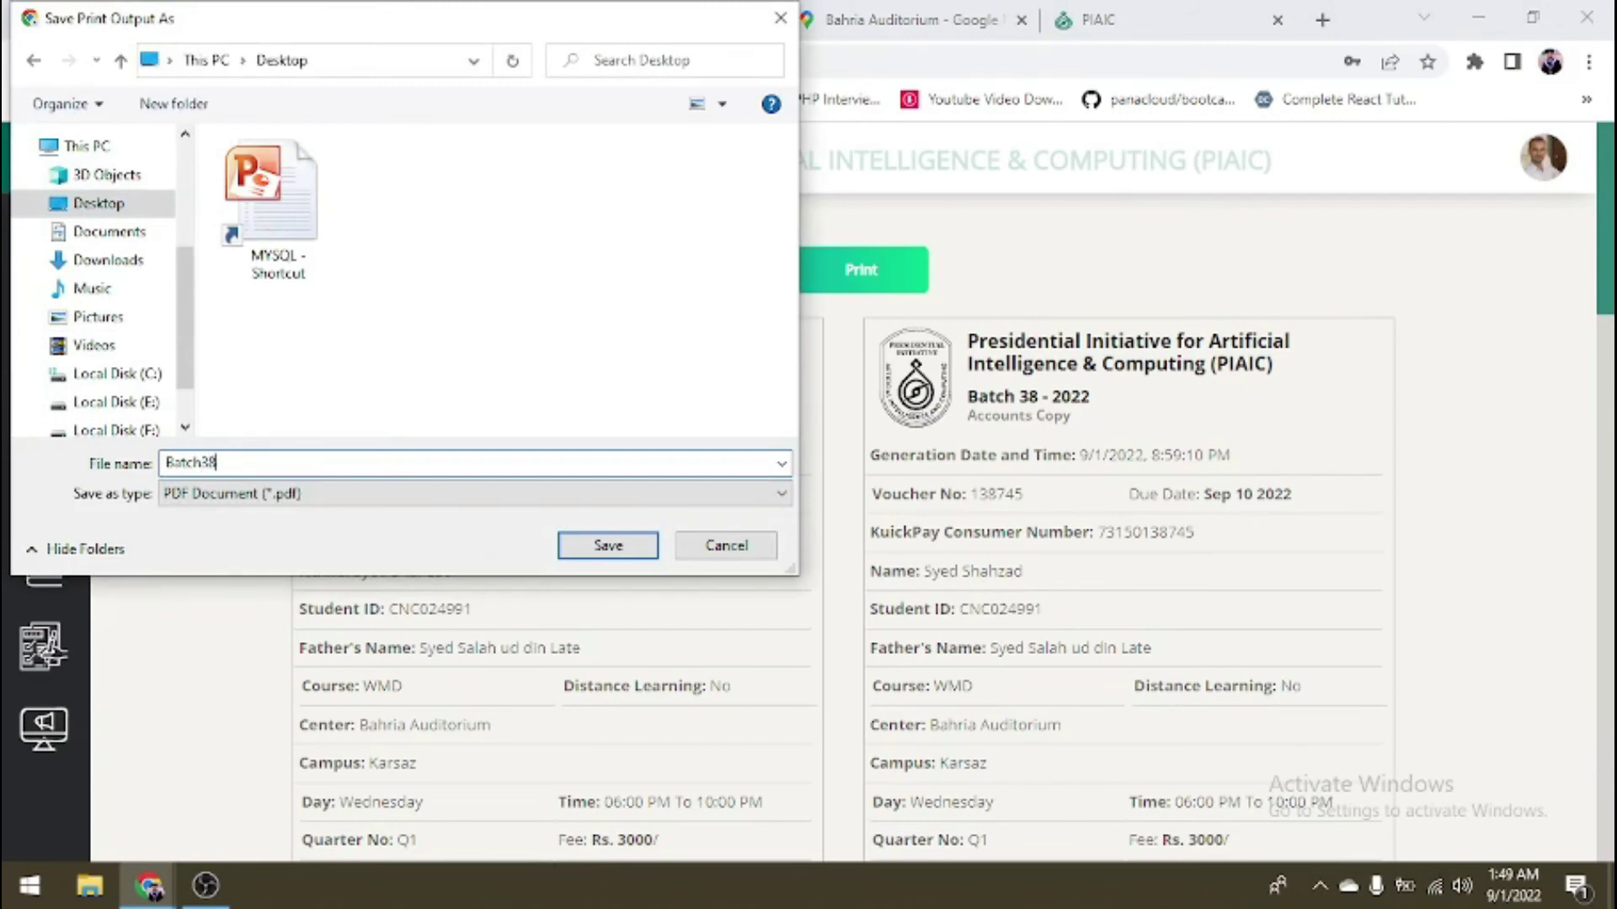
pyautogui.press('Return')
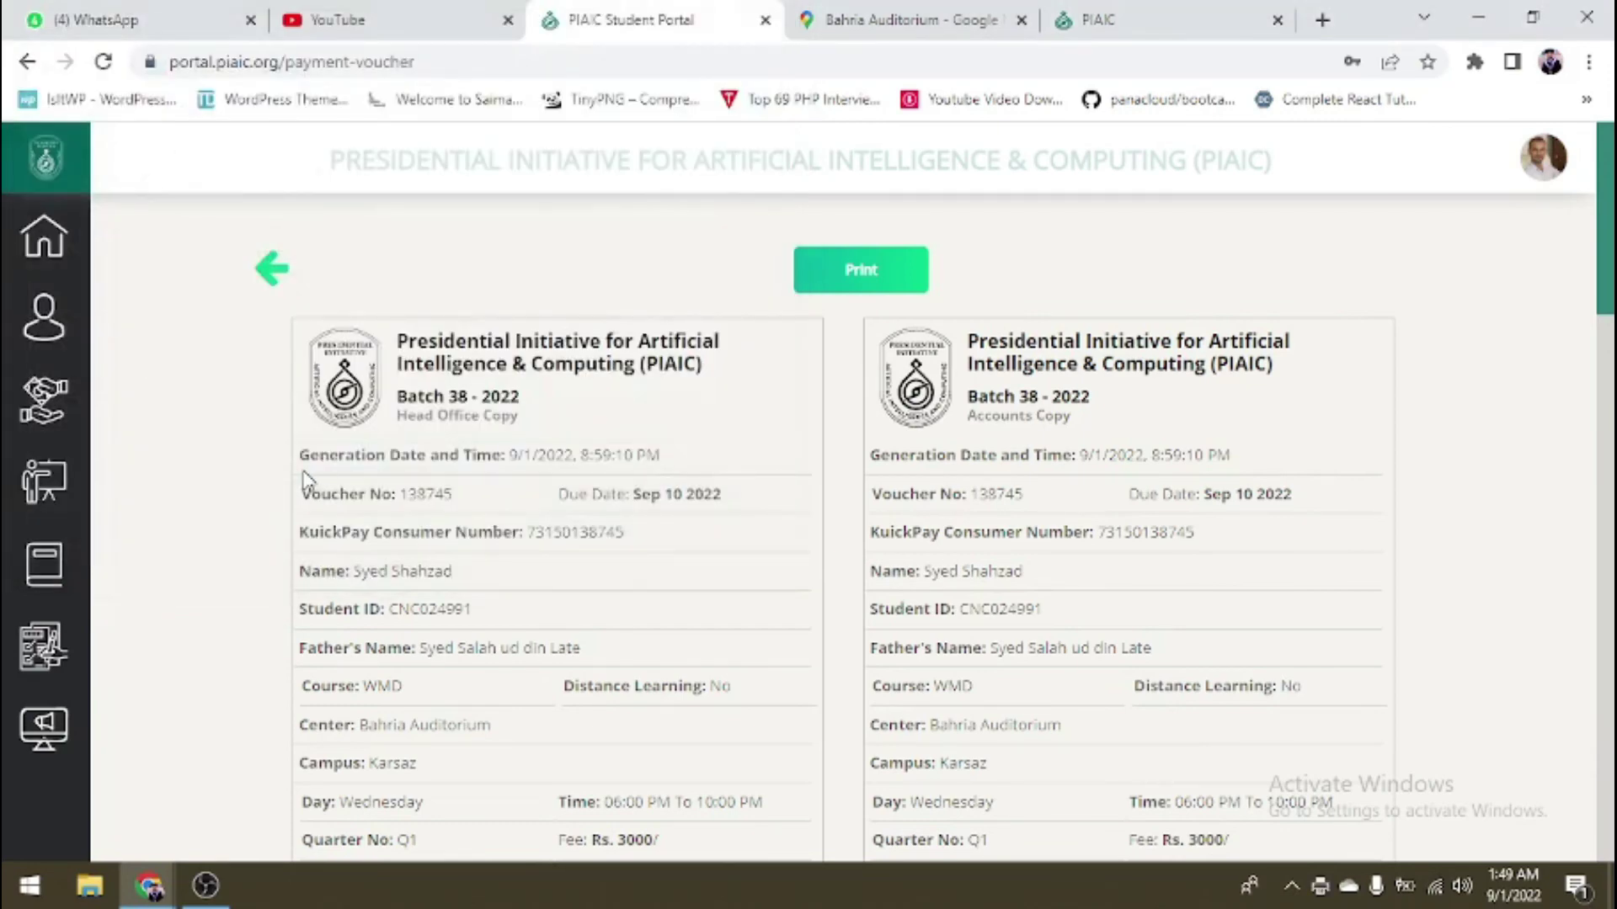
# - Open the Kuickpay bill payment guide linked under the voucher, and recheck the portal's note on which institution to select
pyautogui.scroll(-15, 308, 480)
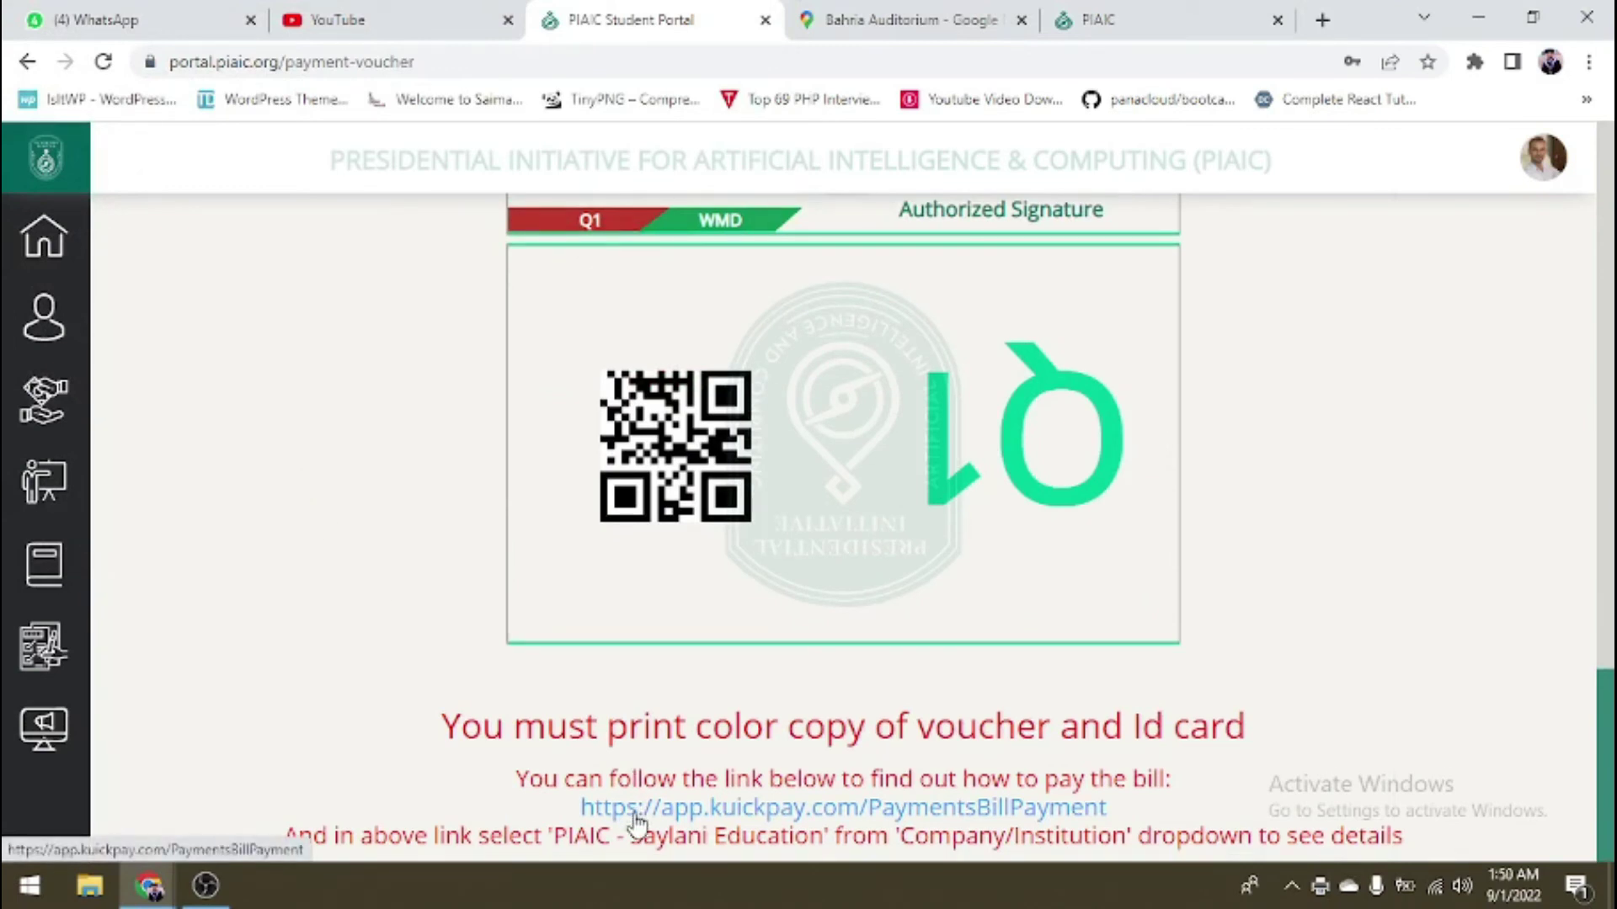
pyautogui.click(637, 813)
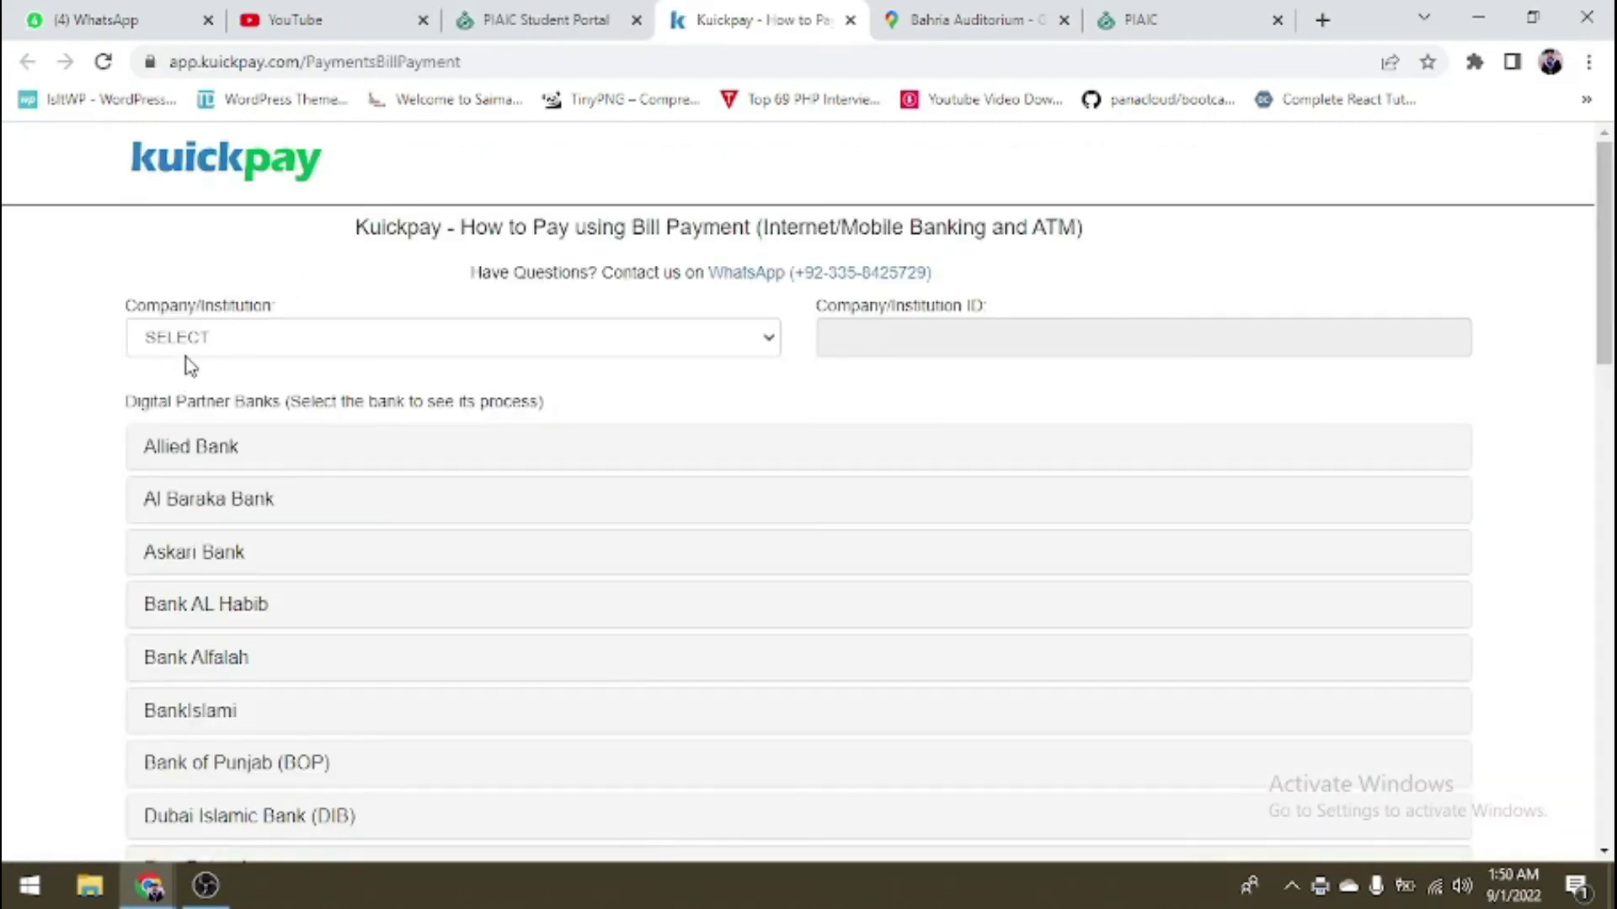
pyautogui.click(491, 17)
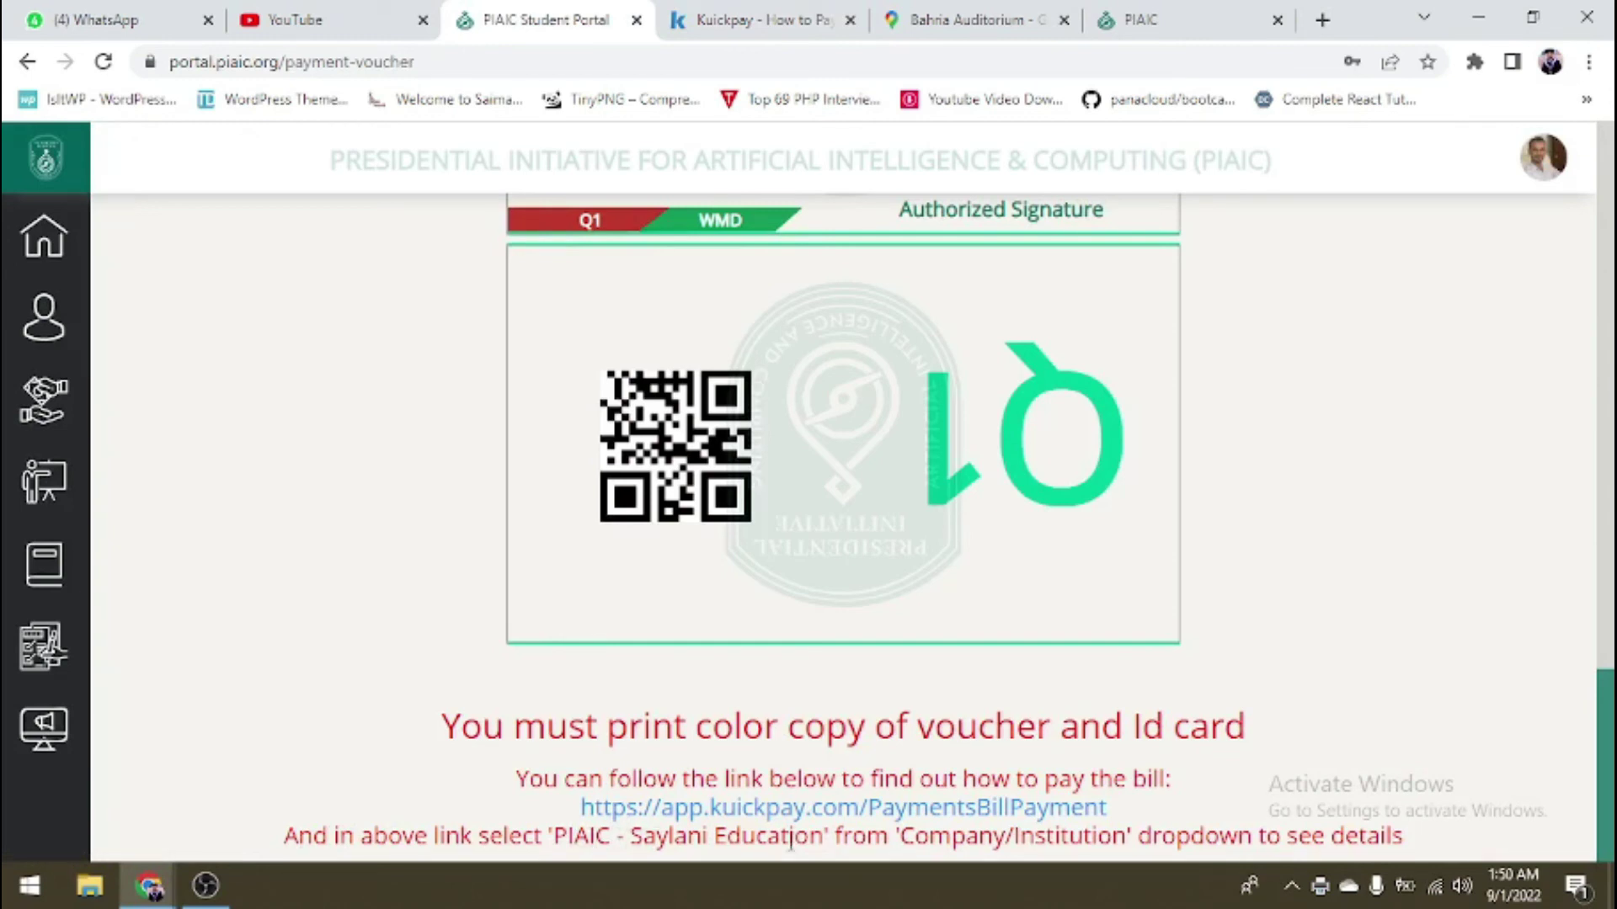
pyautogui.click(828, 12)
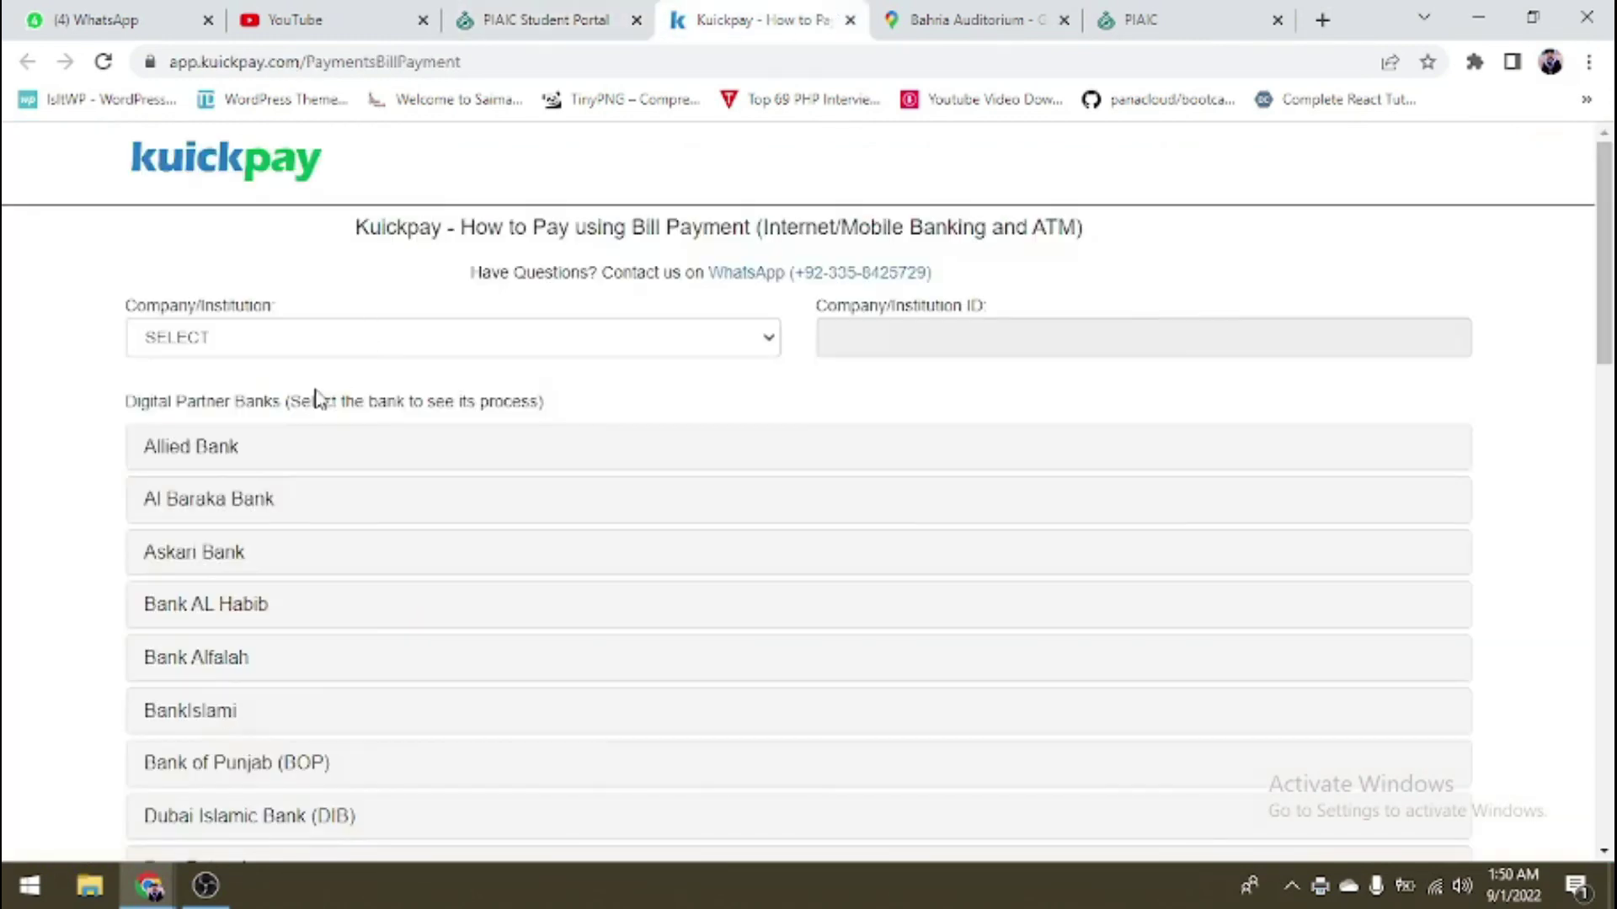
# - Select PIAIC - SAYLANI EDUCATION as the company/institution in the Kuickpay bill payment guide
pyautogui.click(337, 339)
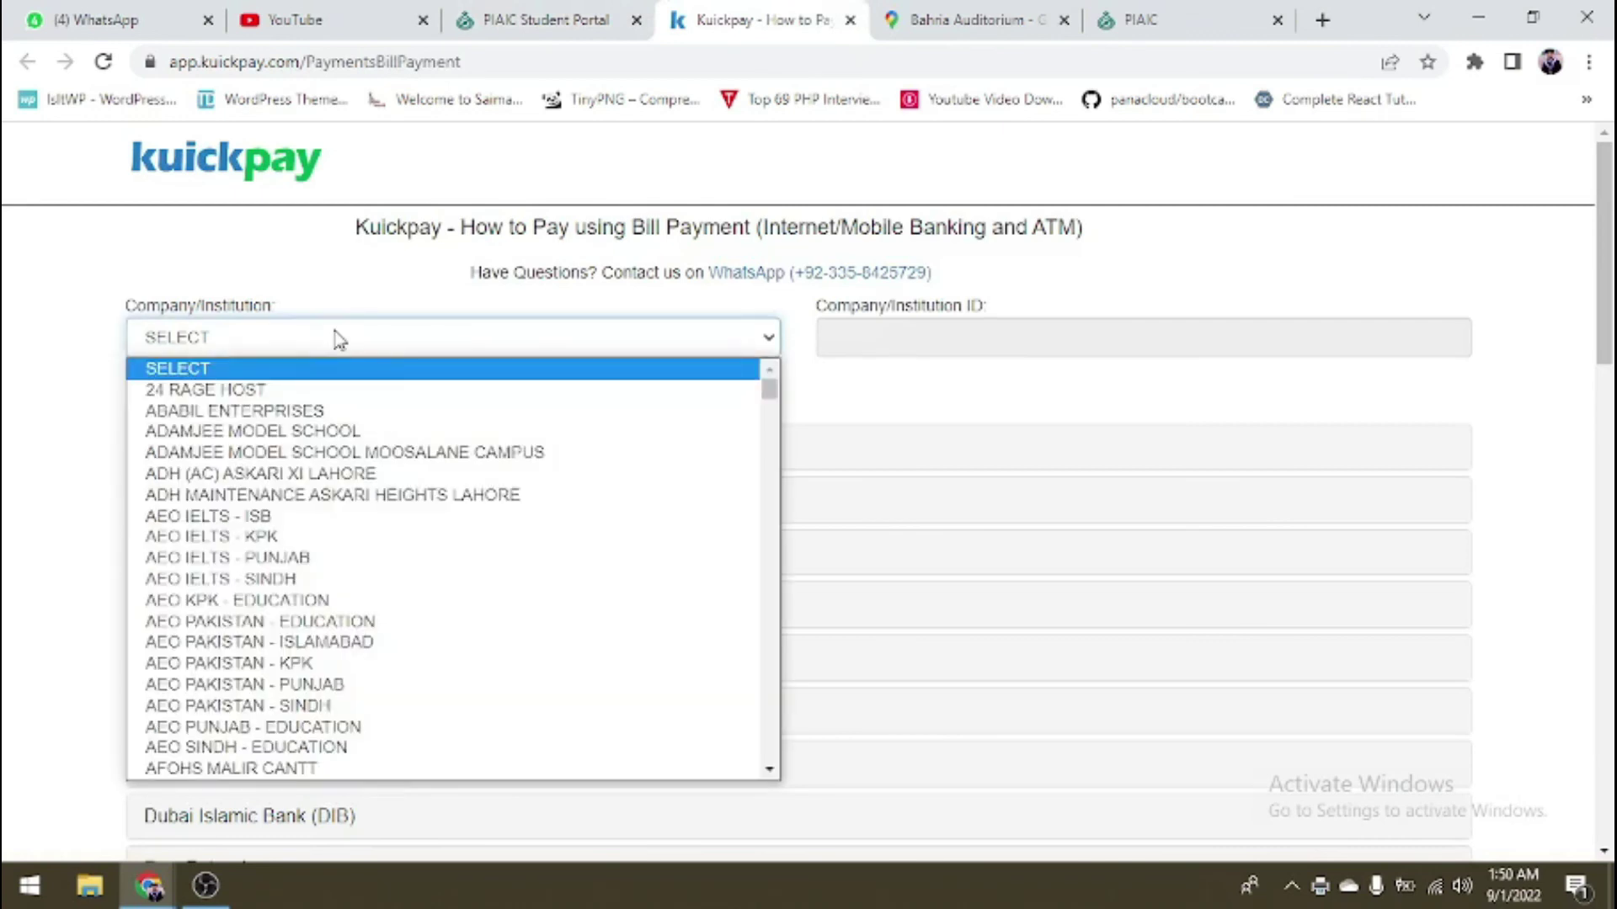
pyautogui.press('p')
pyautogui.press('p')
pyautogui.press('p')
pyautogui.press('p')
pyautogui.press('p')
pyautogui.press('p')
pyautogui.press('p')
pyautogui.press('p')
pyautogui.press('p')
pyautogui.press('p')
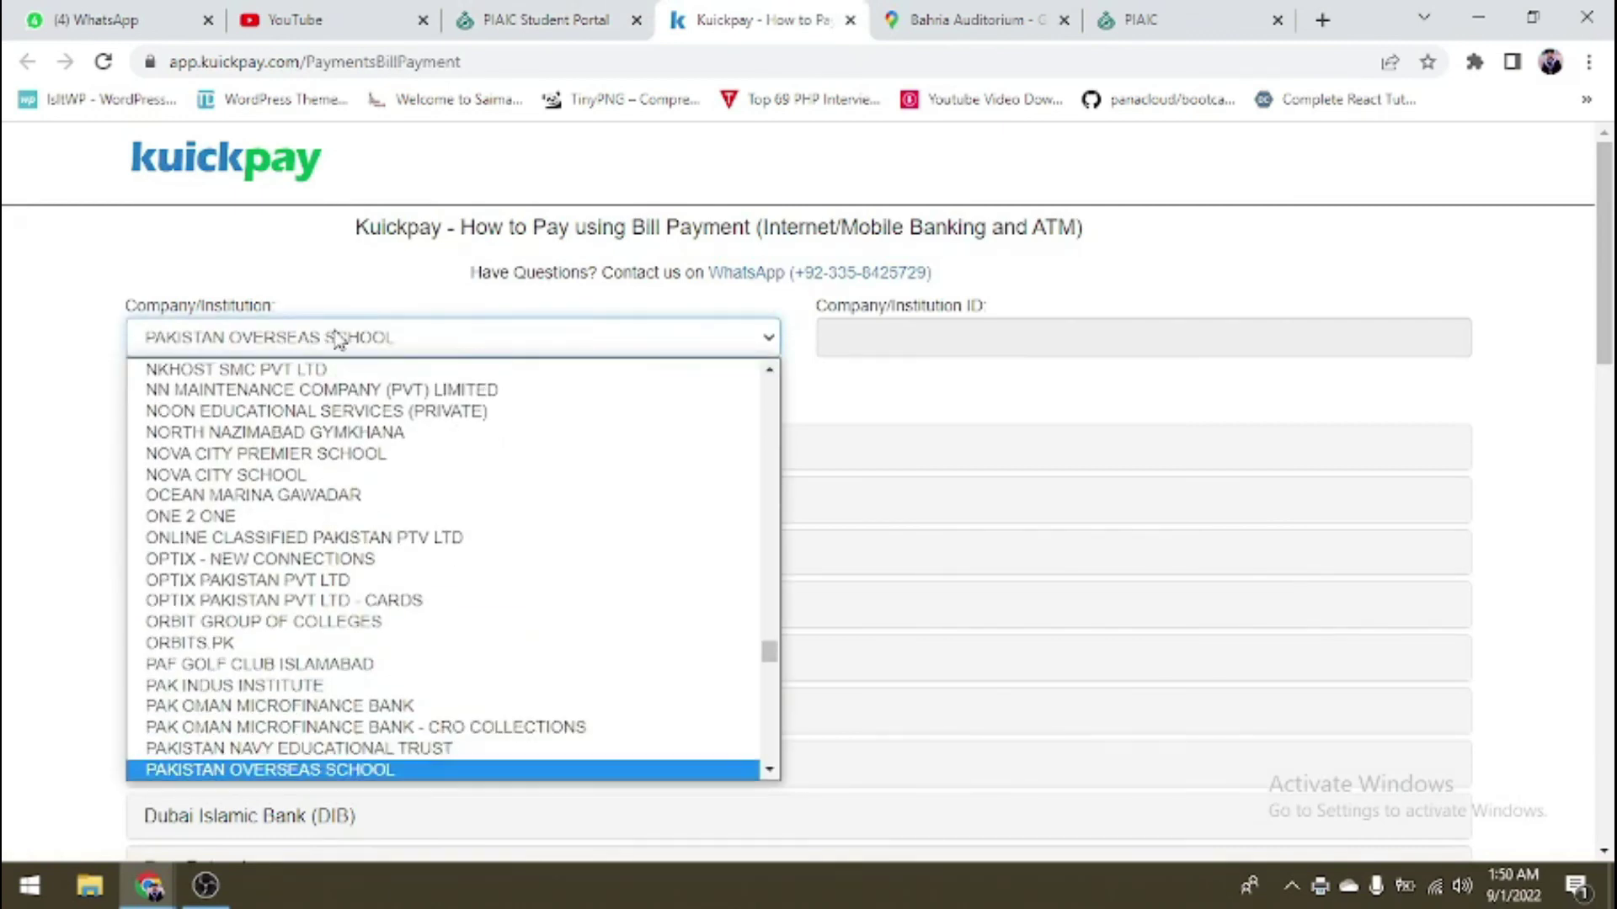
pyautogui.press('Up')
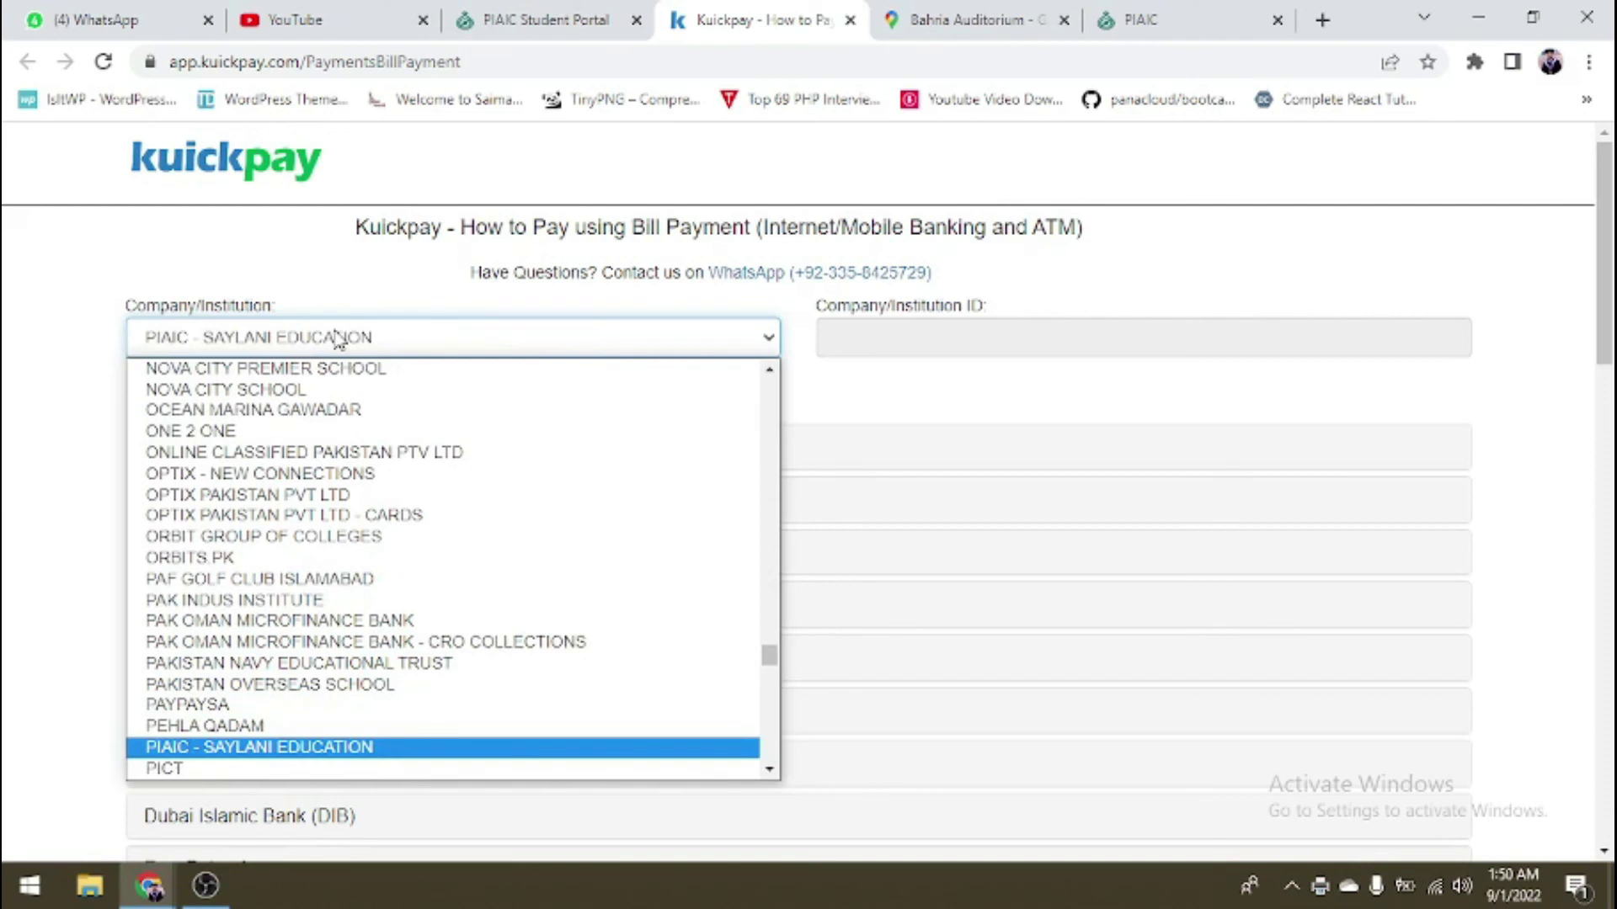
pyautogui.click(291, 749)
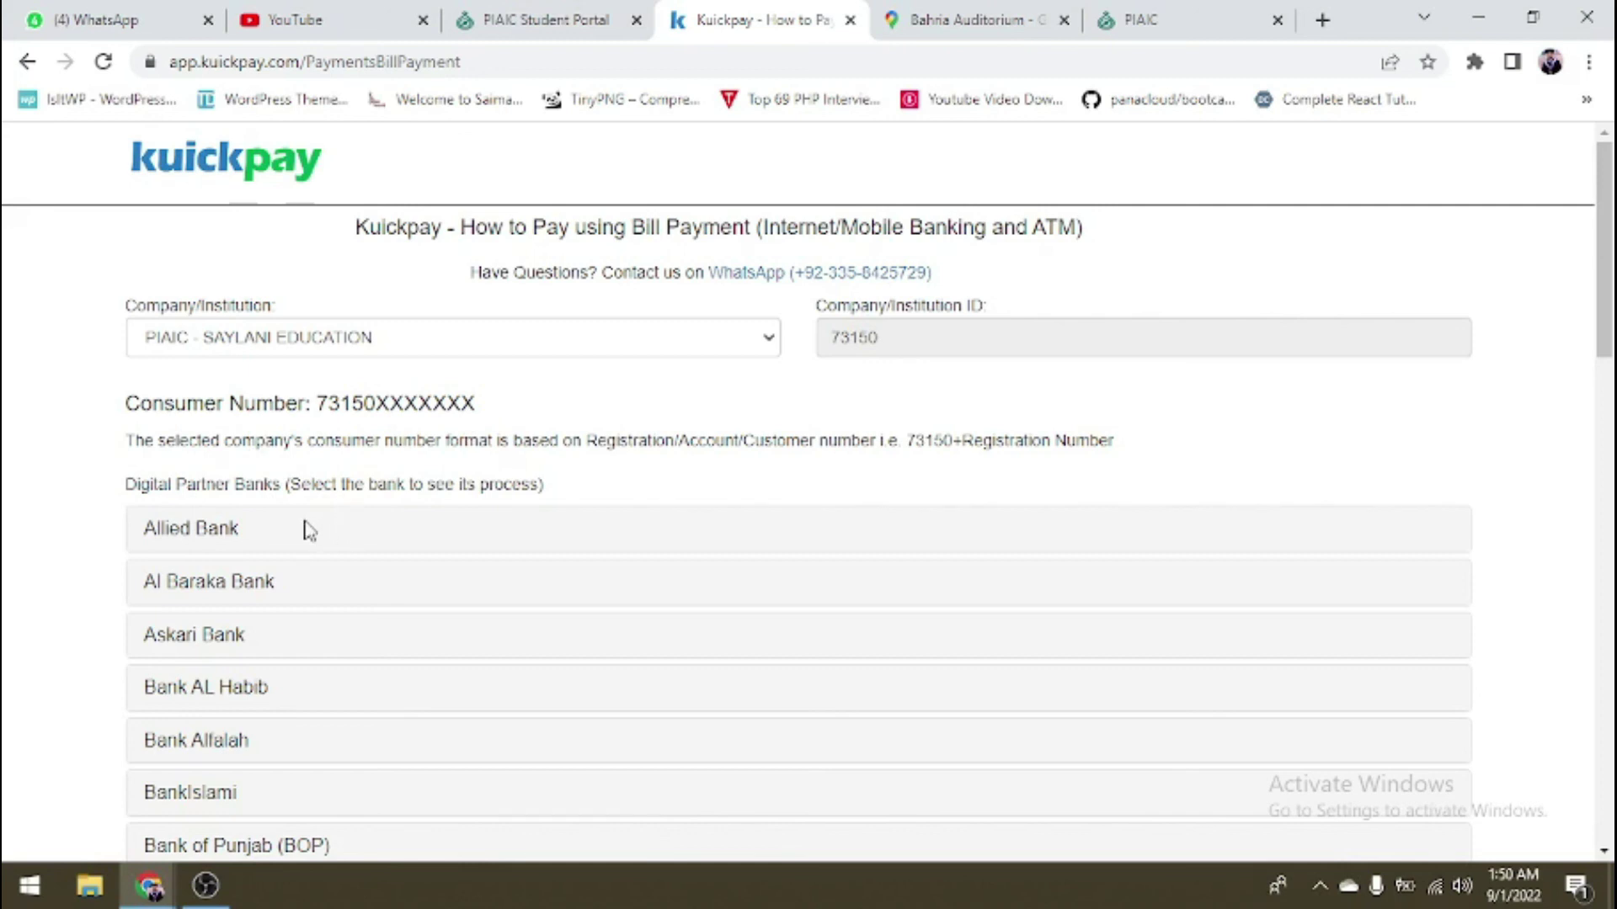
# - Expand the HBL entry among the digital partner banks and read its internet and mobile banking payment instructions
pyautogui.scroll(-4, 305, 594)
pyautogui.scroll(-4, 305, 594)
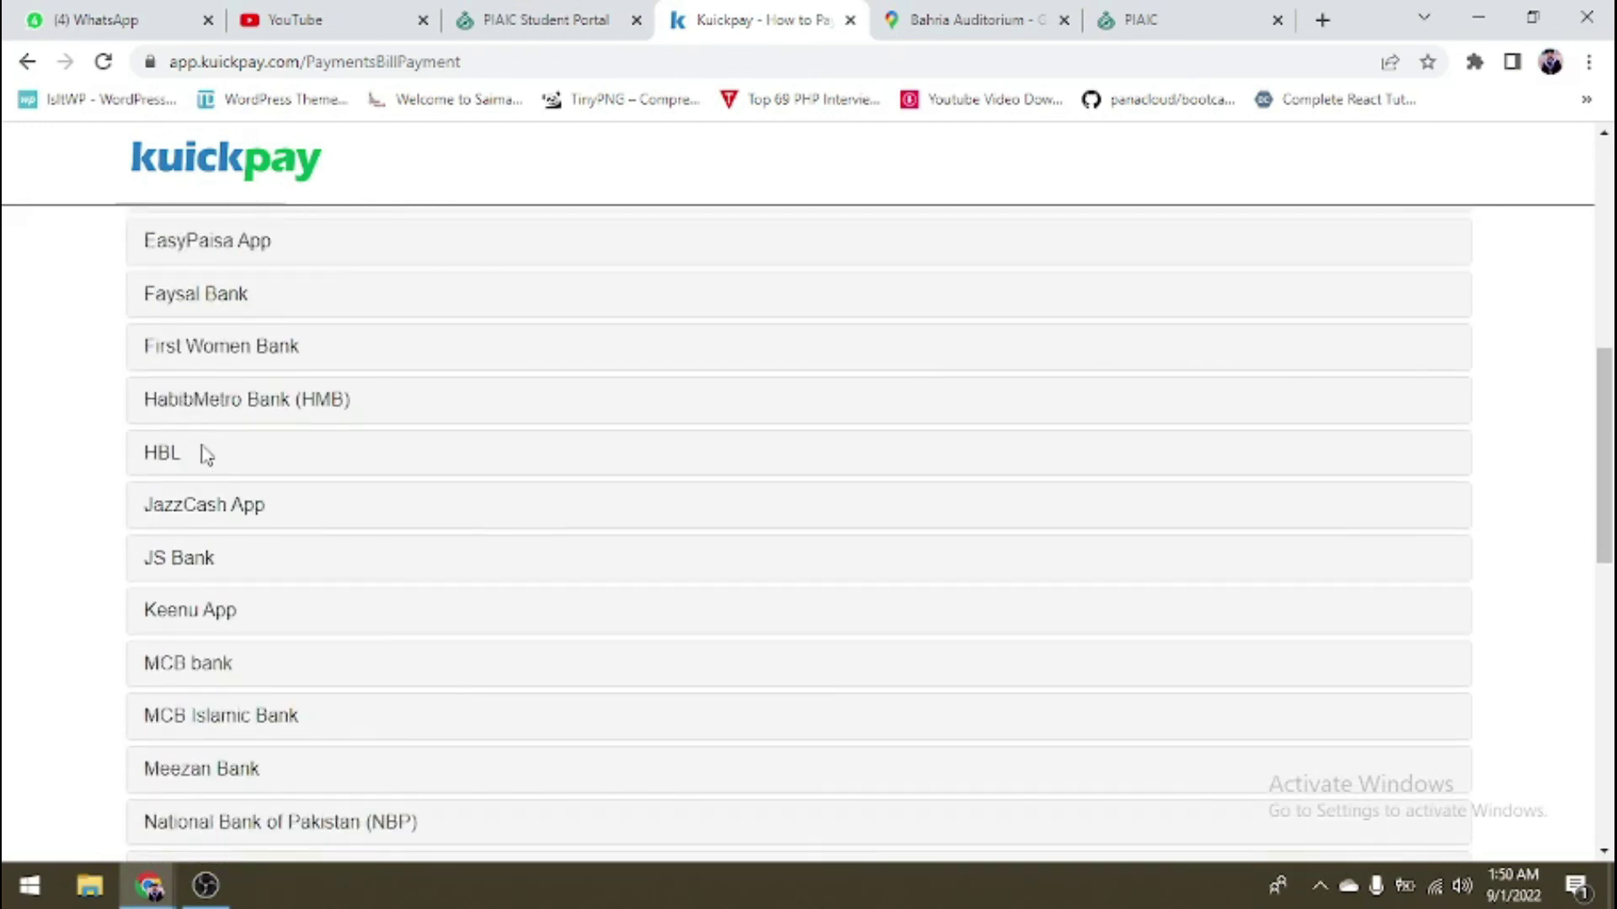
pyautogui.click(164, 467)
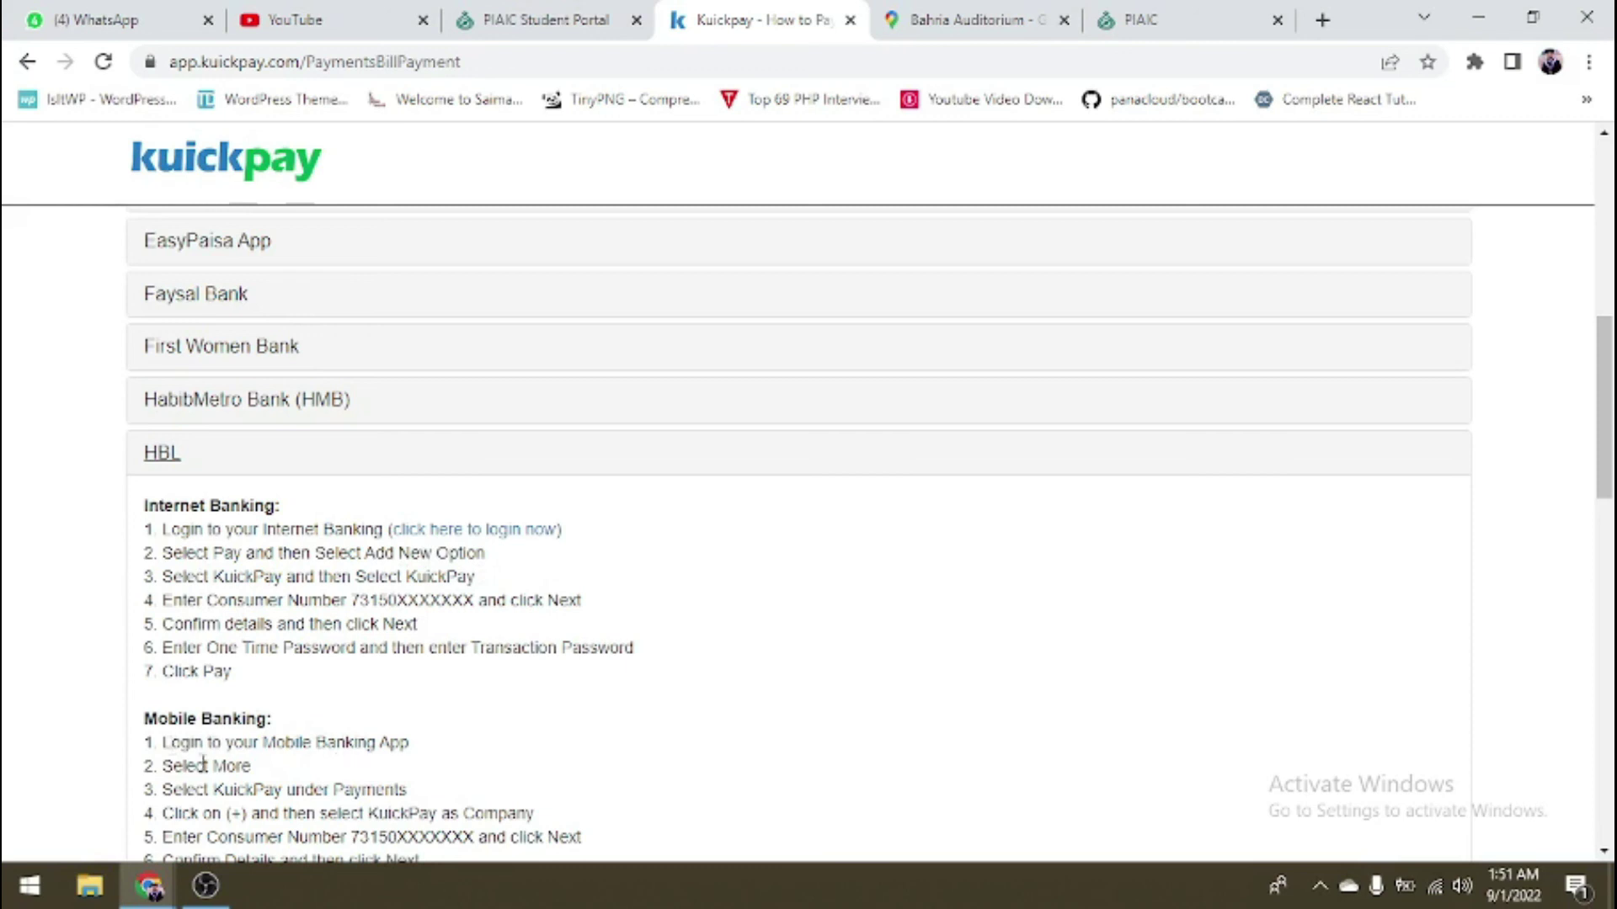
pyautogui.scroll(-1, 203, 763)
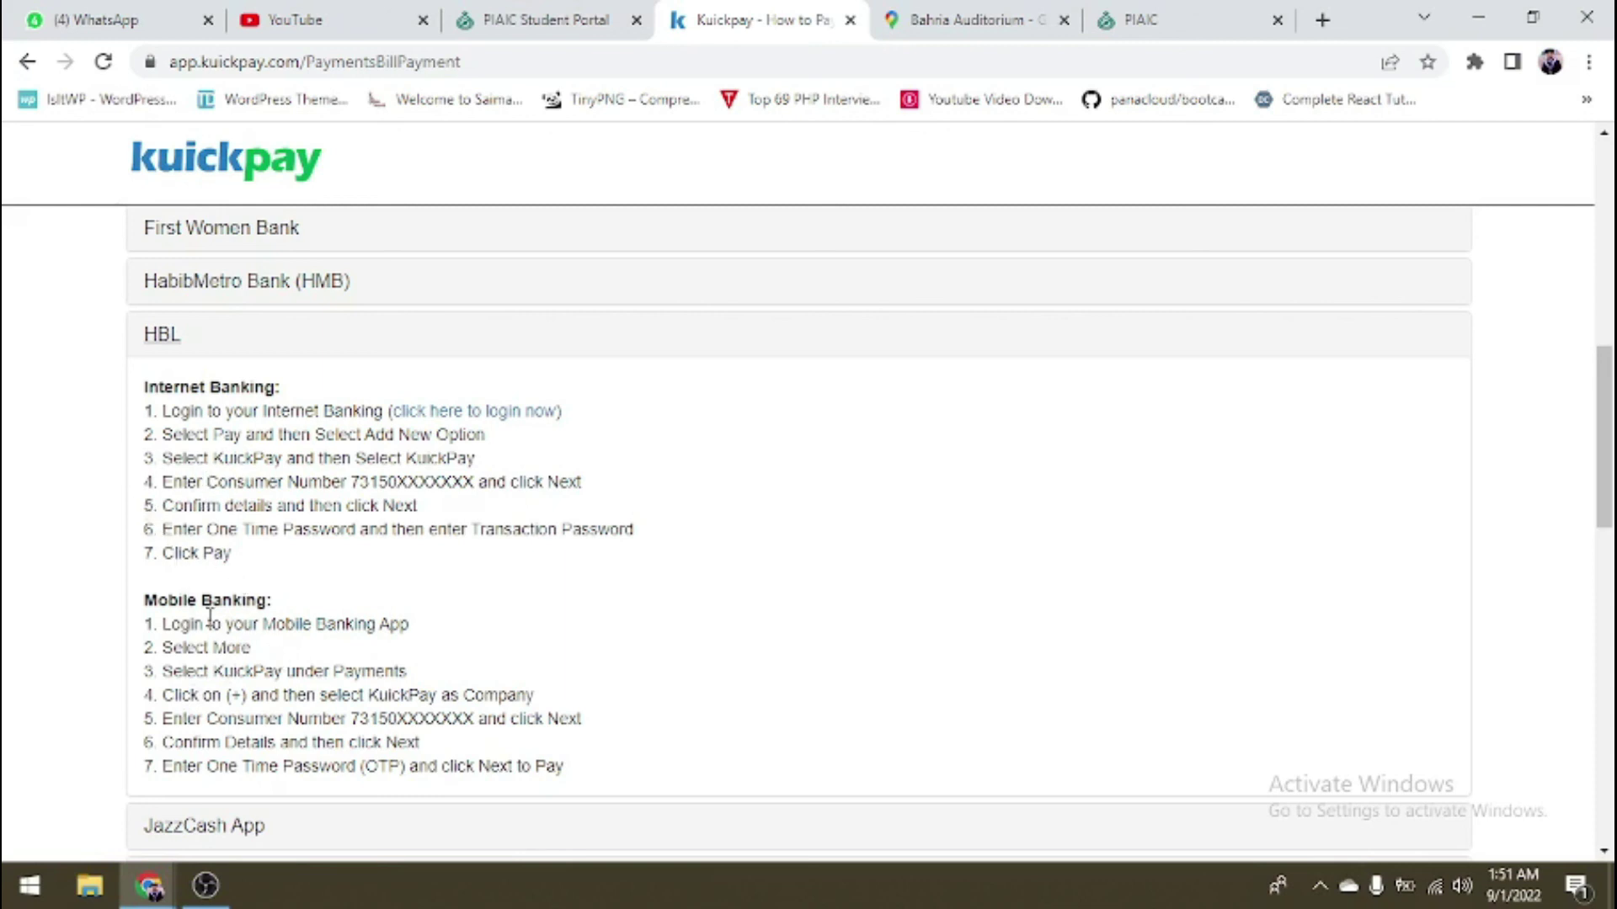
pyautogui.scroll(-4, 267, 575)
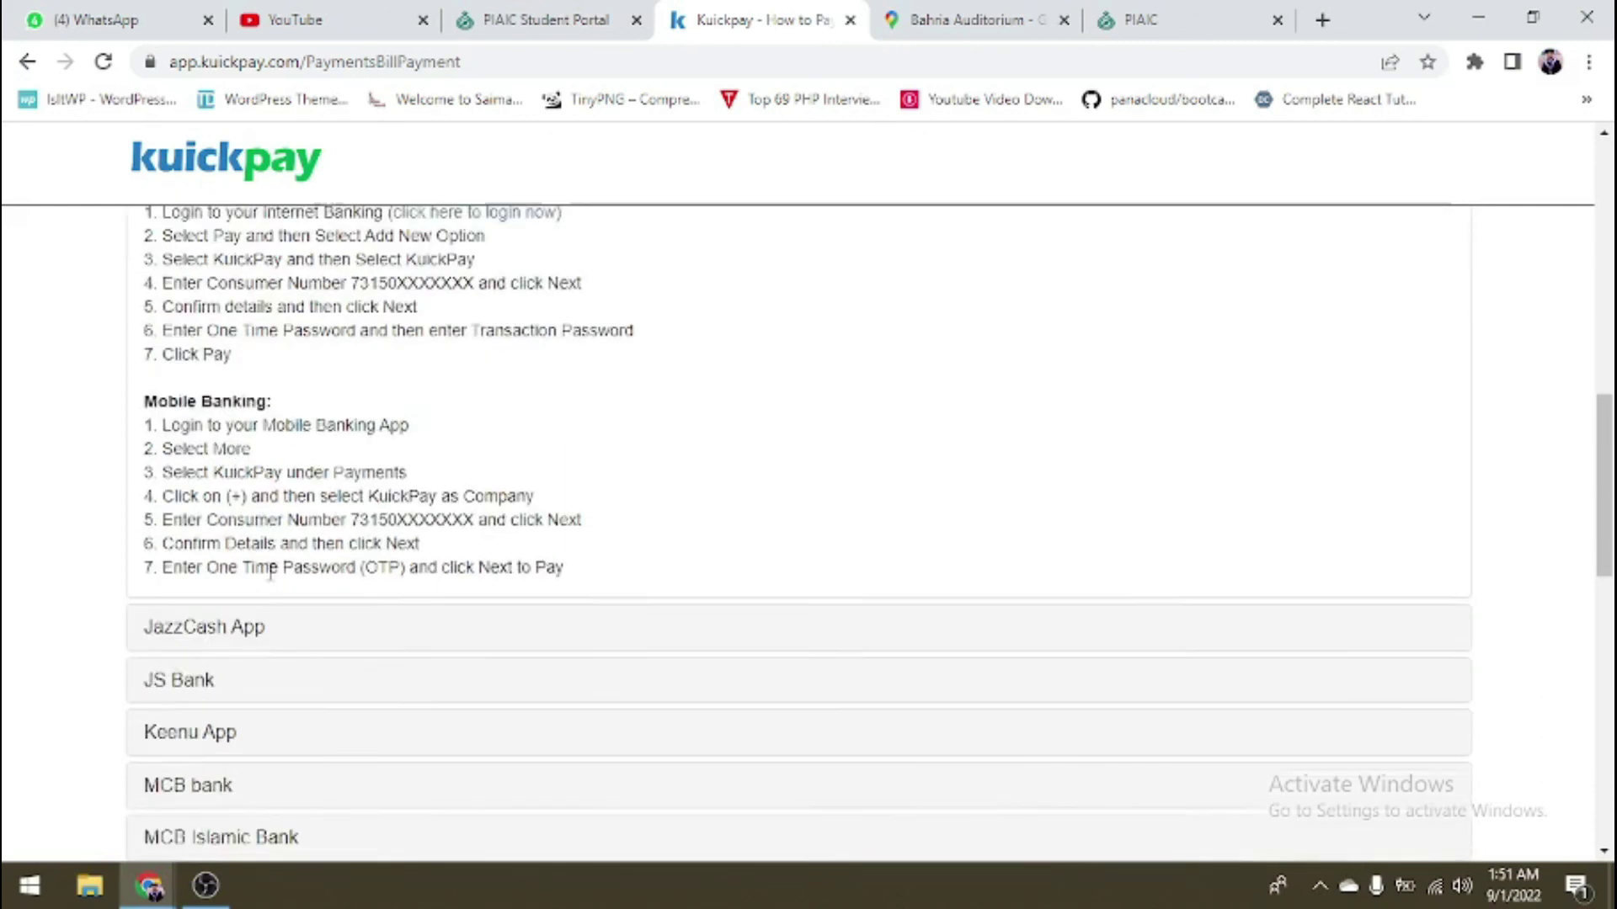
# - Look through the remaining digital partner banks and the over-the-counter payment partners
pyautogui.scroll(-5, 272, 587)
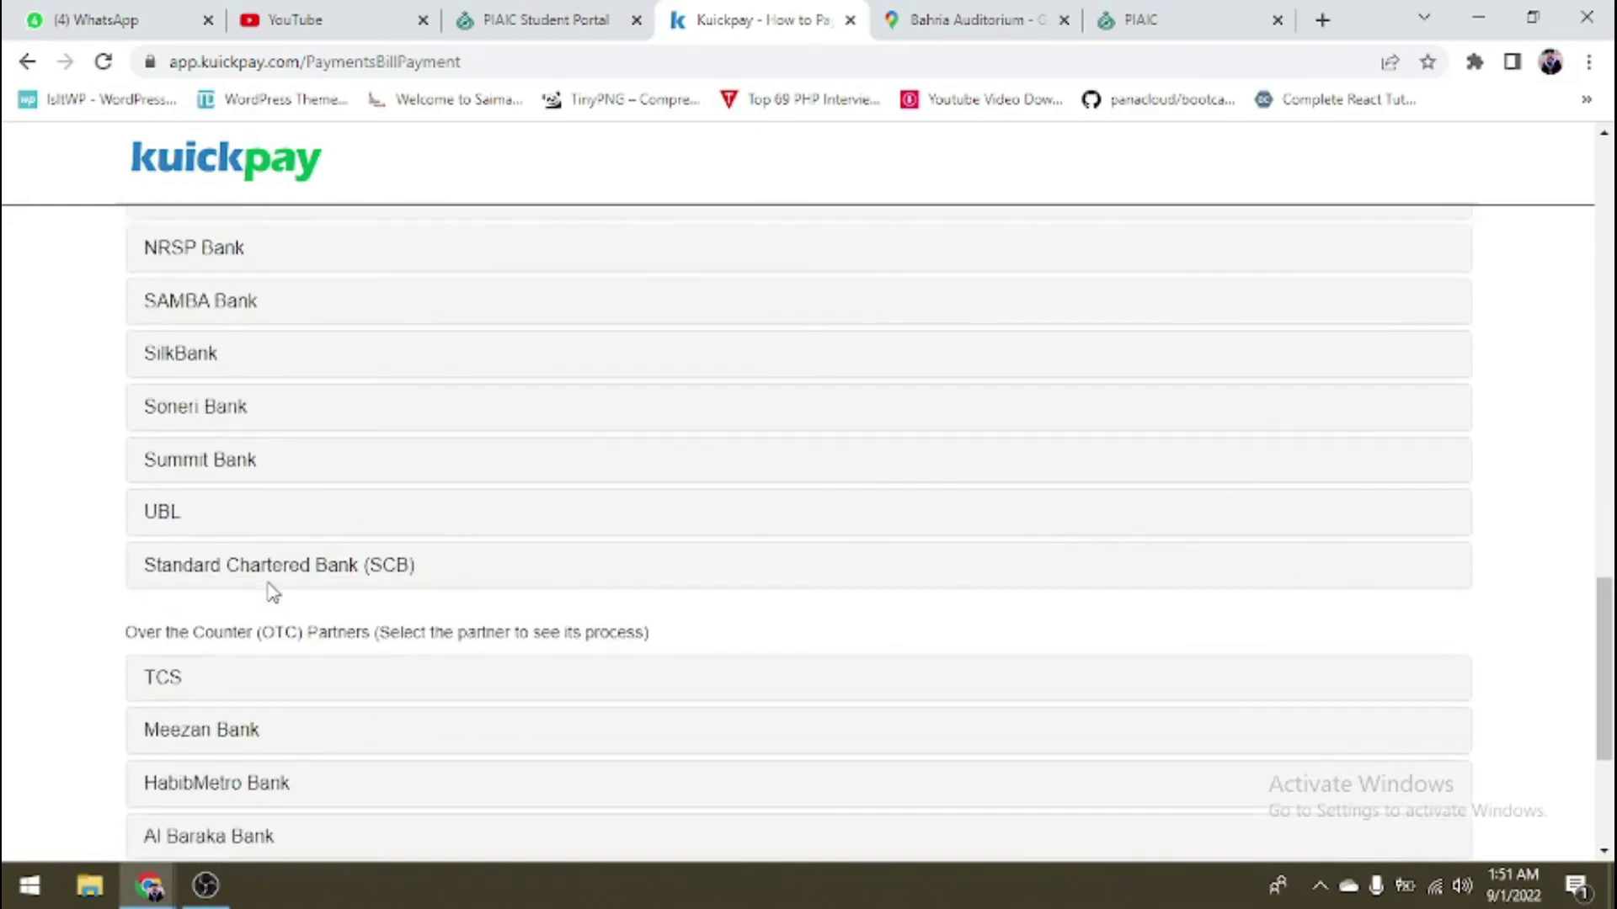
pyautogui.scroll(-3, 248, 678)
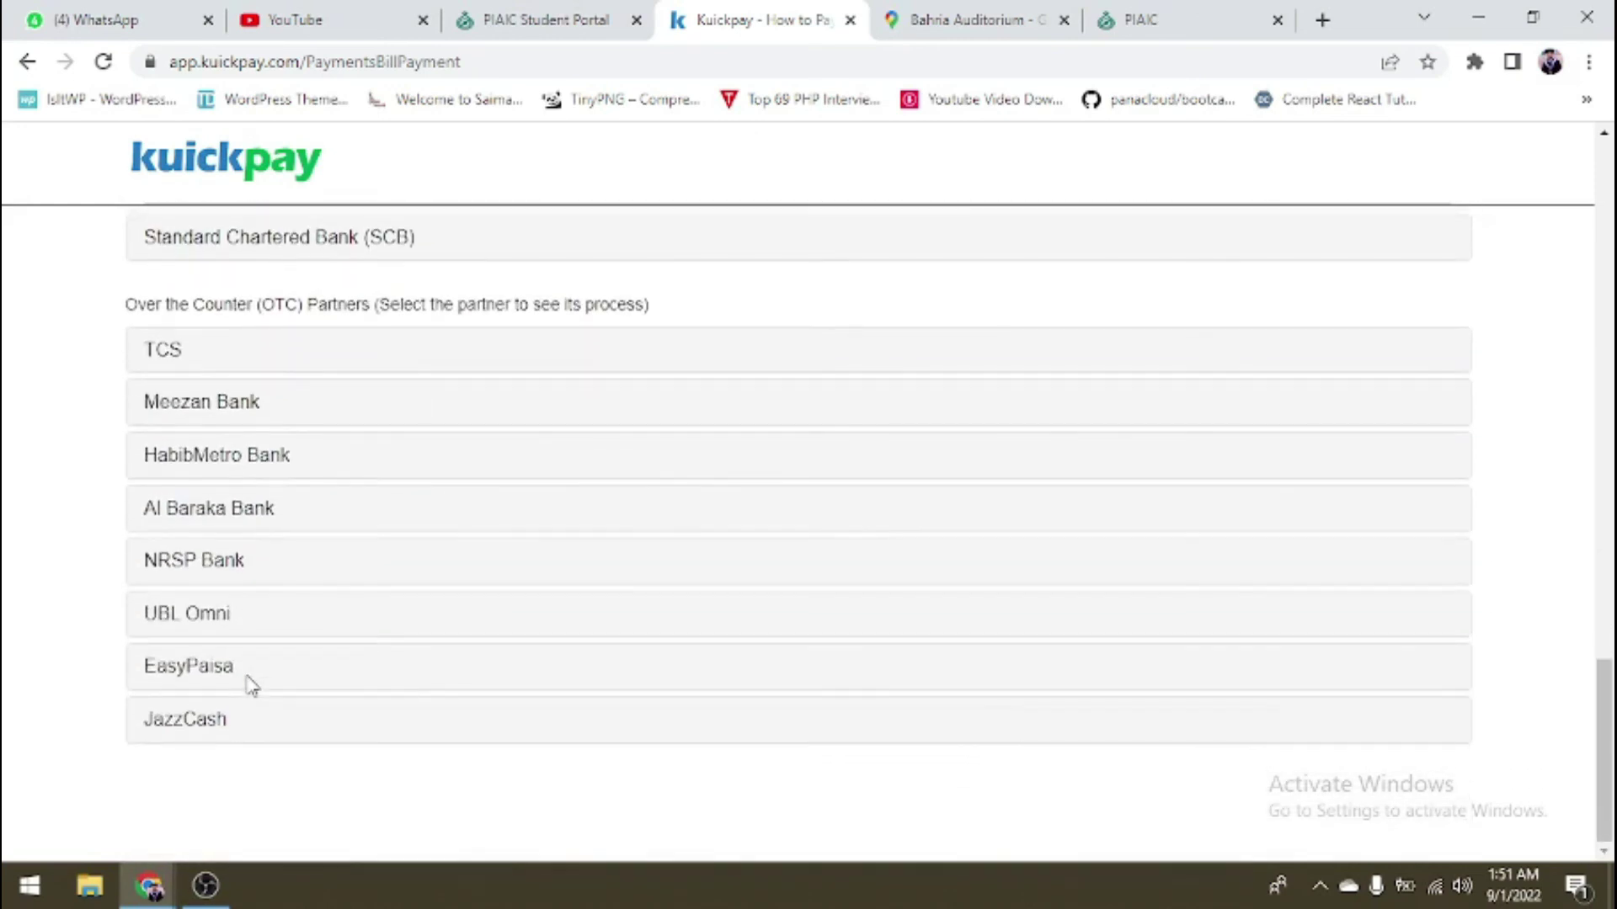
pyautogui.scroll(15, 308, 665)
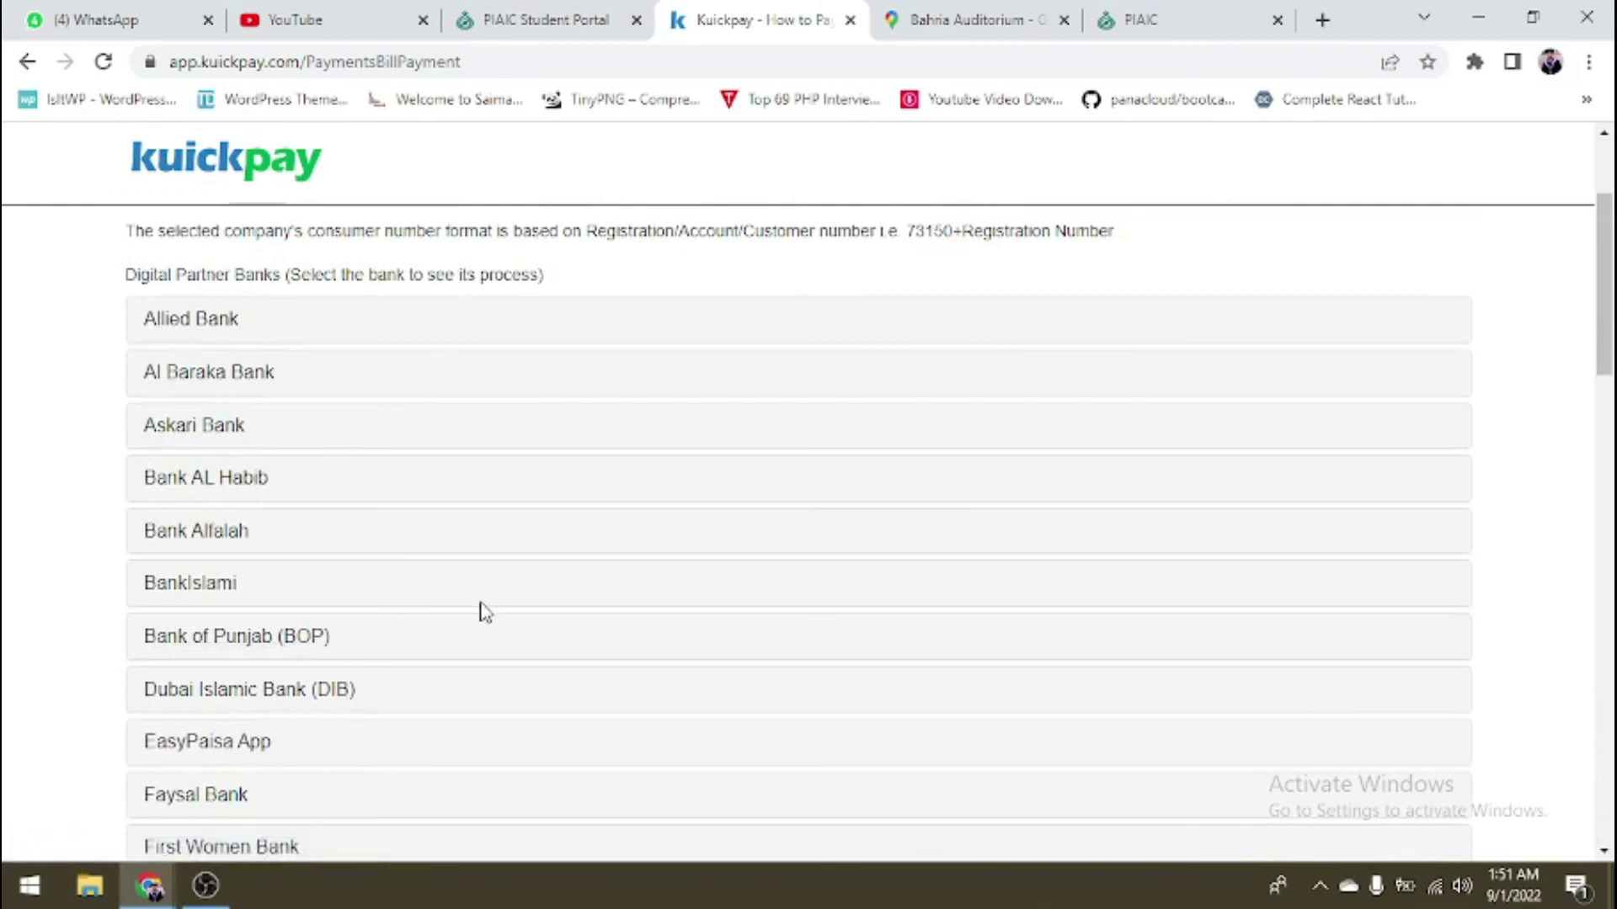
# - Return to the PIAIC Student Portal and review the payment voucher copies from the ID card back up to the print option
pyautogui.click(581, 18)
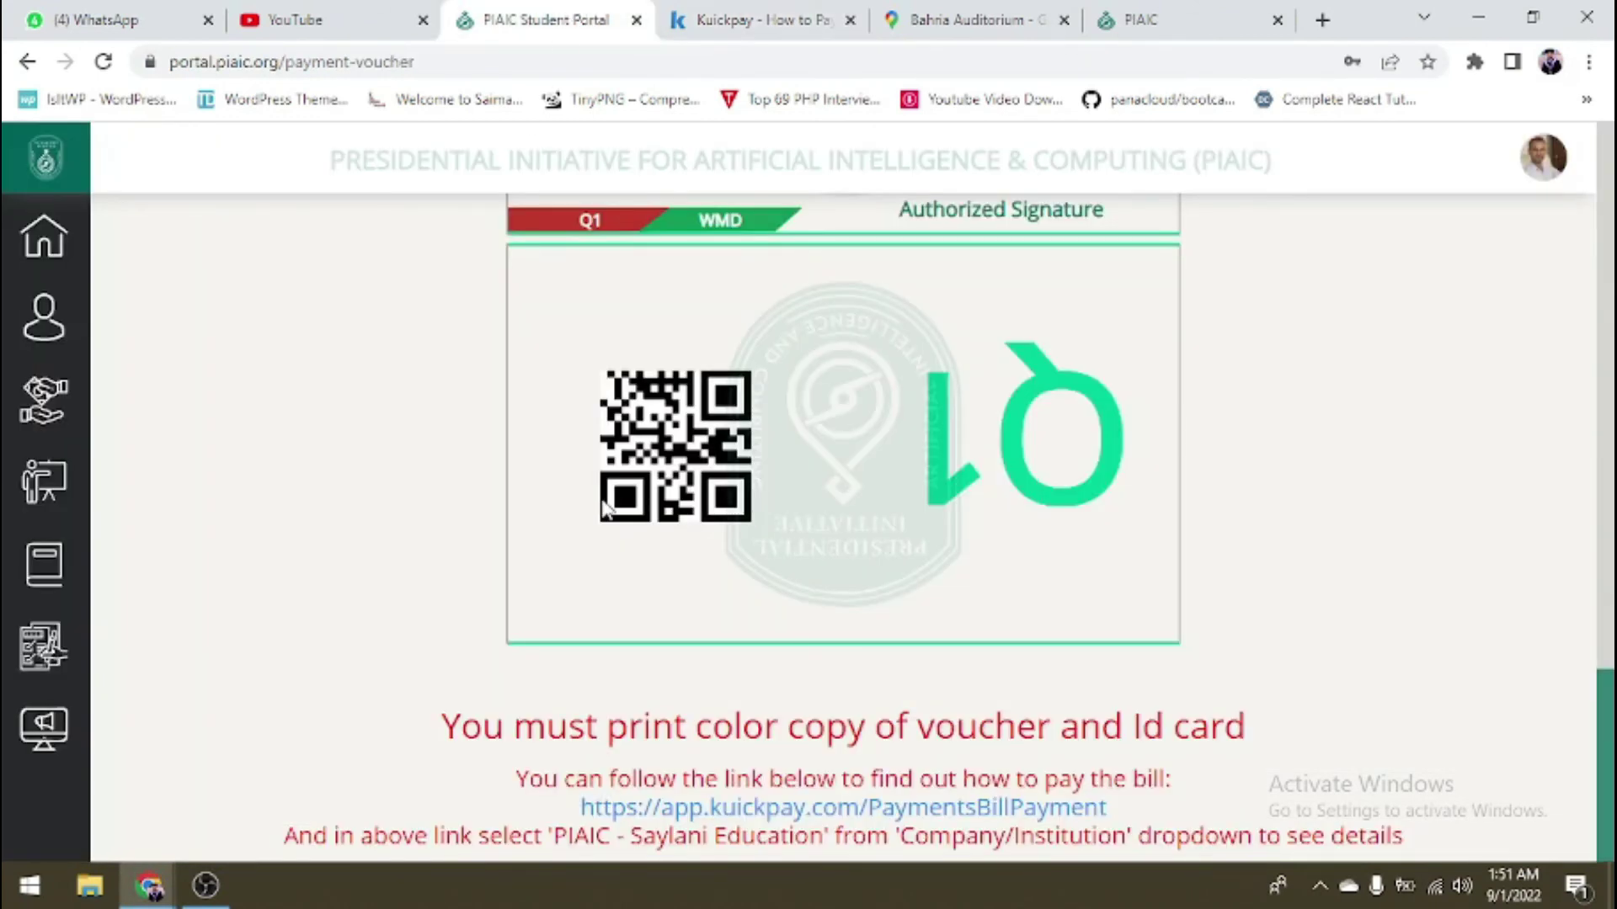
pyautogui.scroll(3, 581, 492)
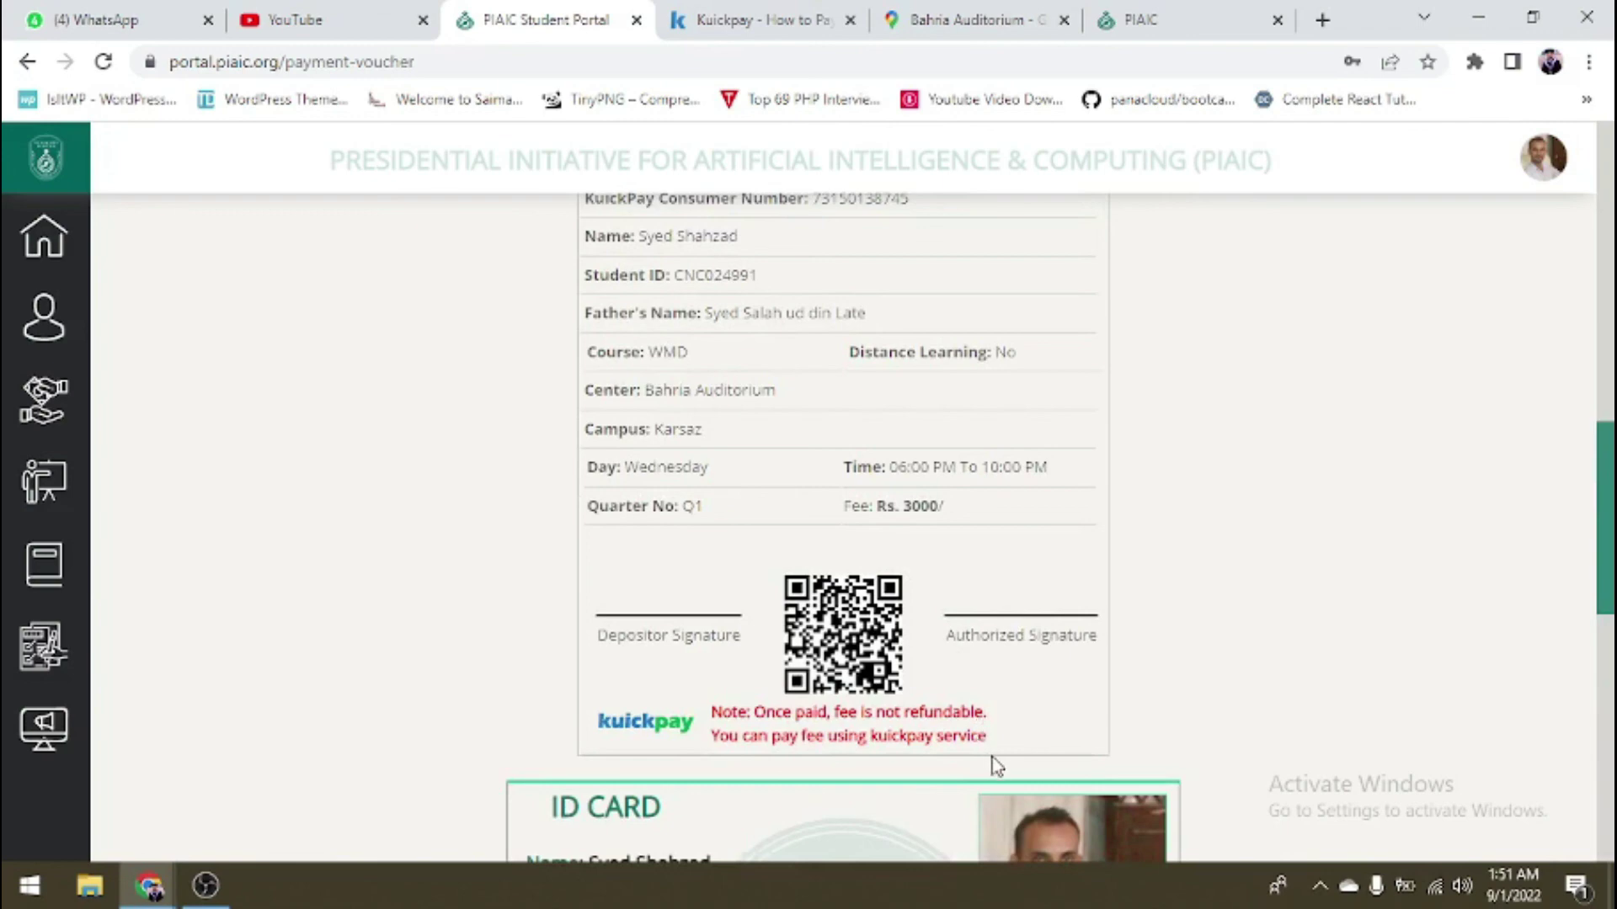
pyautogui.scroll(8, 974, 726)
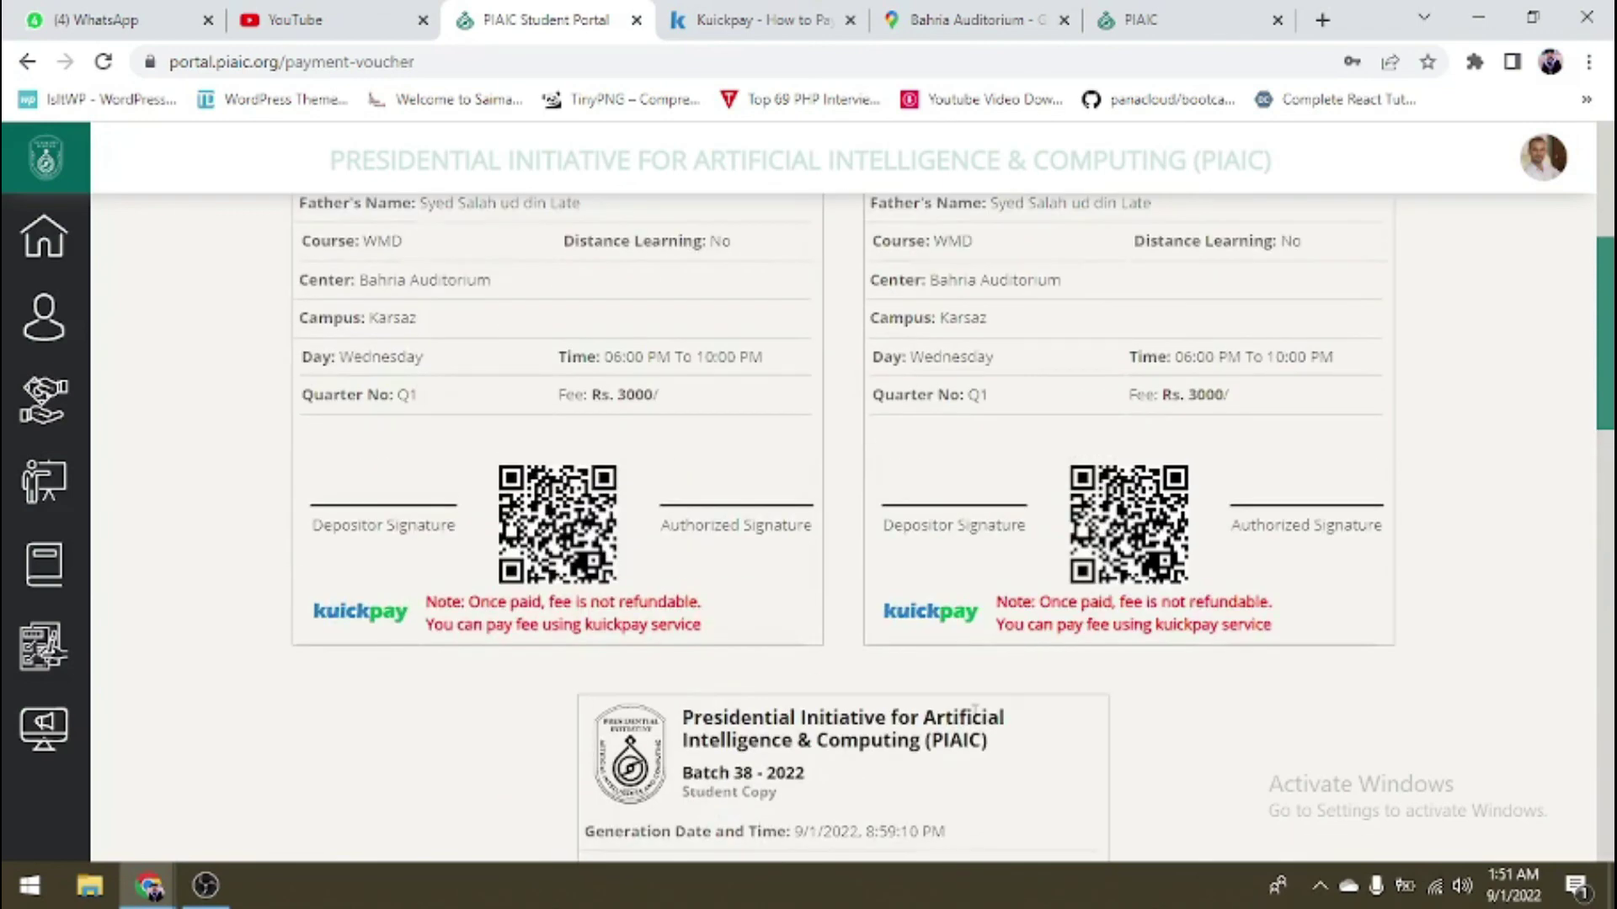
pyautogui.scroll(5, 974, 708)
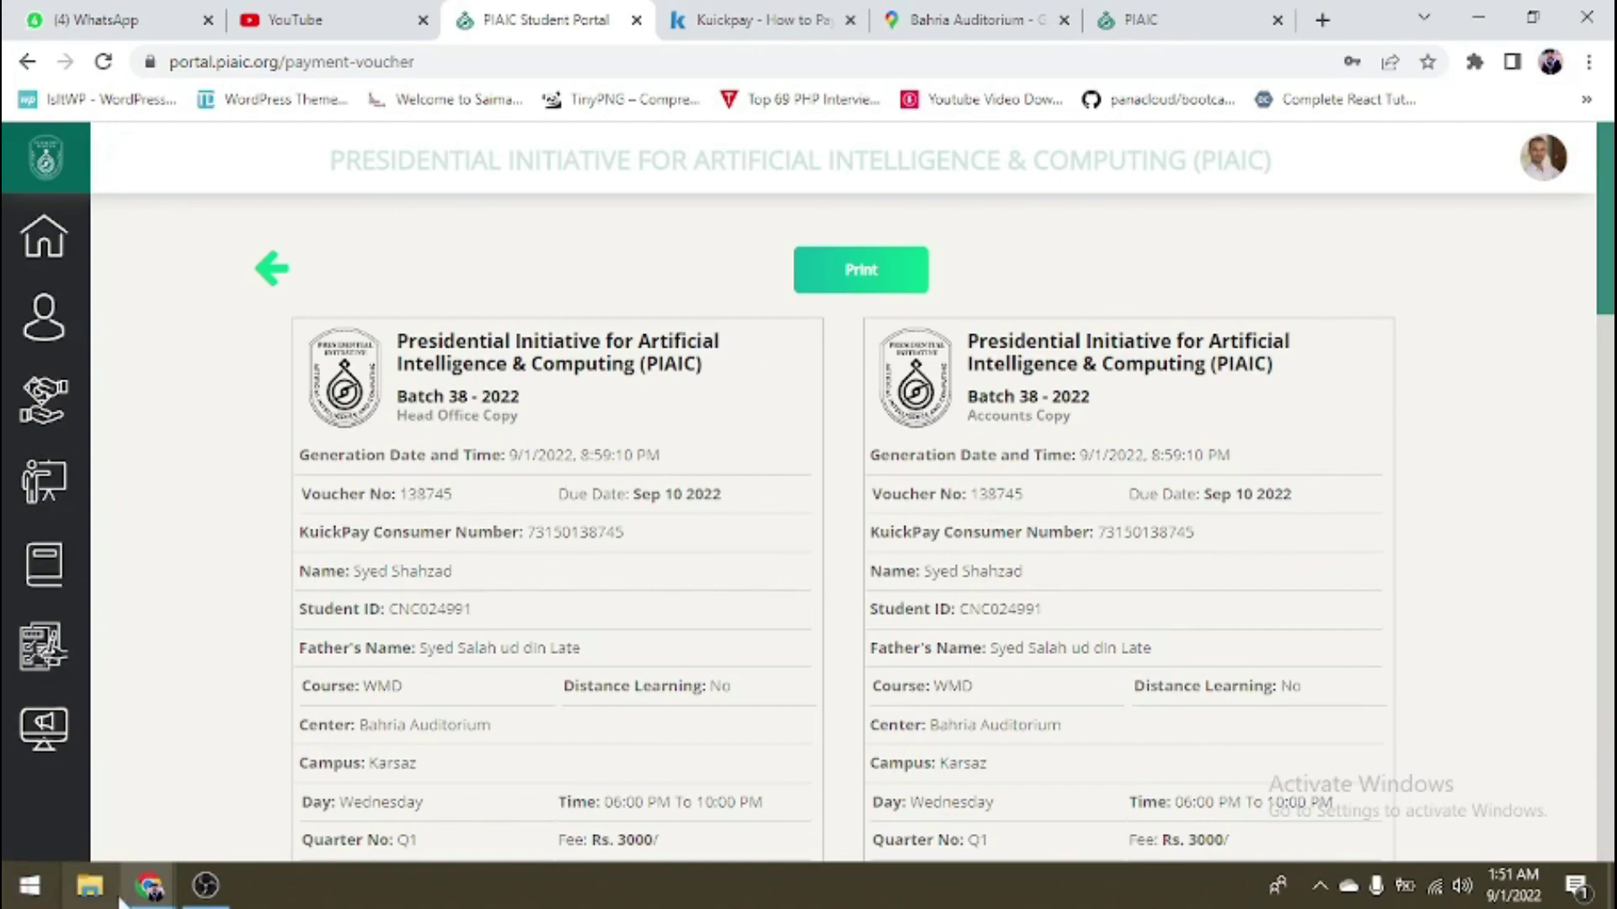
# - Switch to the other browser window showing the YouTube channel's uploaded videos
pyautogui.moveTo(149, 886)
pyautogui.click(411, 833)
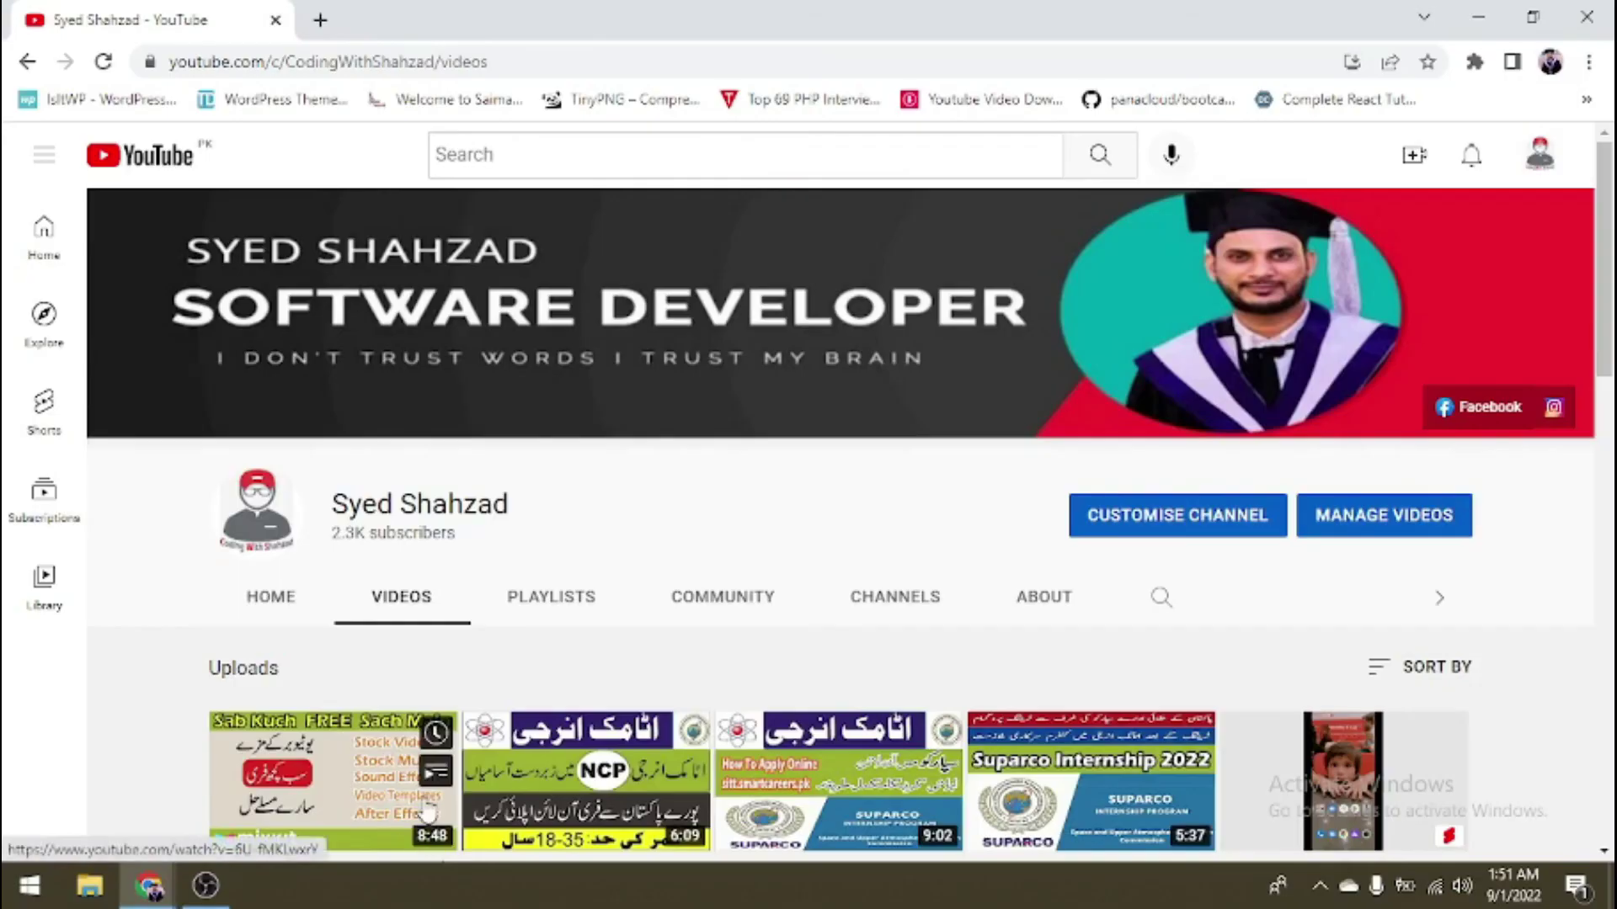